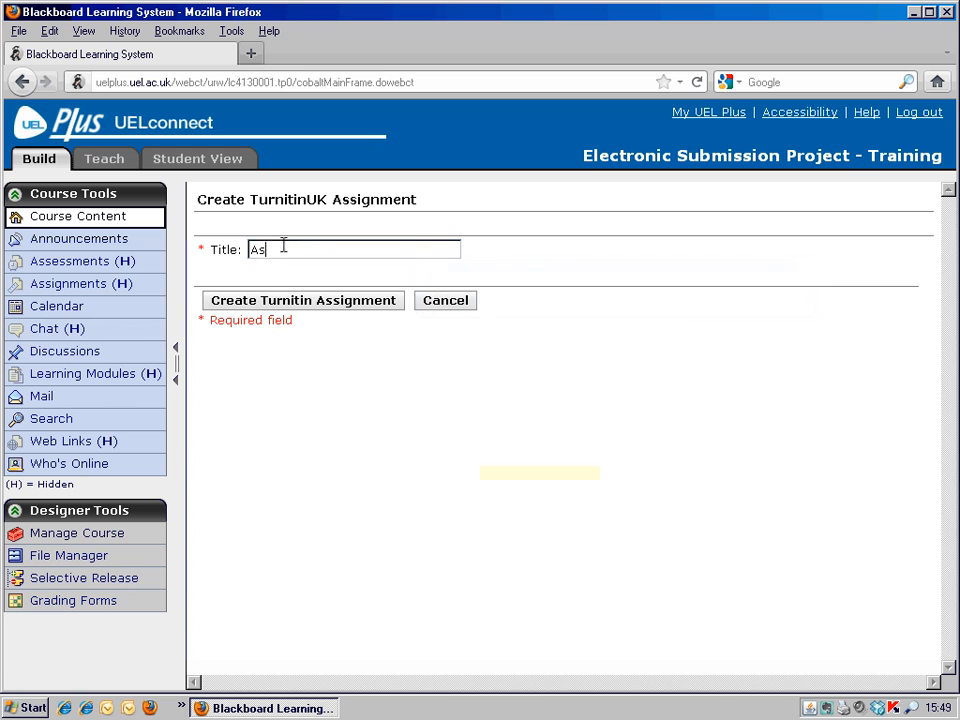
# Step: Title the TurnitinUK assignment "Assignment 1 Sem A 2012/13", create it and continue with the Paper Assignment type
pyautogui.write('signment 1 Sem A 2012/13')
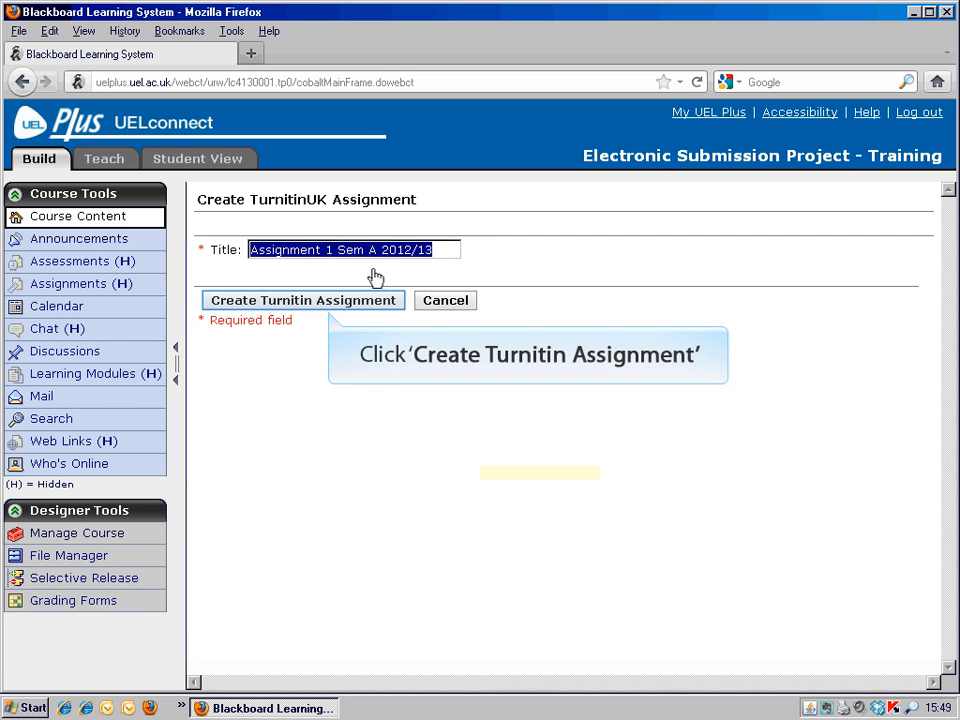
pyautogui.click(384, 301)
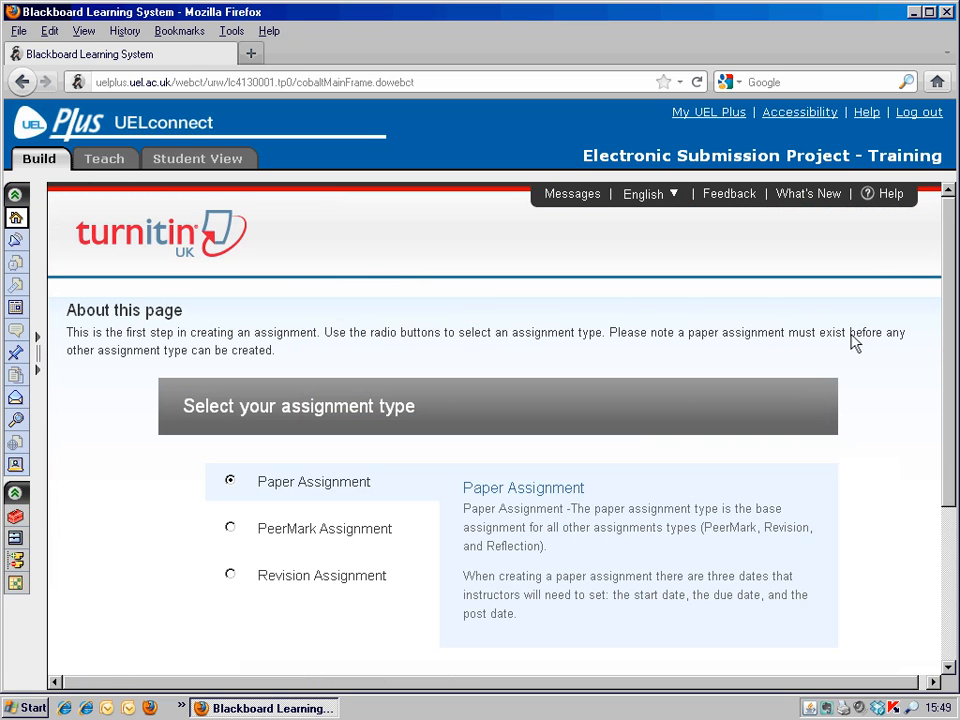
pyautogui.moveTo(953, 403); pyautogui.dragTo(950, 499)
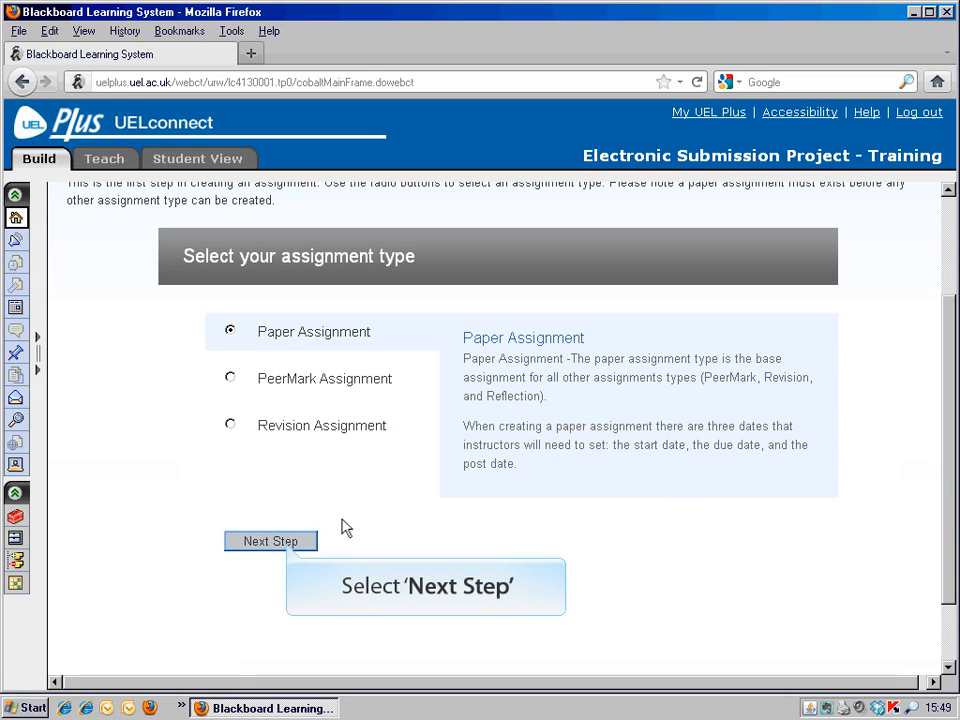
pyautogui.click(289, 545)
# Step: Set the new assignment's point value to 100
pyautogui.moveTo(952, 388); pyautogui.dragTo(950, 457)
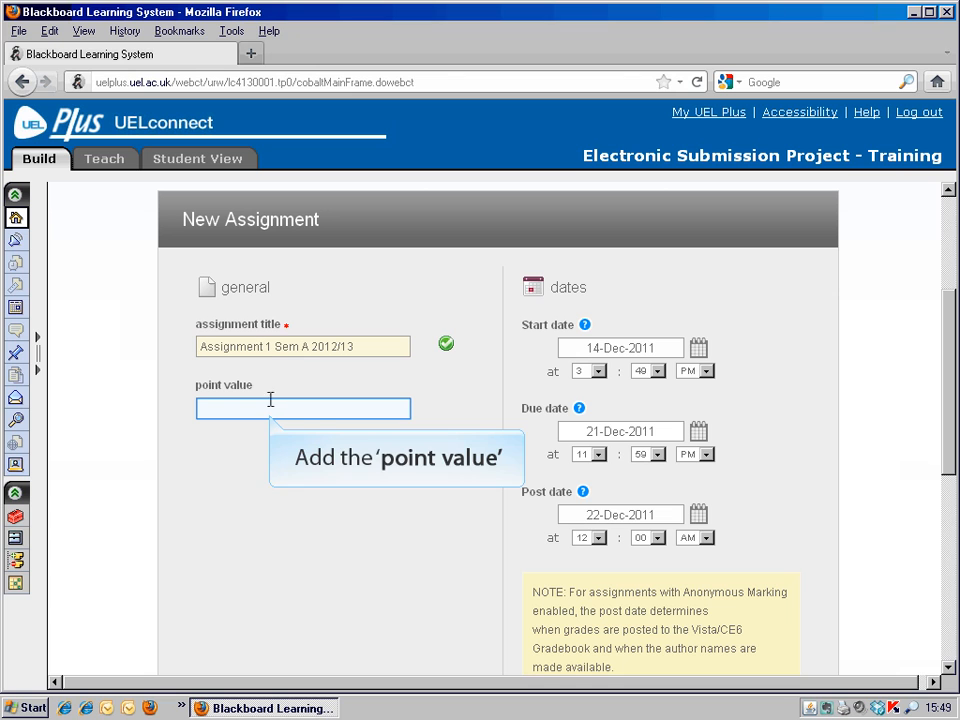
pyautogui.click(275, 410)
pyautogui.write('100')
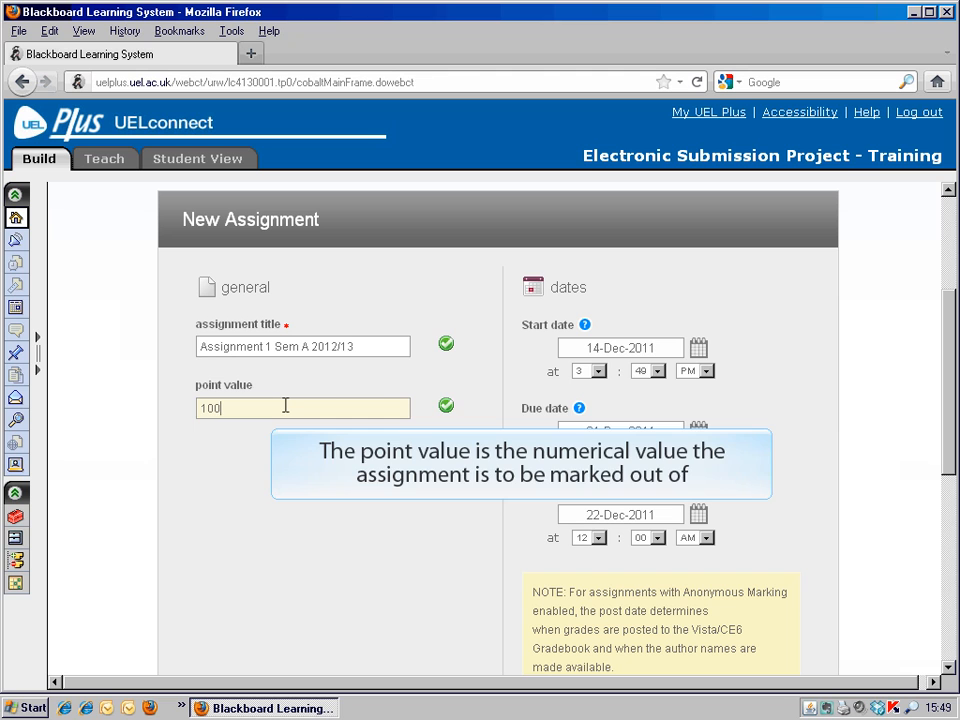
# Step: Set the assignment's start date to 09-Jan-2012
pyautogui.click(697, 348)
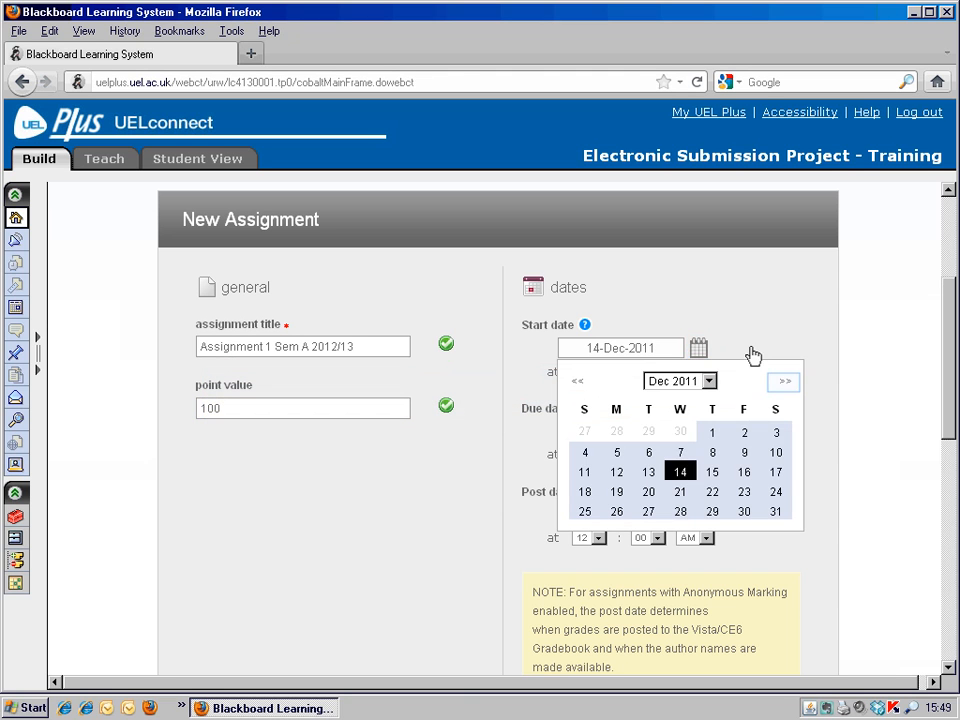
pyautogui.click(784, 381)
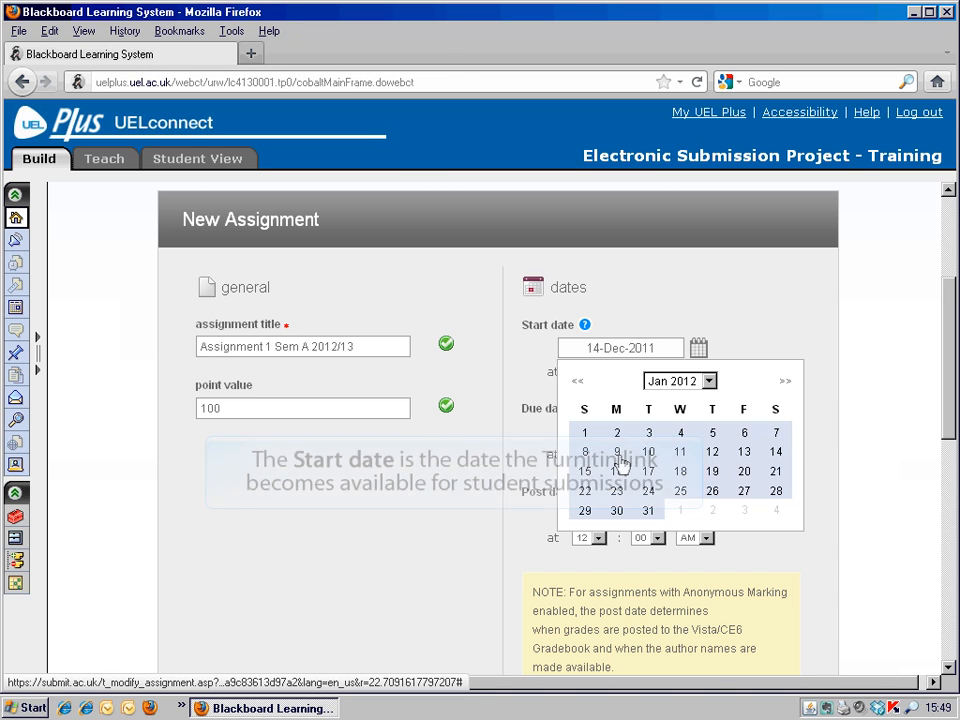
pyautogui.click(617, 451)
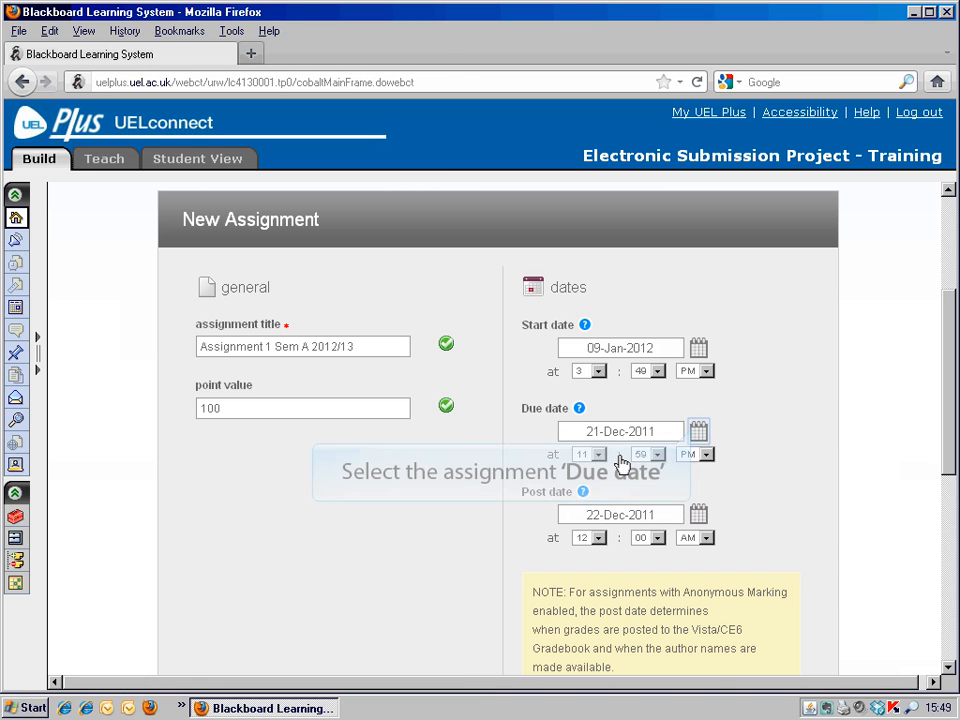
# Step: Set the assignment's due date to 06-Feb-2012
pyautogui.click(698, 431)
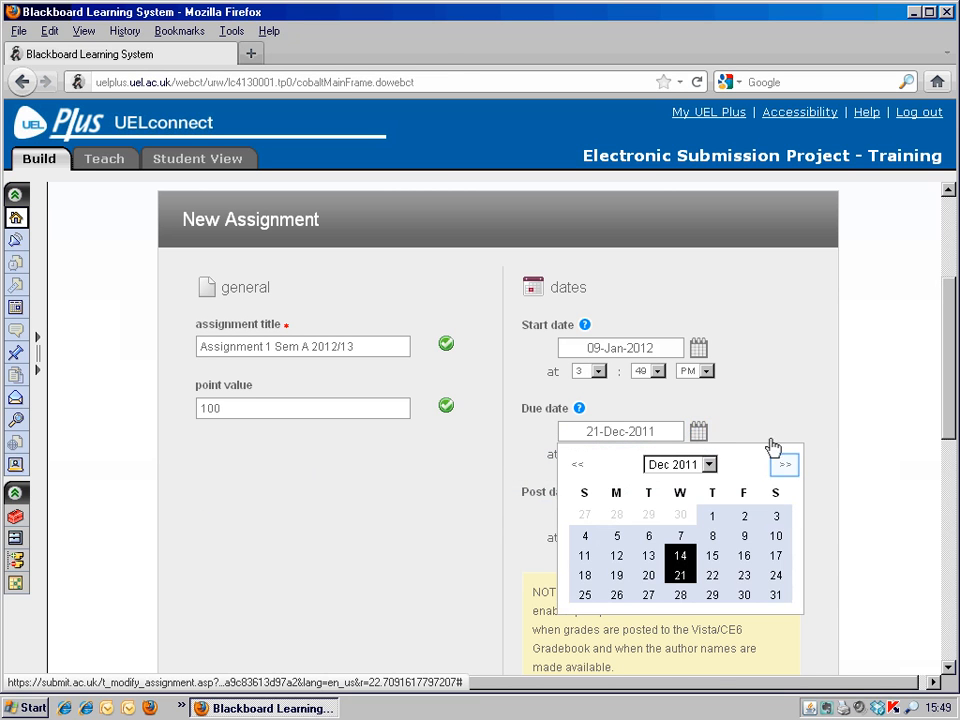
pyautogui.click(785, 465)
pyautogui.click(782, 466)
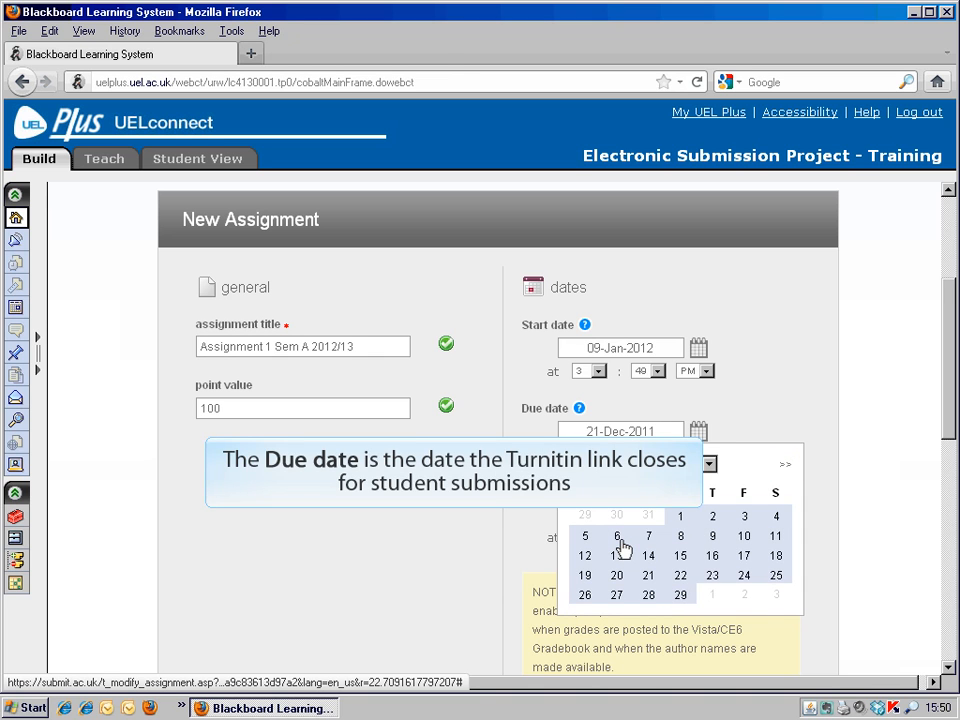
pyautogui.click(618, 537)
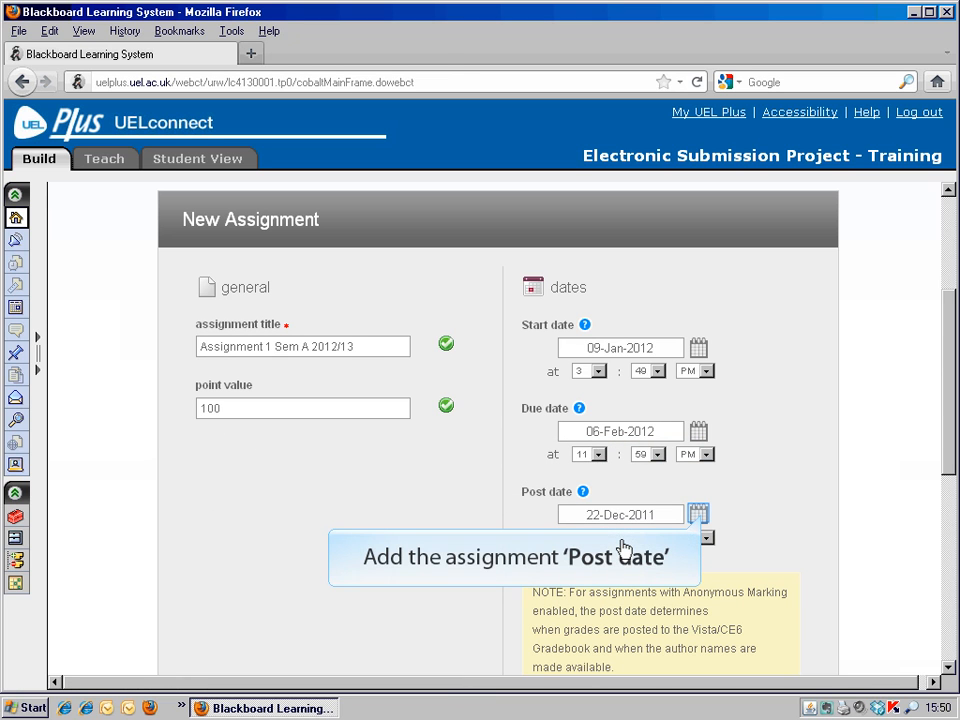
# Step: Set the assignment's post date to 05-Mar-2012 with the hour at 9 AM
pyautogui.click(699, 514)
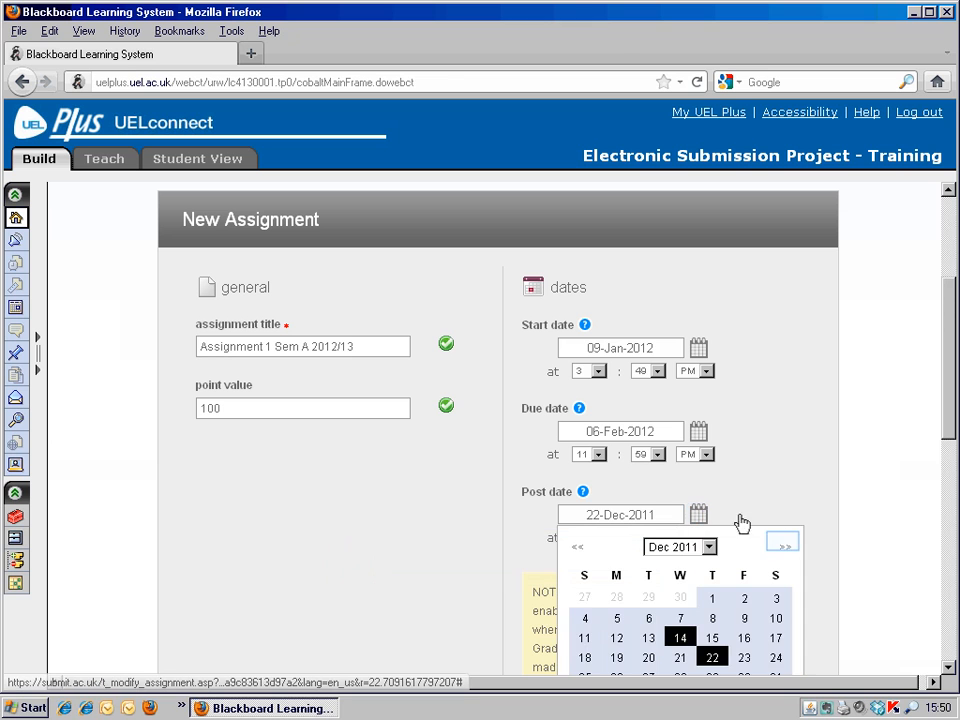
pyautogui.click(785, 547)
pyautogui.click(785, 547)
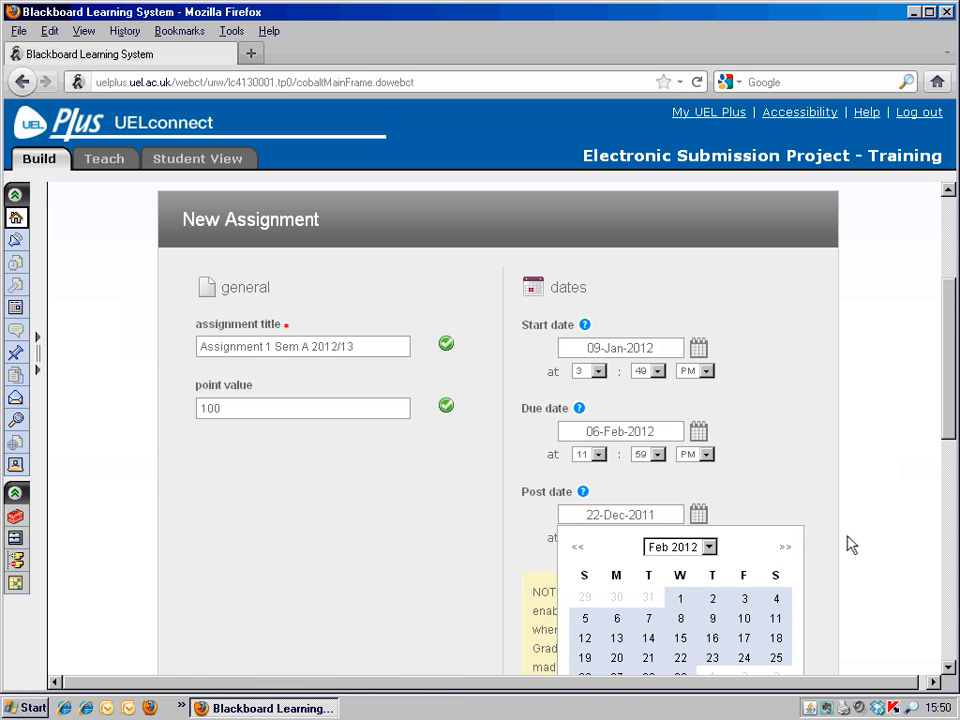
pyautogui.moveTo(948, 436); pyautogui.dragTo(950, 512)
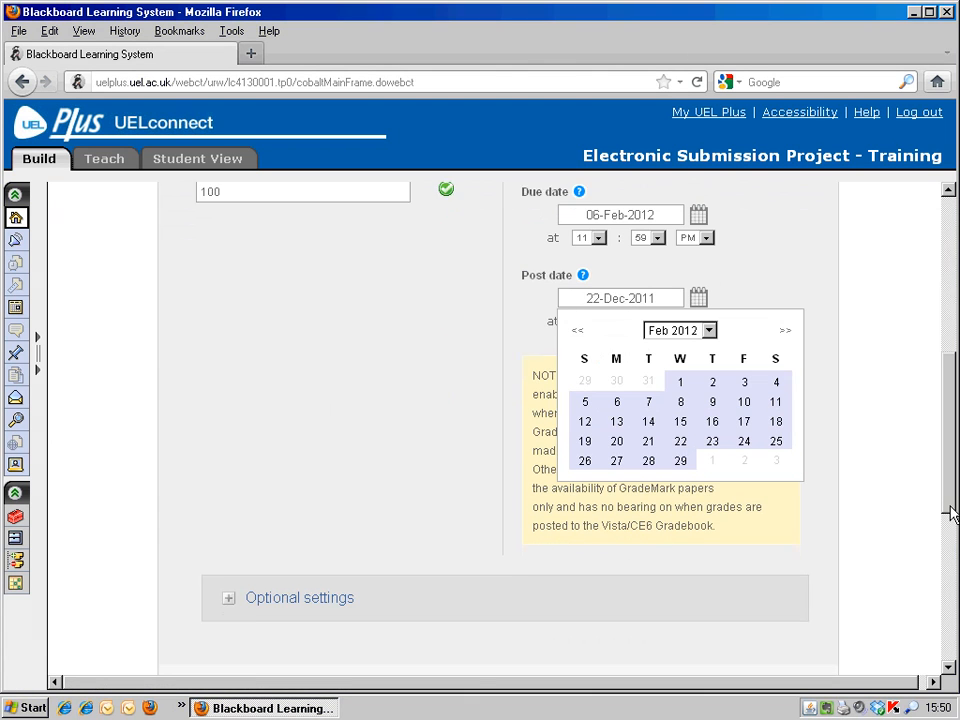
pyautogui.click(787, 322)
pyautogui.click(617, 392)
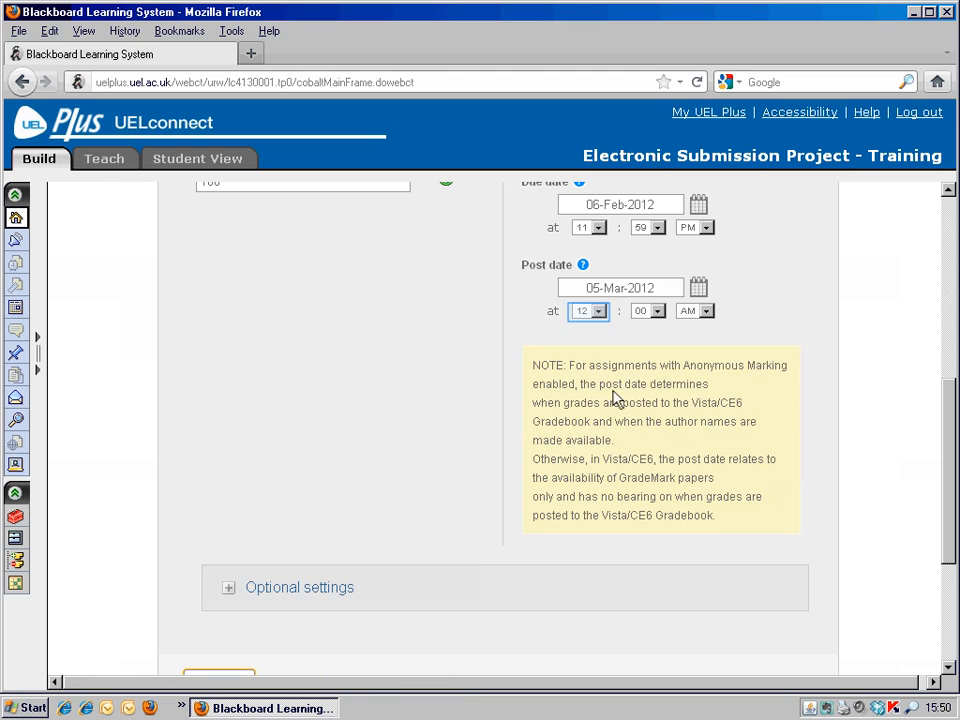
pyautogui.click(598, 311)
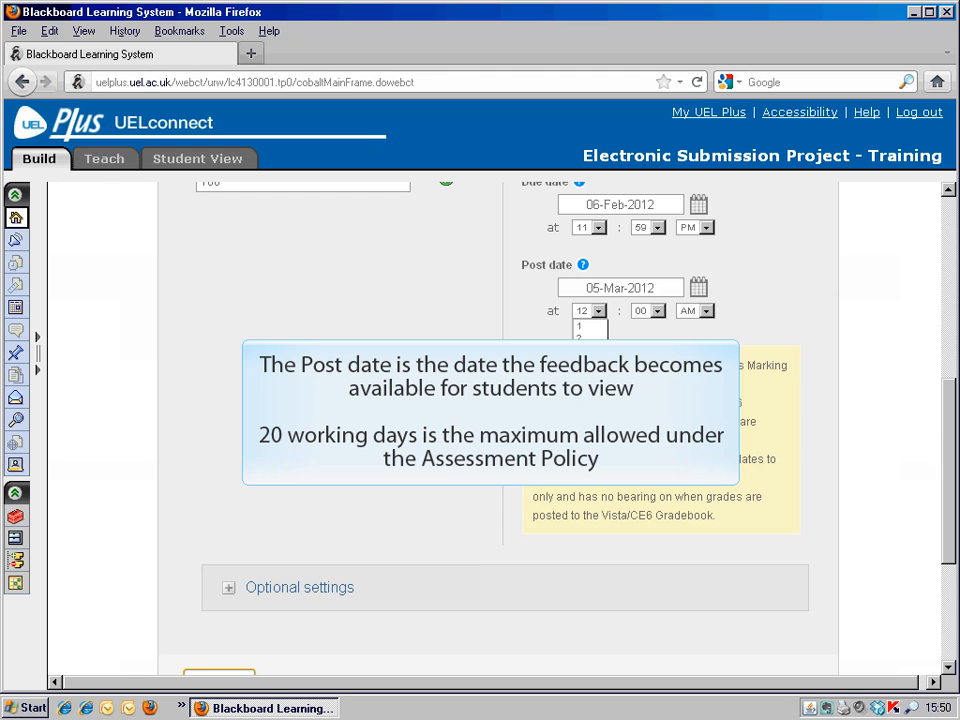
pyautogui.click(588, 424)
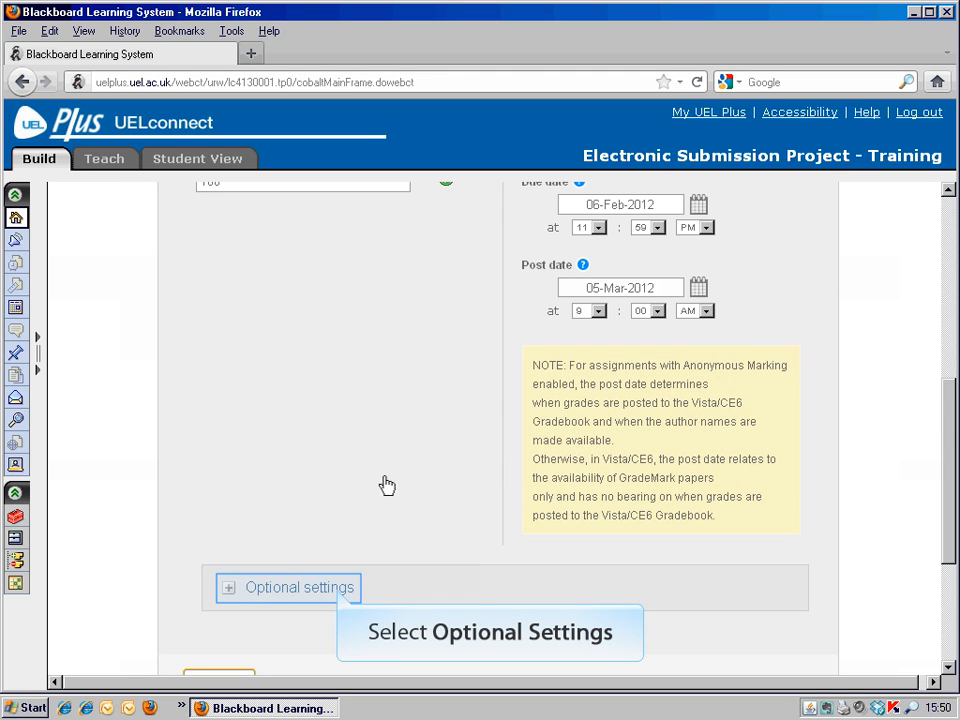
# Step: In the optional settings, generate originality reports with "immediately (can overwrite reports until due date)" and enable anonymous marking
pyautogui.click(339, 592)
pyautogui.moveTo(952, 352); pyautogui.dragTo(952, 430)
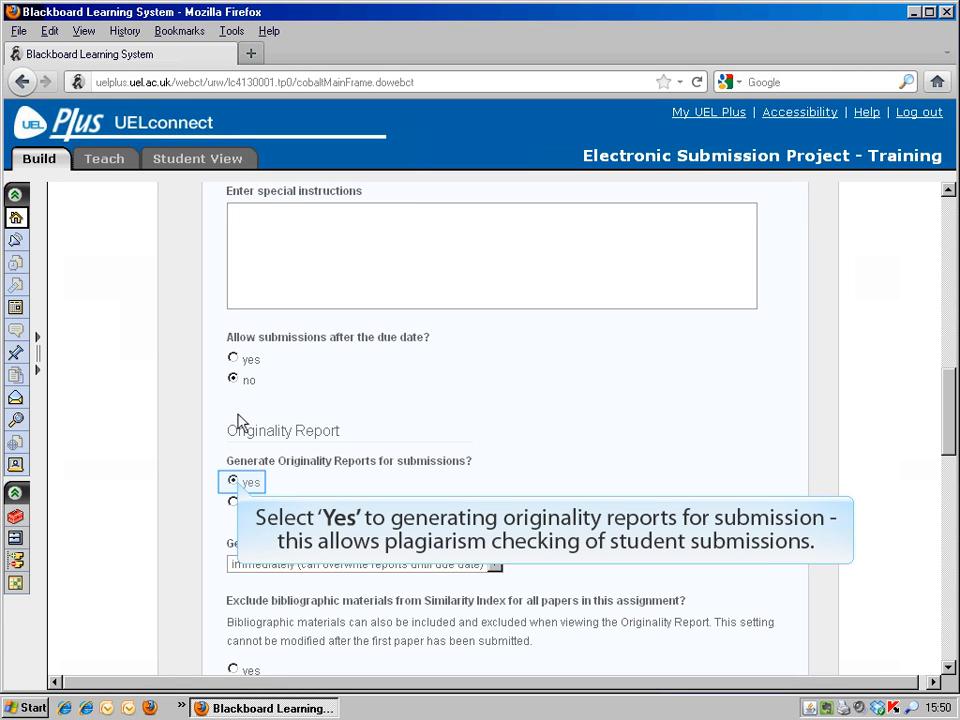
pyautogui.click(234, 481)
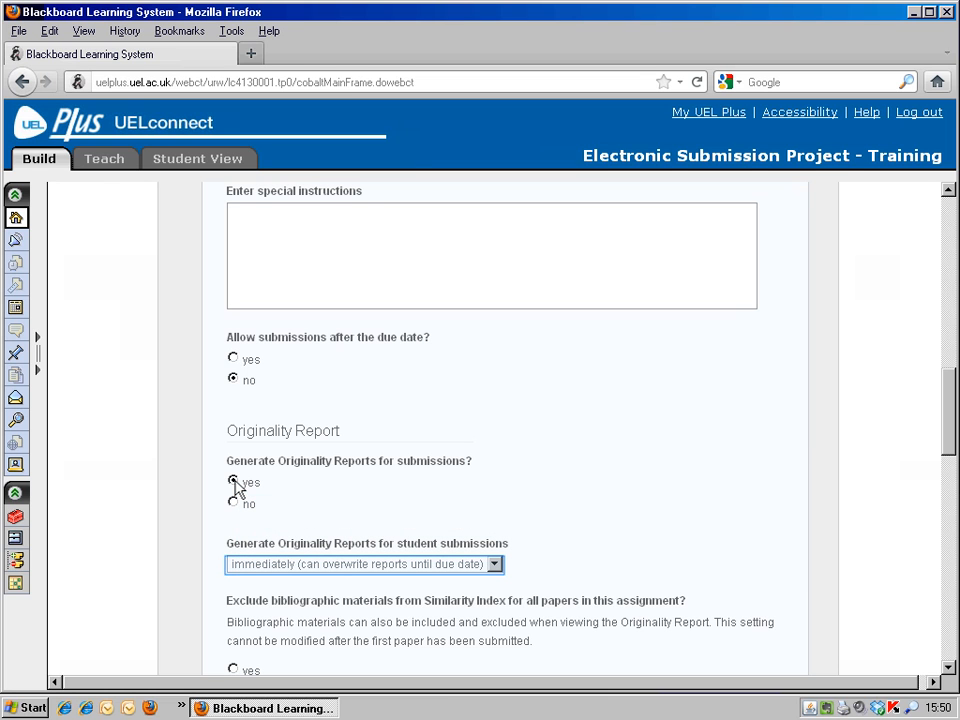
pyautogui.click(327, 568)
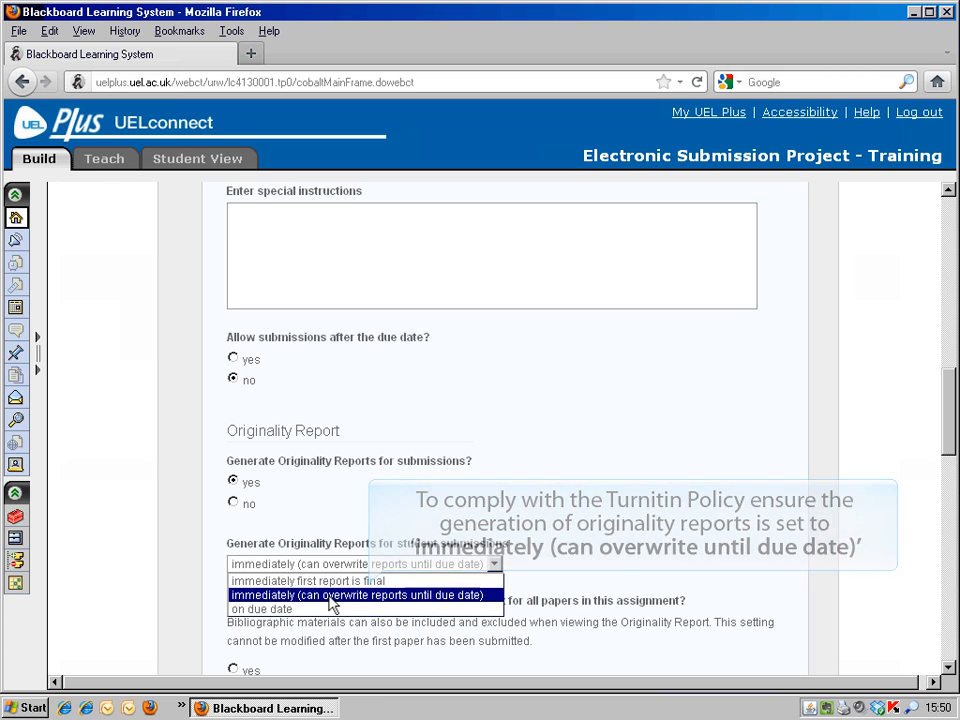
pyautogui.click(332, 596)
pyautogui.moveTo(952, 440); pyautogui.dragTo(952, 563)
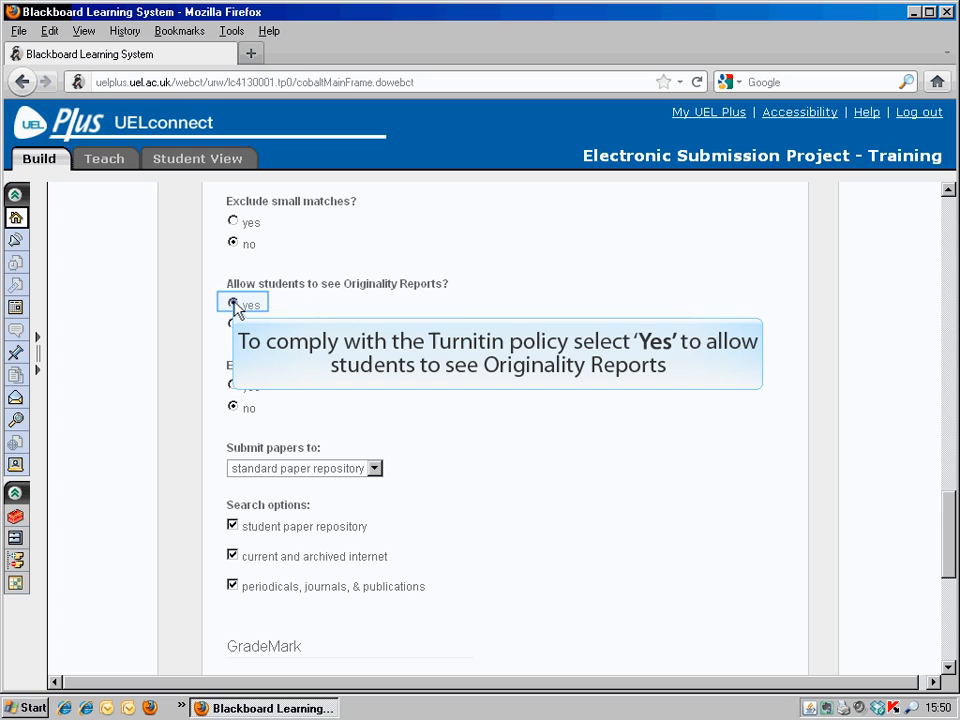
pyautogui.click(233, 386)
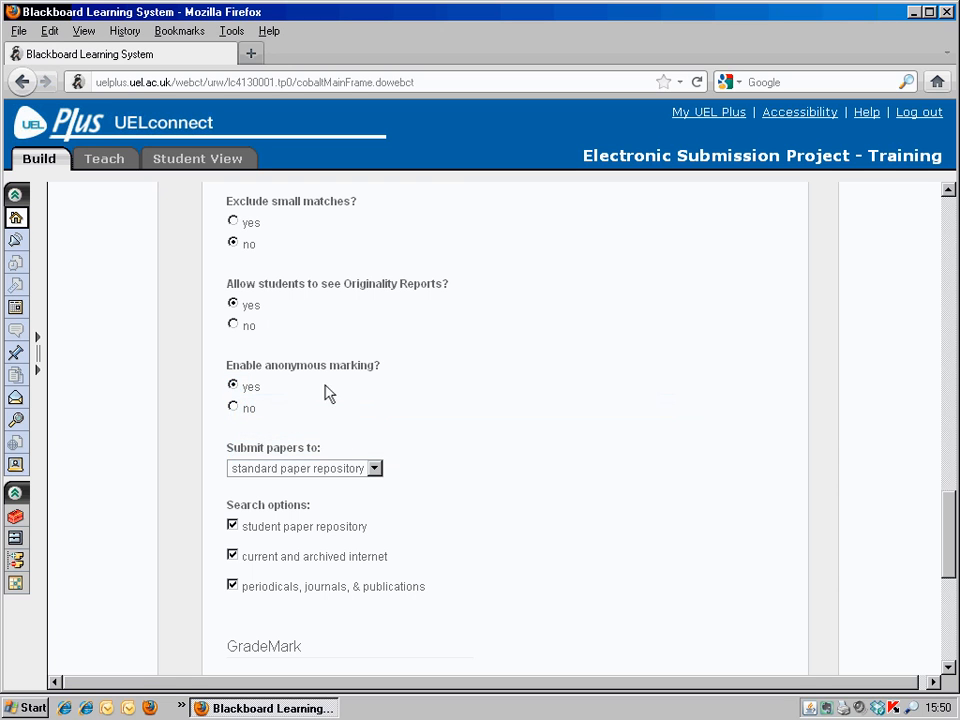
# Step: Attach the L1-Generic Marking Descriptors rubric and submit the assignment, accepting the post date warning
pyautogui.moveTo(951, 517); pyautogui.dragTo(949, 564)
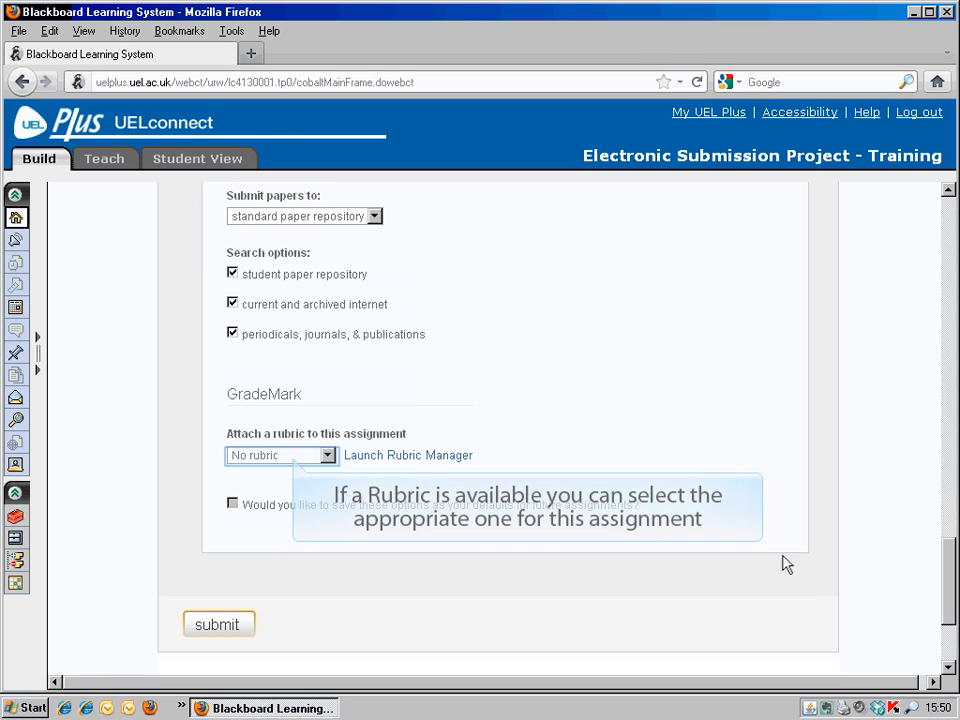
pyautogui.click(296, 463)
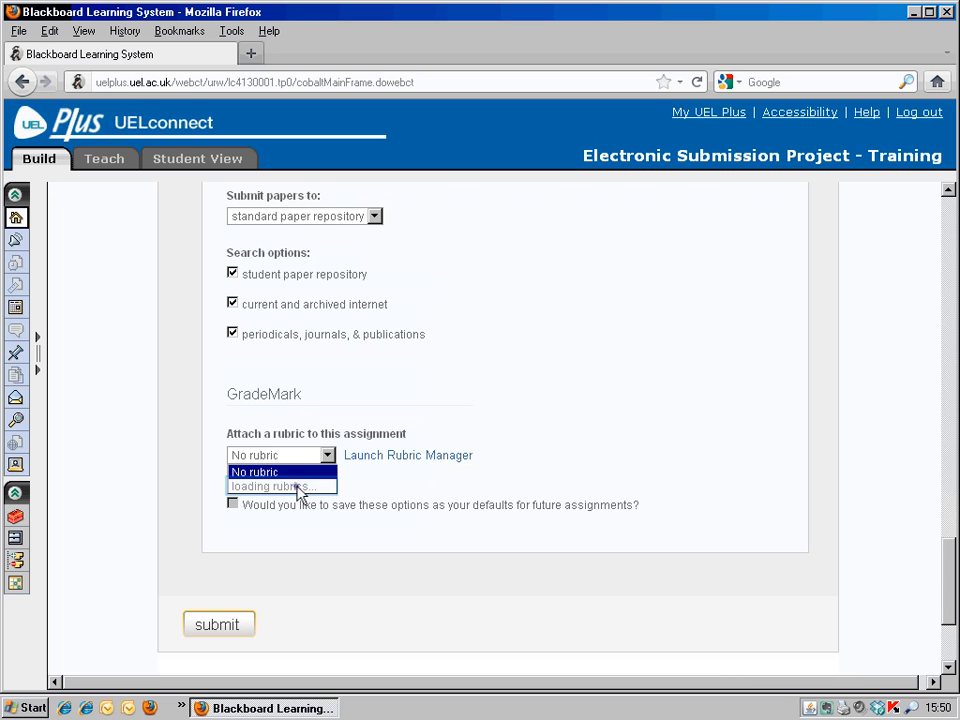
pyautogui.click(299, 488)
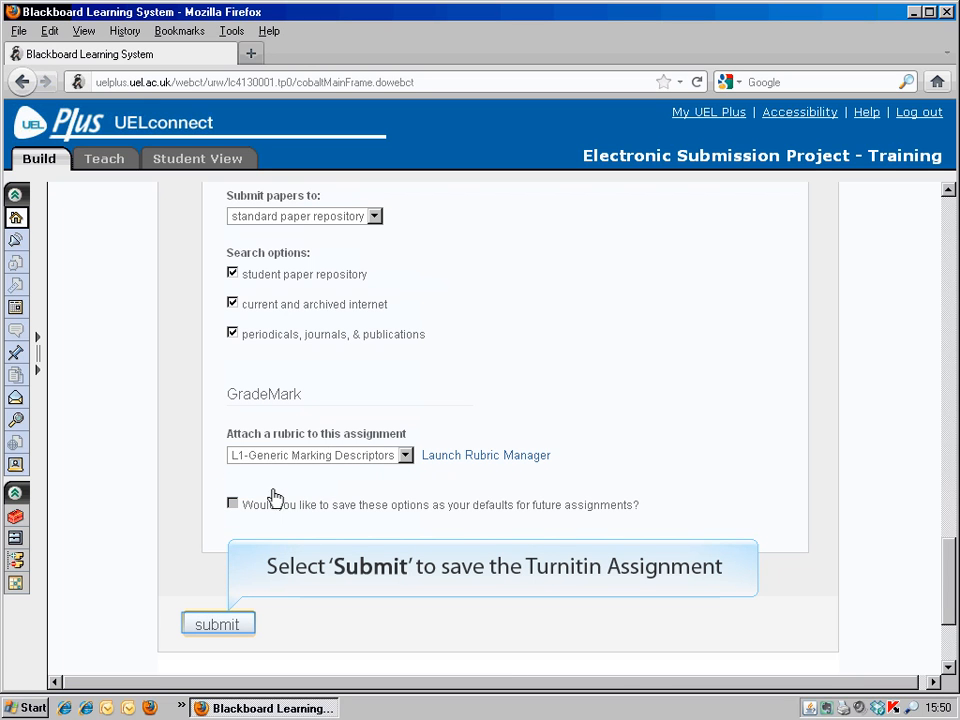
pyautogui.click(219, 625)
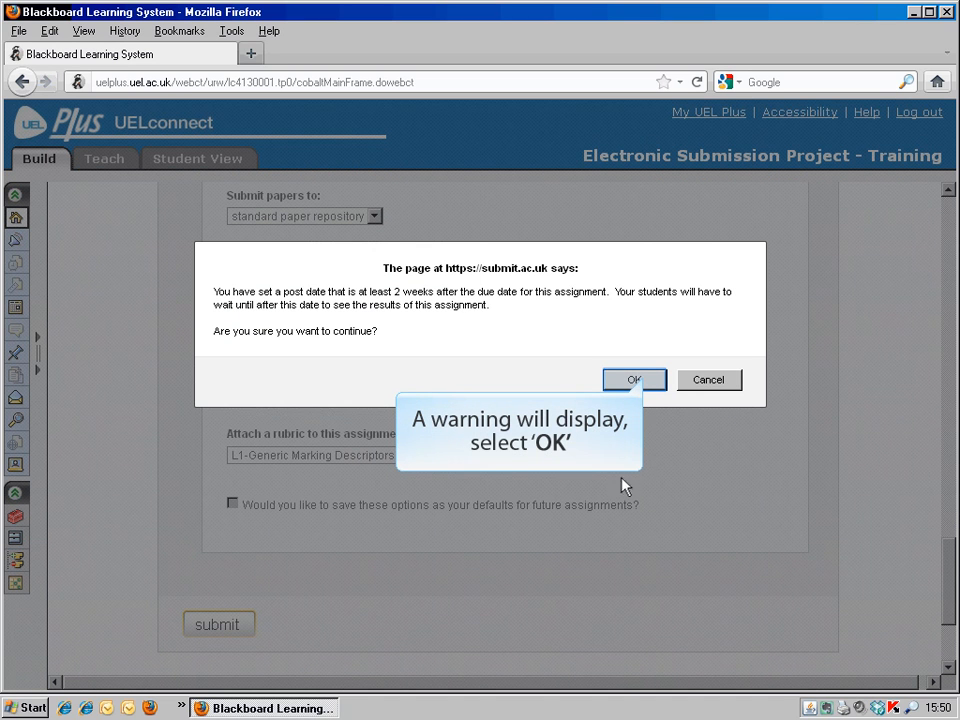
pyautogui.click(640, 383)
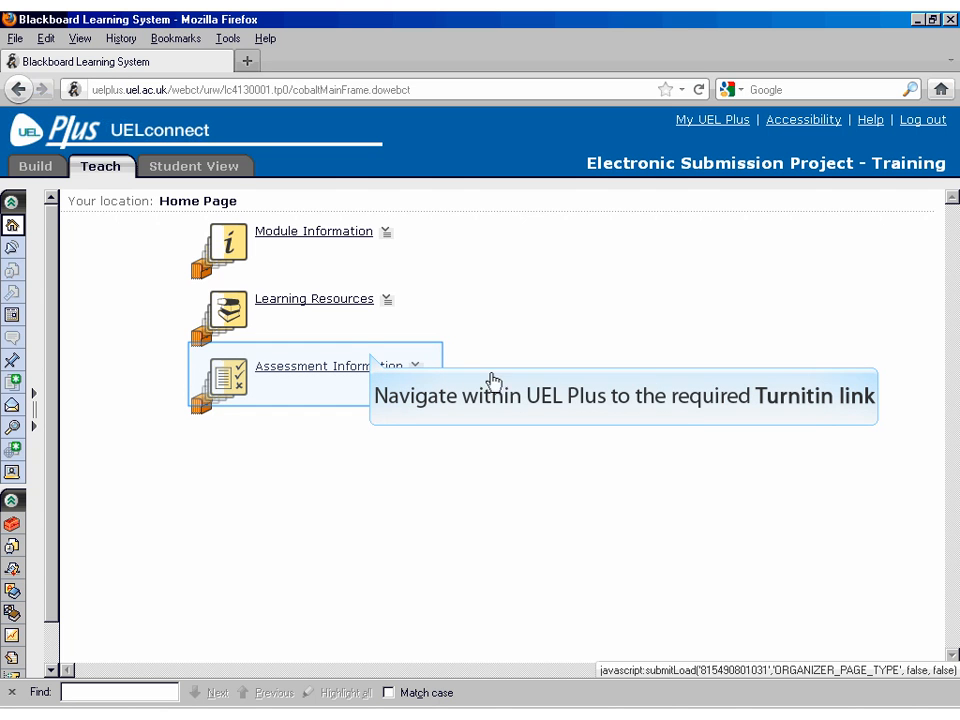
# Step: Open Assignment 1 Sem A 2012/13 from Assessment Information and go to its Turnitin libraries
pyautogui.click(372, 362)
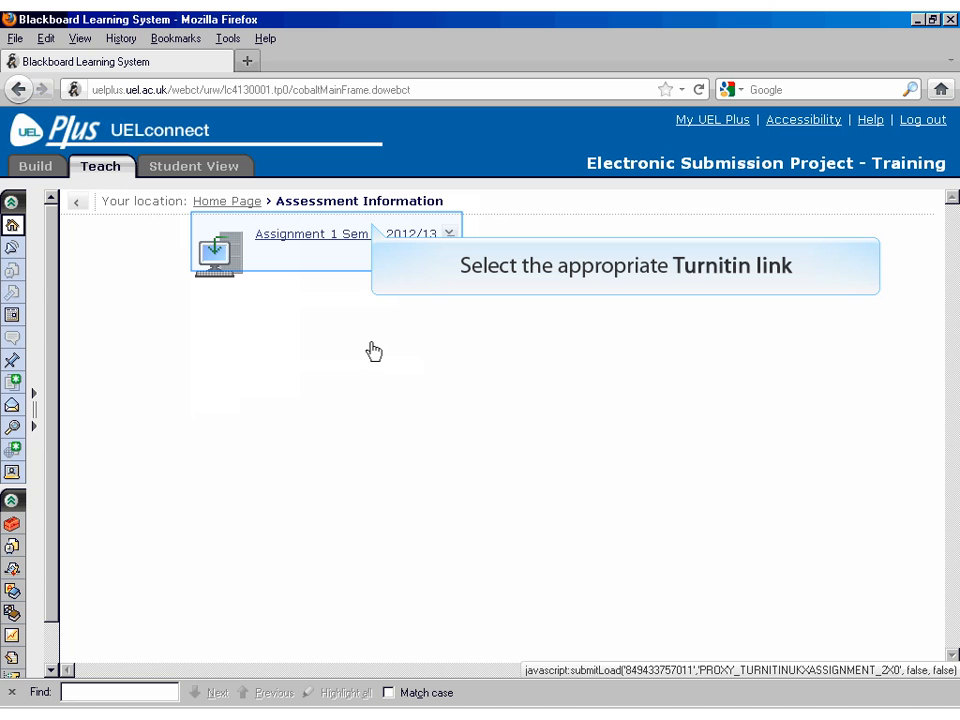
pyautogui.click(375, 233)
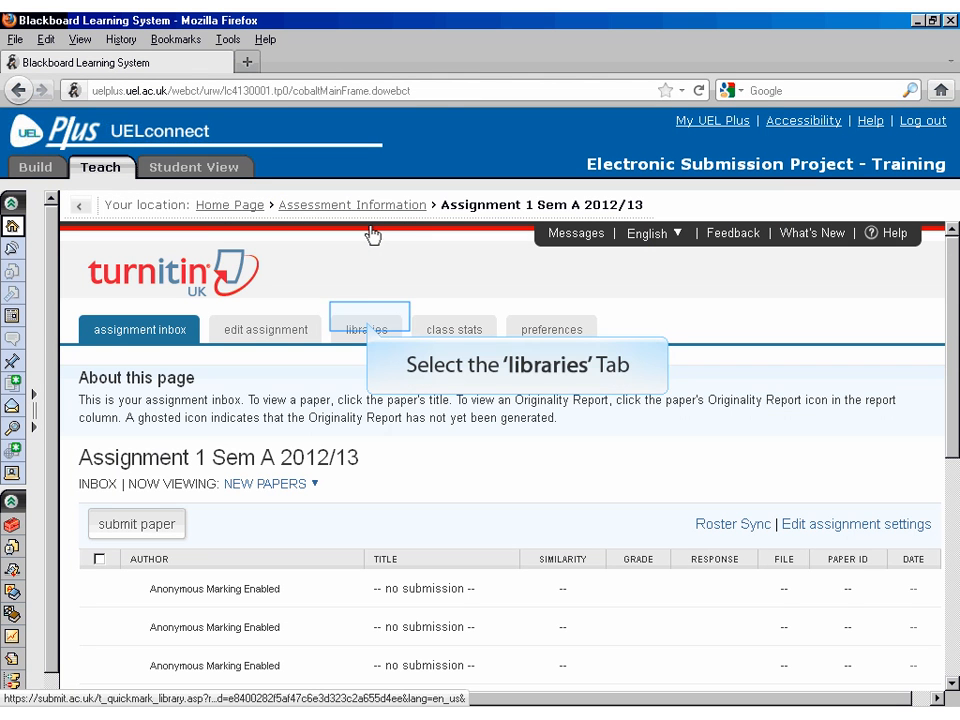
pyautogui.click(366, 328)
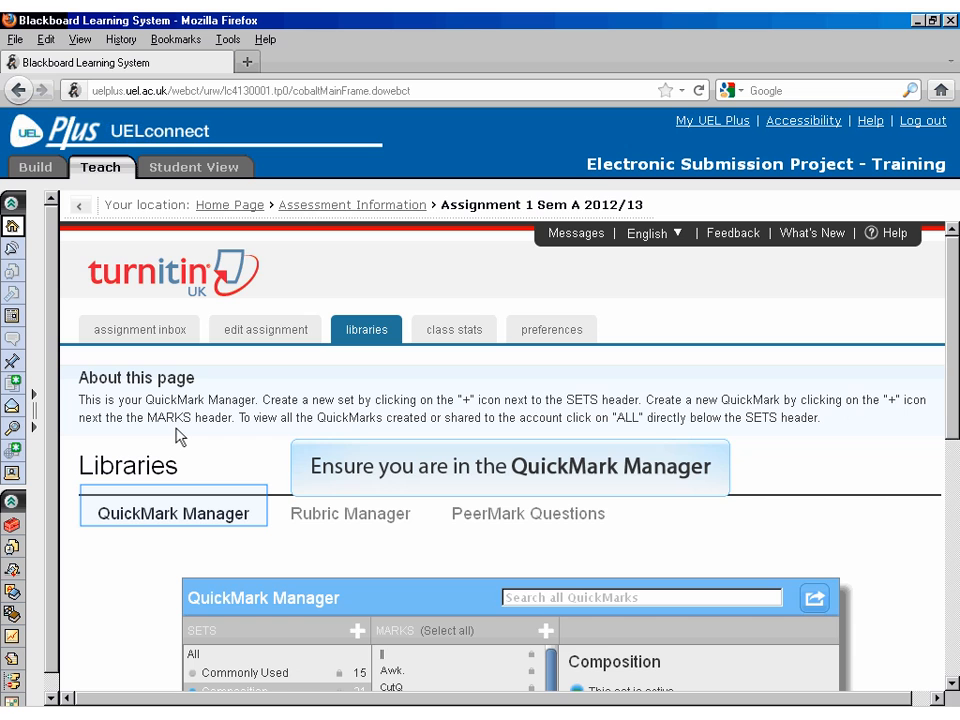
# Step: Create a QuickMark set named "Style" in the QuickMark Manager and select the new set
pyautogui.moveTo(954, 387); pyautogui.dragTo(956, 534)
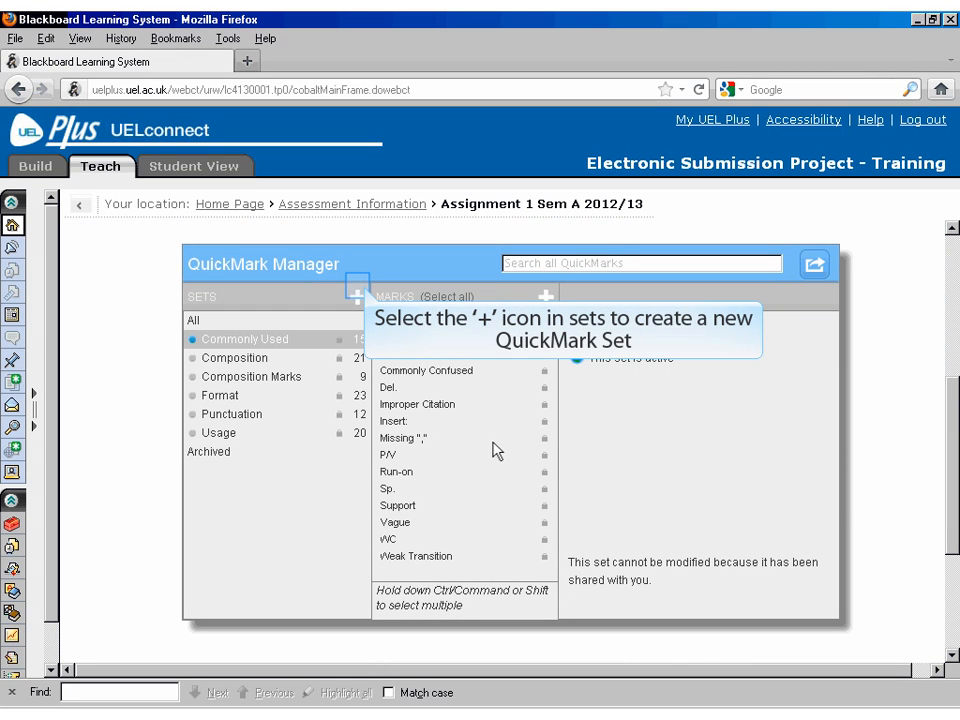
pyautogui.click(358, 297)
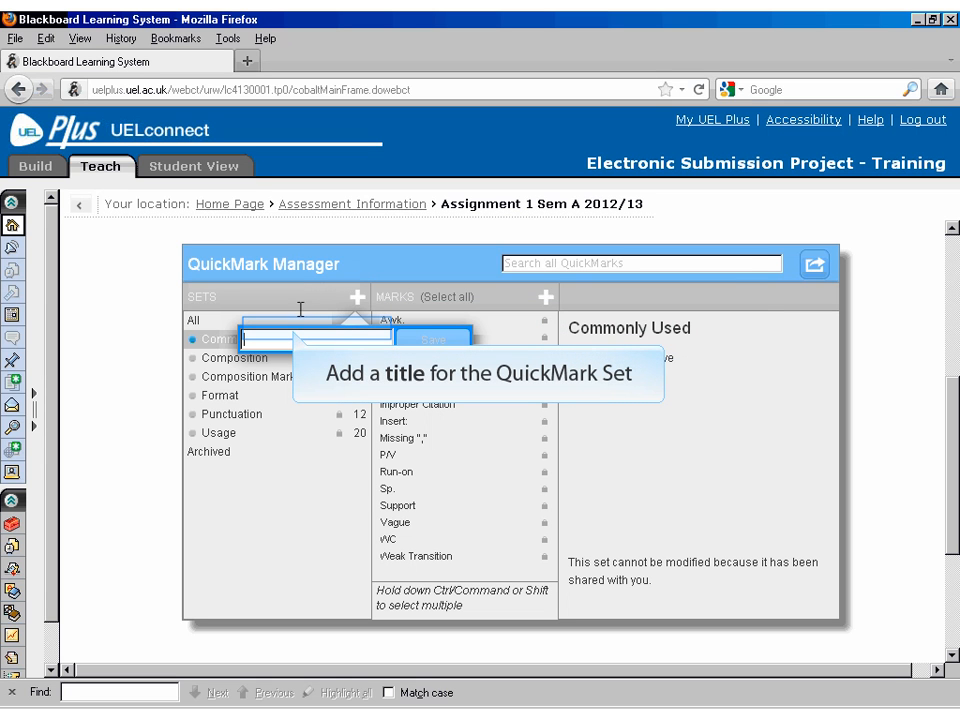
pyautogui.write('Style')
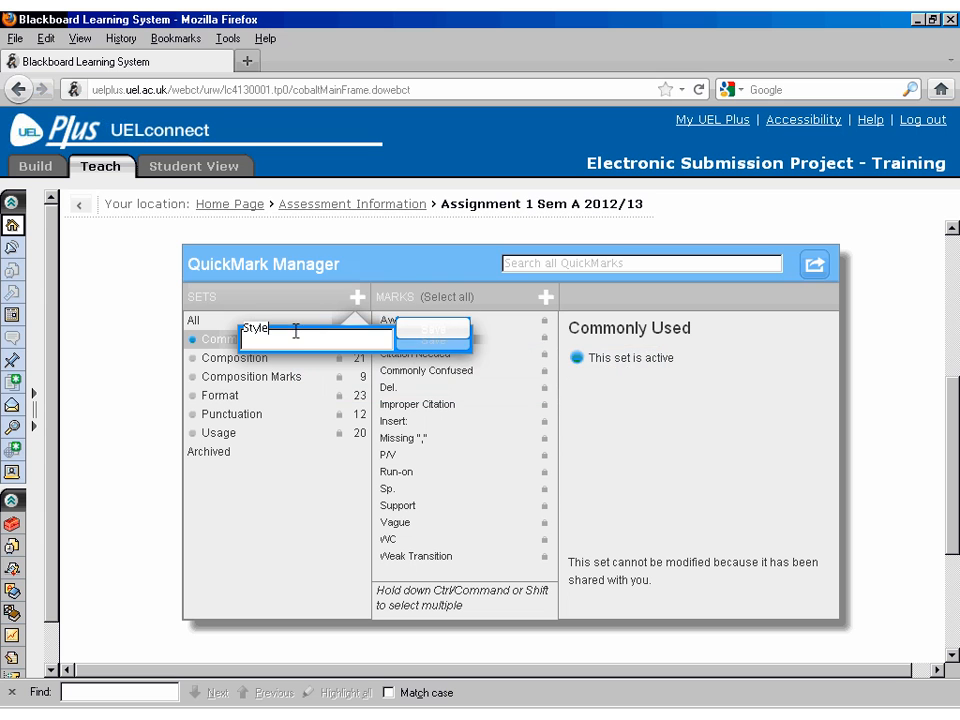
pyautogui.click(430, 336)
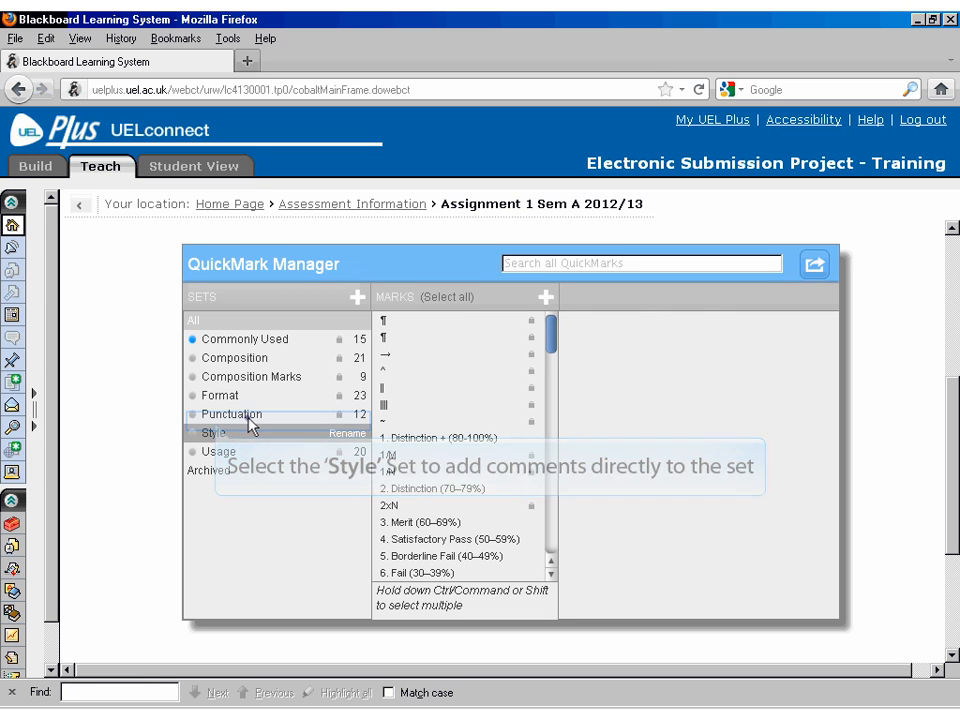
pyautogui.click(252, 430)
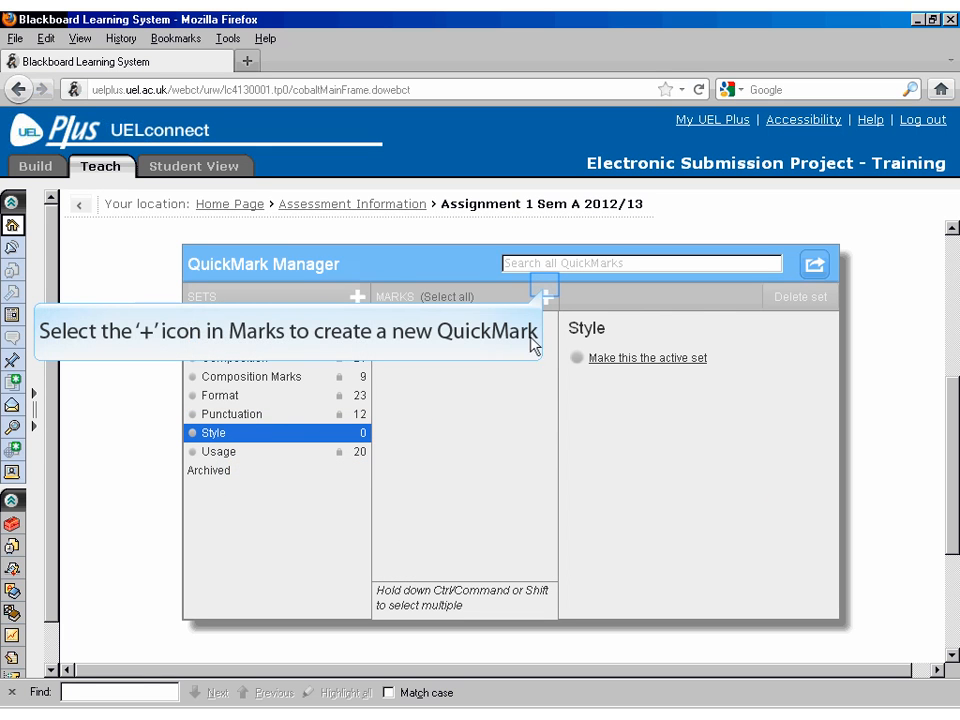
# Step: Add a QuickMark titled "Vague" to the Style set with the description "This word is too vague. Find one that more precisely conveys your meaning"
pyautogui.click(544, 291)
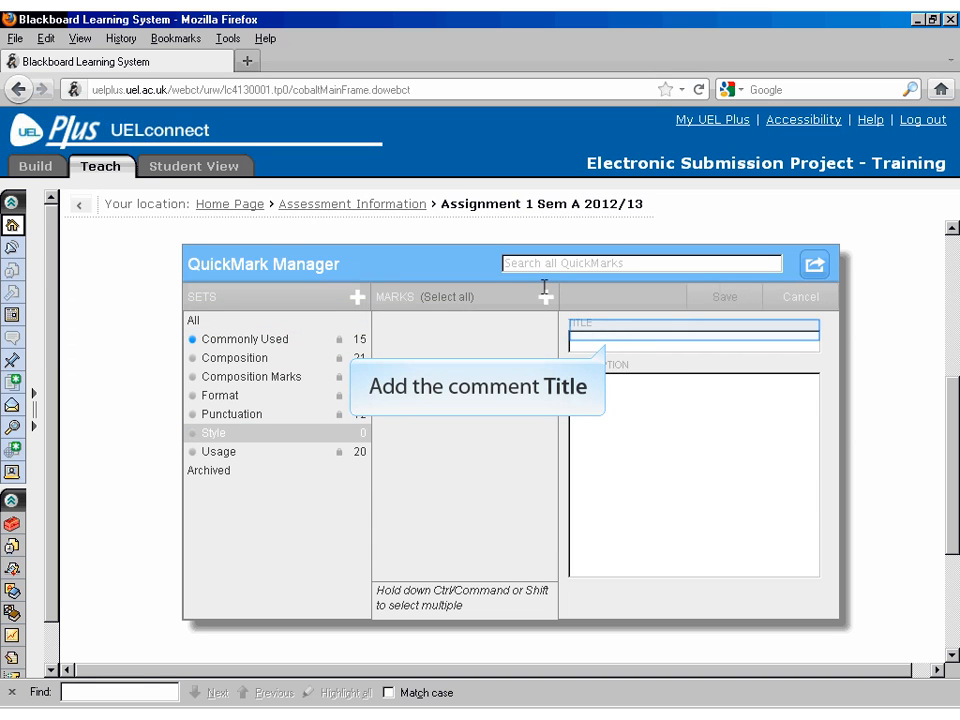
pyautogui.click(597, 336)
pyautogui.write('Vague')
pyautogui.press('Tab')
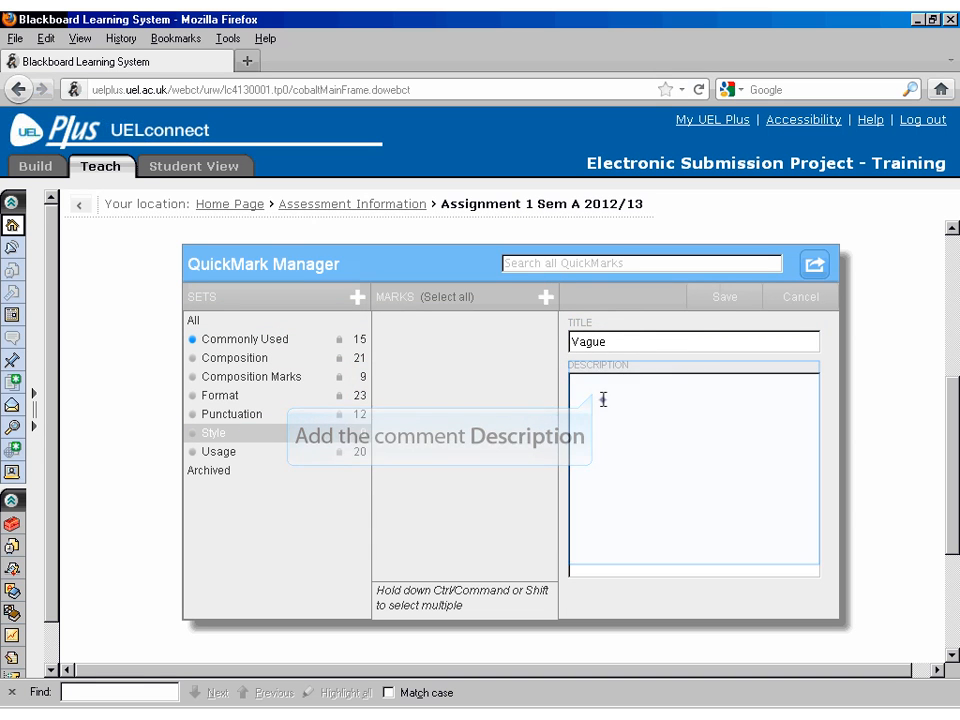
pyautogui.write('This word is too vague. Find one that more precisely conveys your meaning')
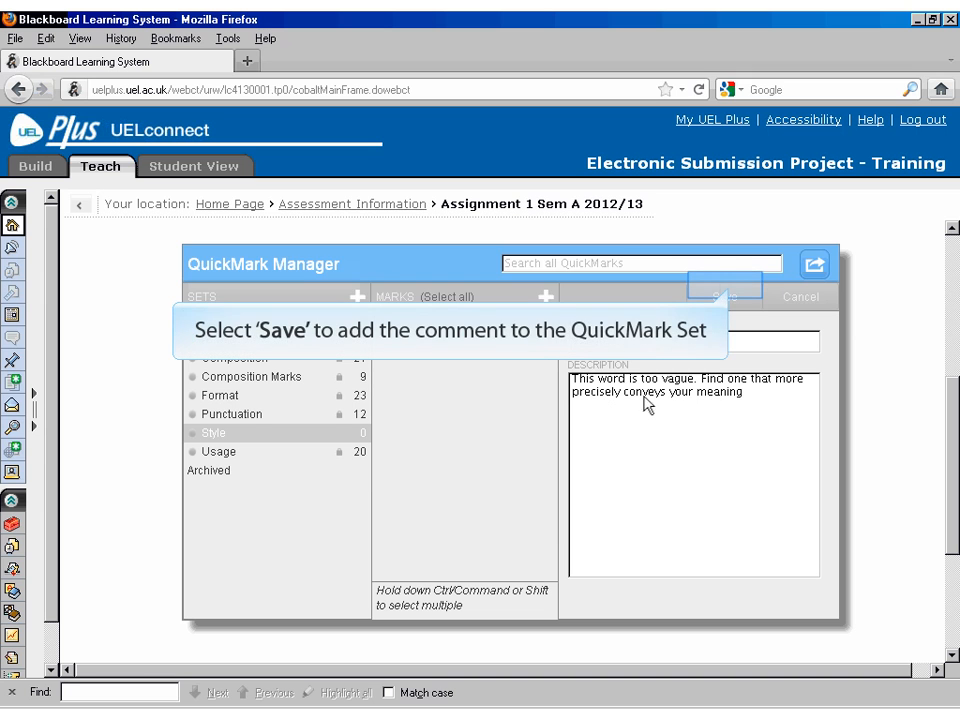
pyautogui.click(731, 293)
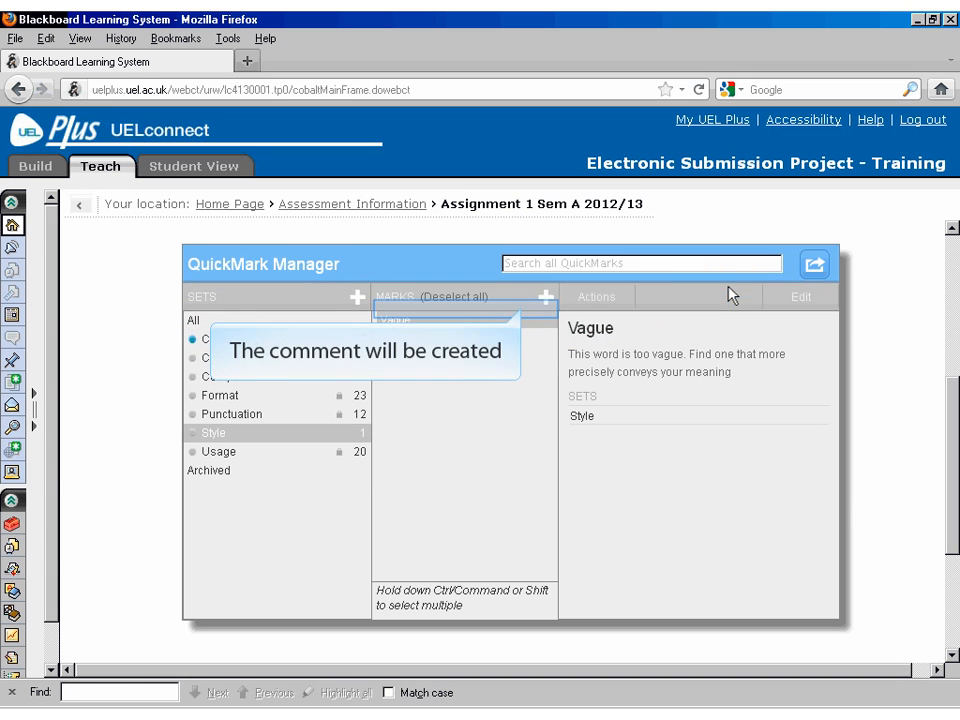
# Step: Add a "Date" QuickMark to the Style set described as "Use a standard, appropriate format for dates throughout the assignment e.g. 1 December 1890"
pyautogui.click(547, 294)
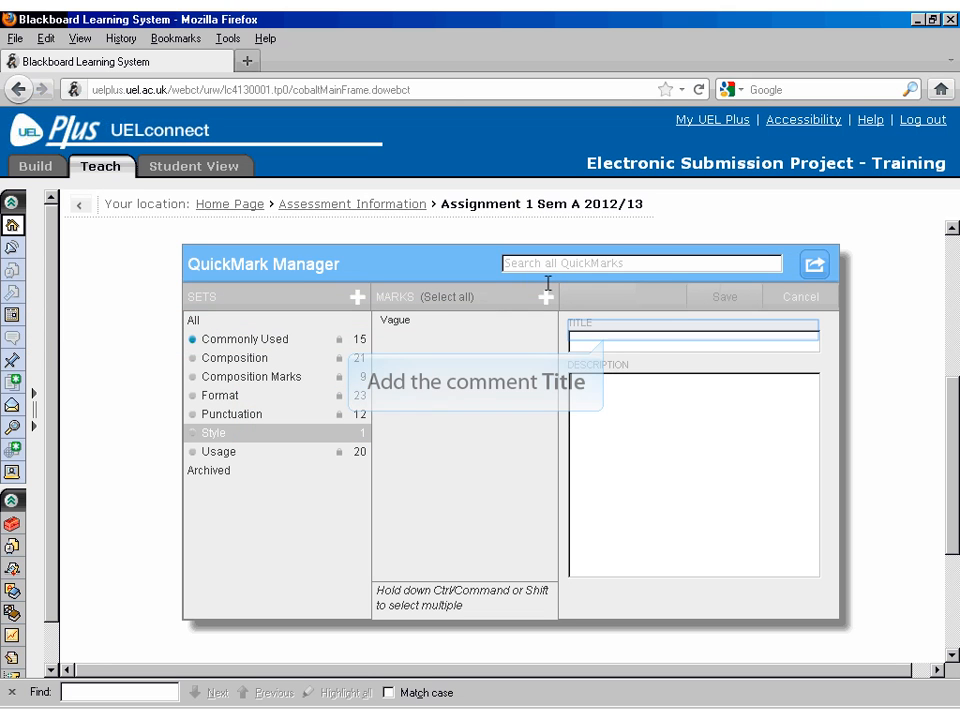
pyautogui.click(602, 331)
pyautogui.write('Date')
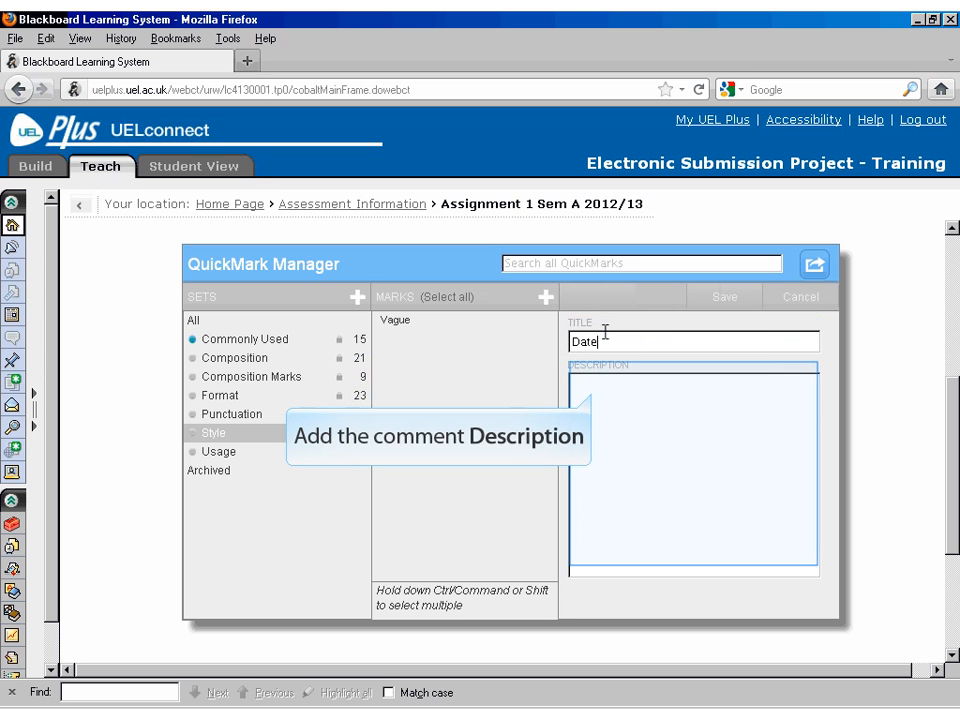
pyautogui.click(619, 412)
pyautogui.write('Use a standard, appropriate format for dates throughout the assignment e.g. 1 December 1890')
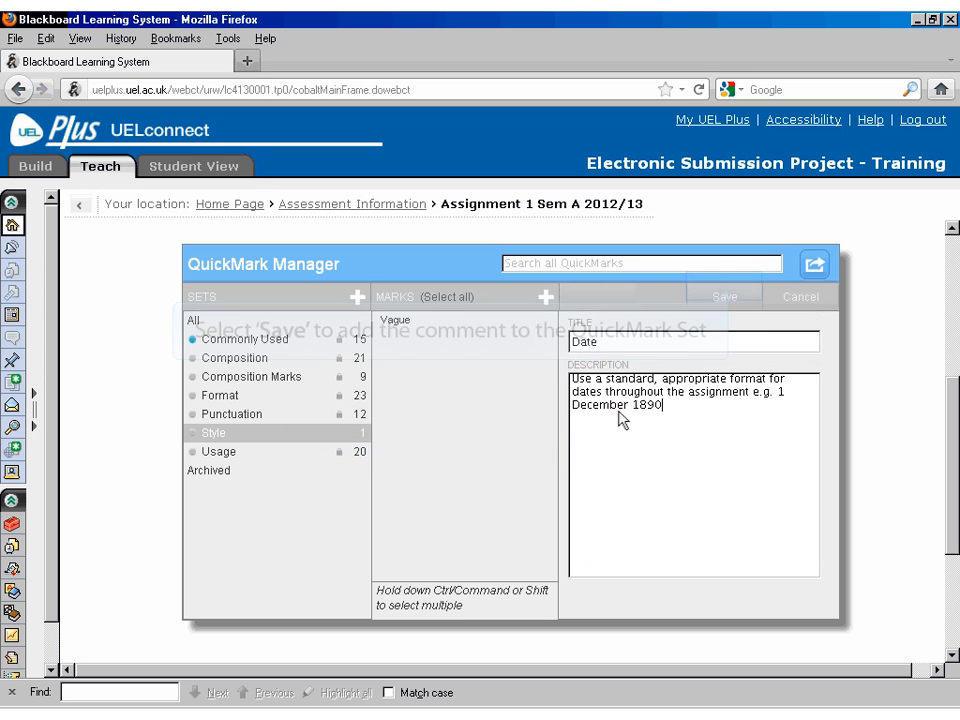
pyautogui.click(732, 292)
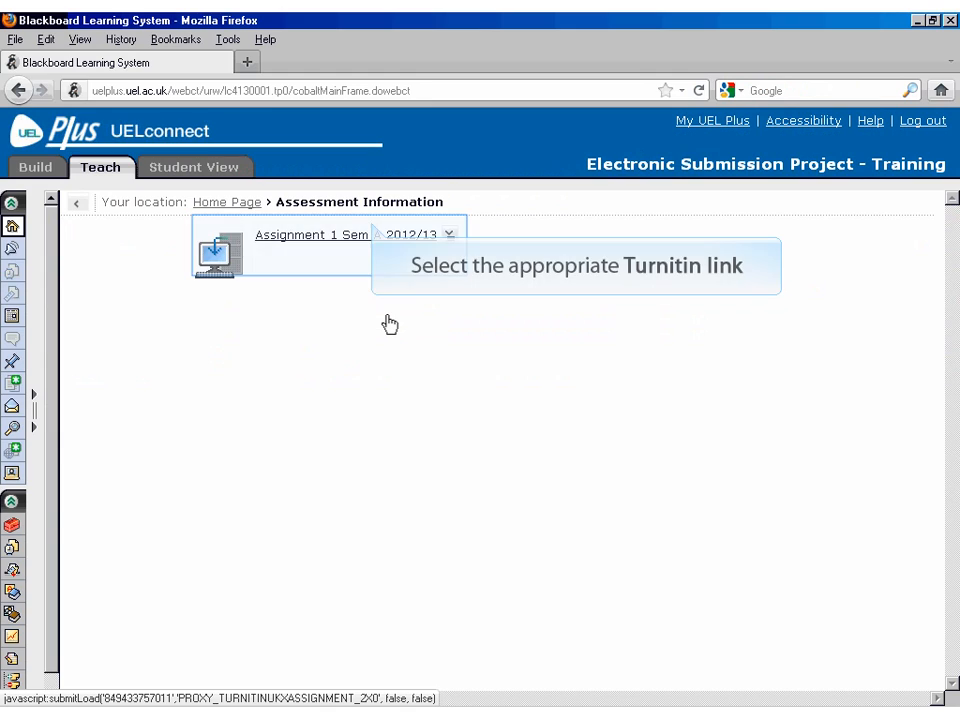
# Step: Open the Turnitin libraries of Assignment 1 Sem A 2012/13 and select the Style set in the QuickMark Manager
pyautogui.click(268, 236)
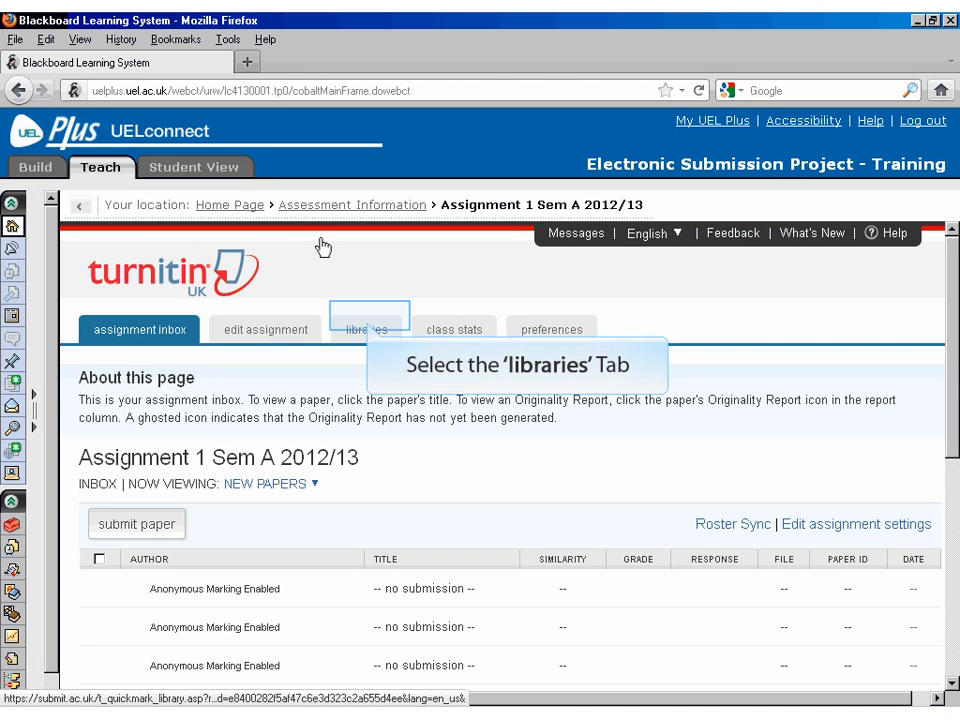
pyautogui.click(369, 328)
pyautogui.moveTo(955, 394); pyautogui.dragTo(957, 542)
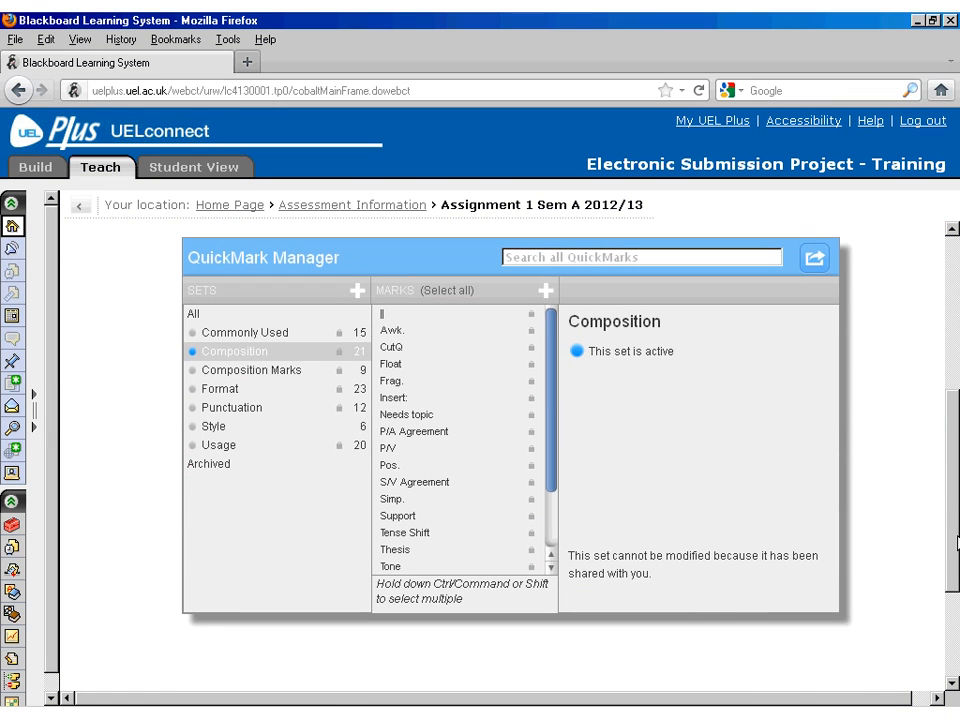
pyautogui.click(217, 425)
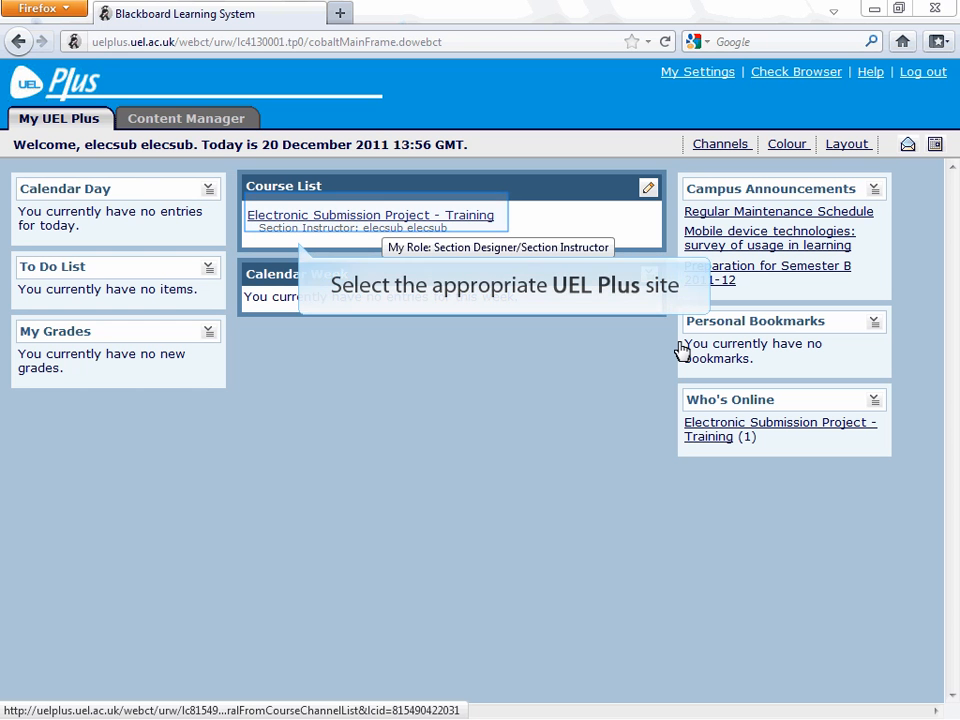
# Step: From the Electronic Submission Project - Training course, open the test2 submission of Assignment 1 in GradeMark and switch to the Style QuickMark set
pyautogui.click(386, 218)
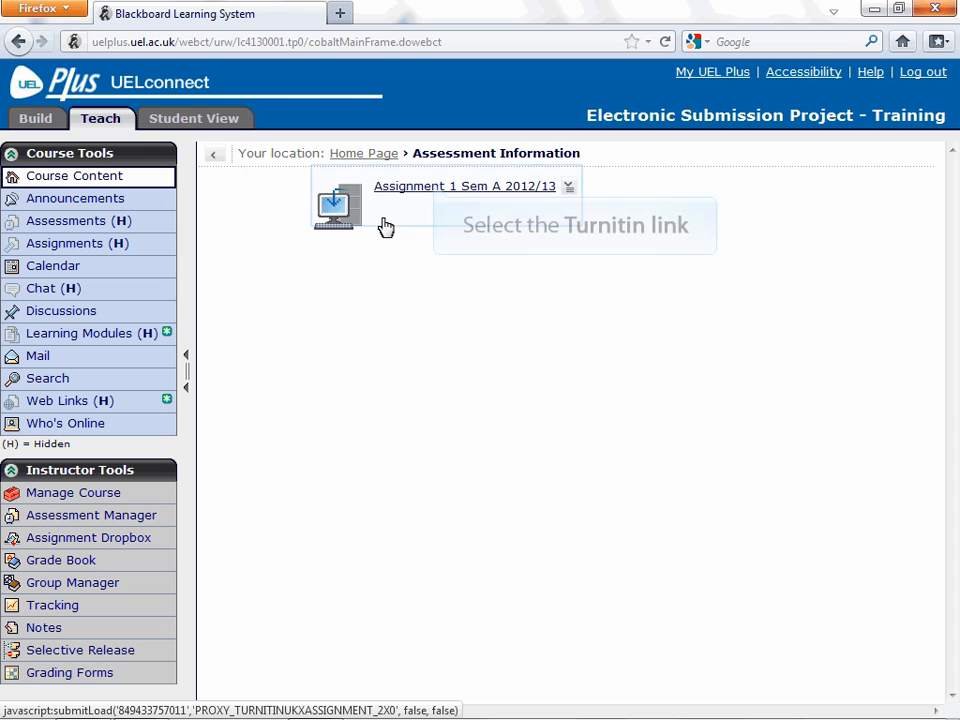
pyautogui.click(439, 186)
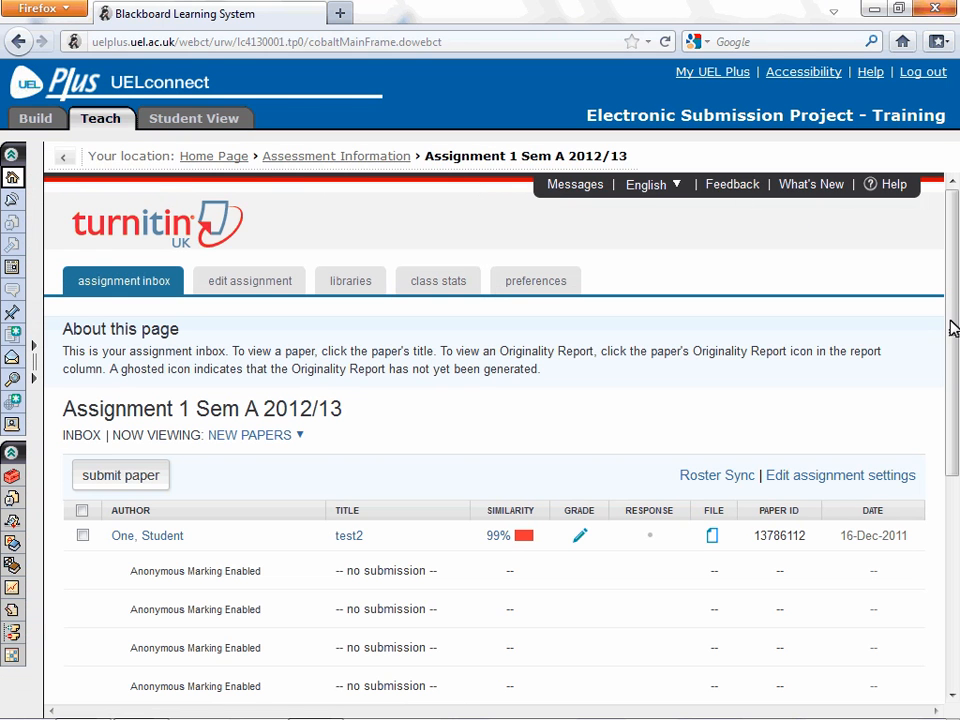
pyautogui.moveTo(952, 328); pyautogui.dragTo(953, 455)
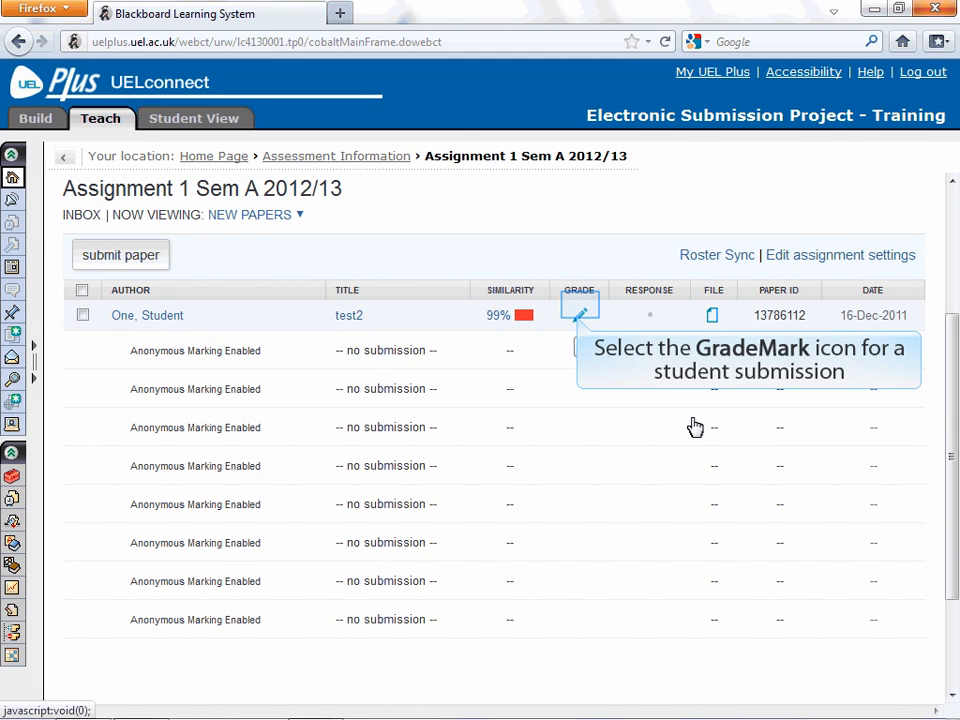
pyautogui.click(579, 314)
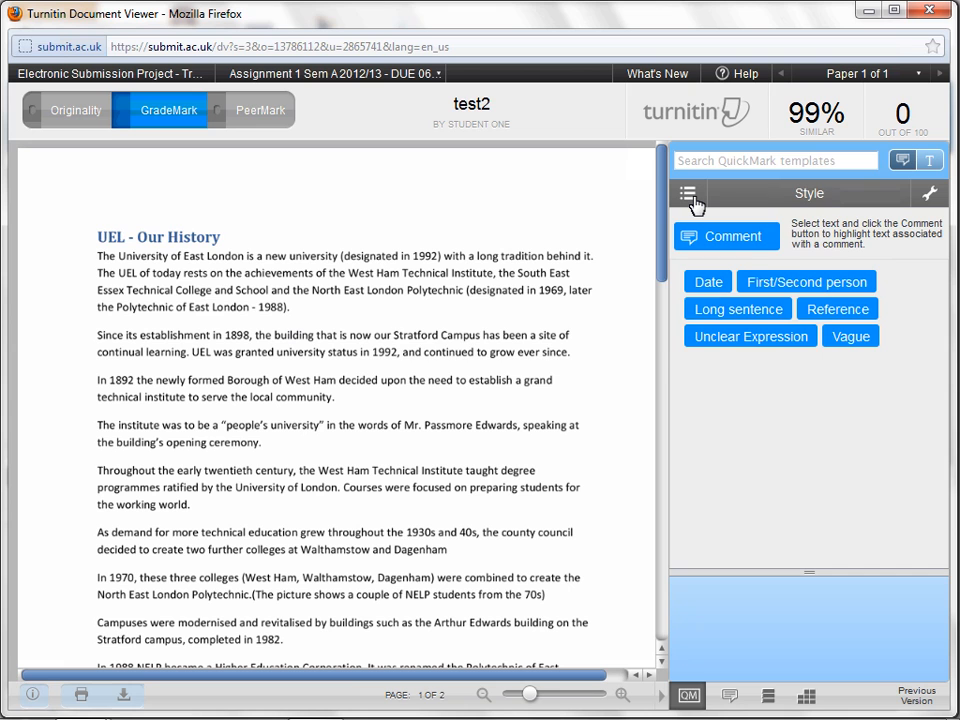
pyautogui.click(689, 196)
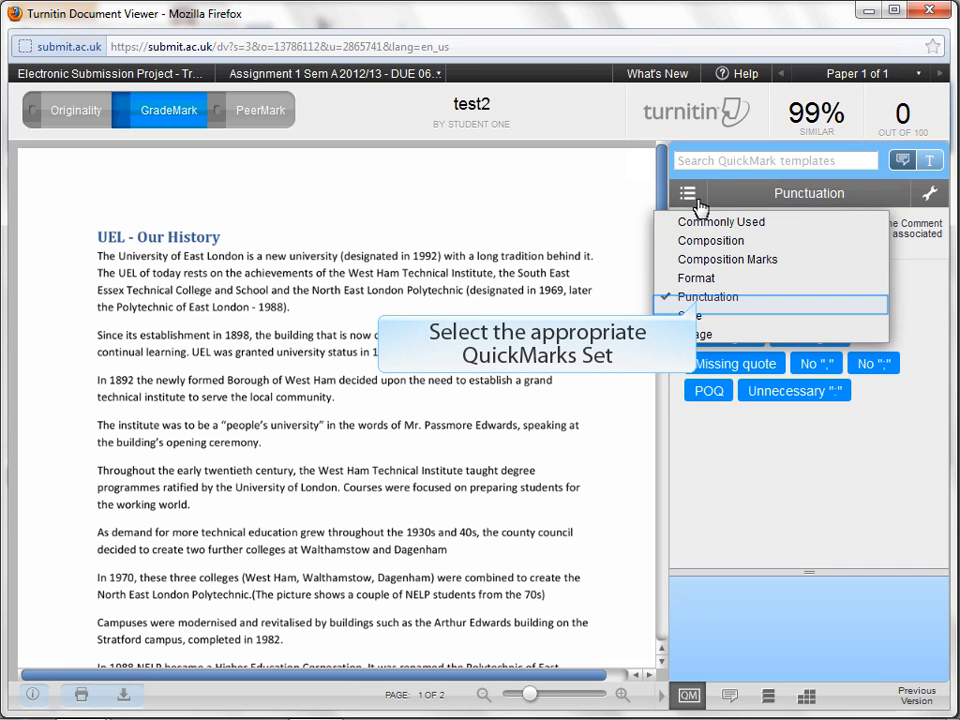
pyautogui.click(706, 315)
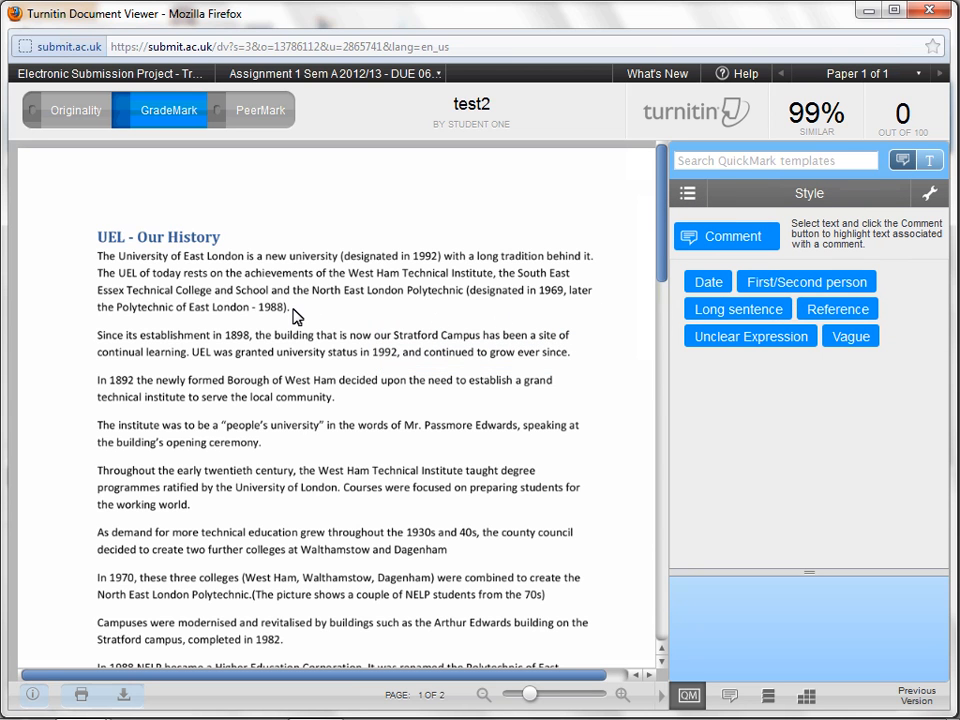
# Step: Attach the Date QuickMark to the text from "Essex Technical College" to "1988)" and place Unclear Expression beside the paragraph starting "In 1892"
pyautogui.moveTo(289, 308); pyautogui.dragTo(97, 298)
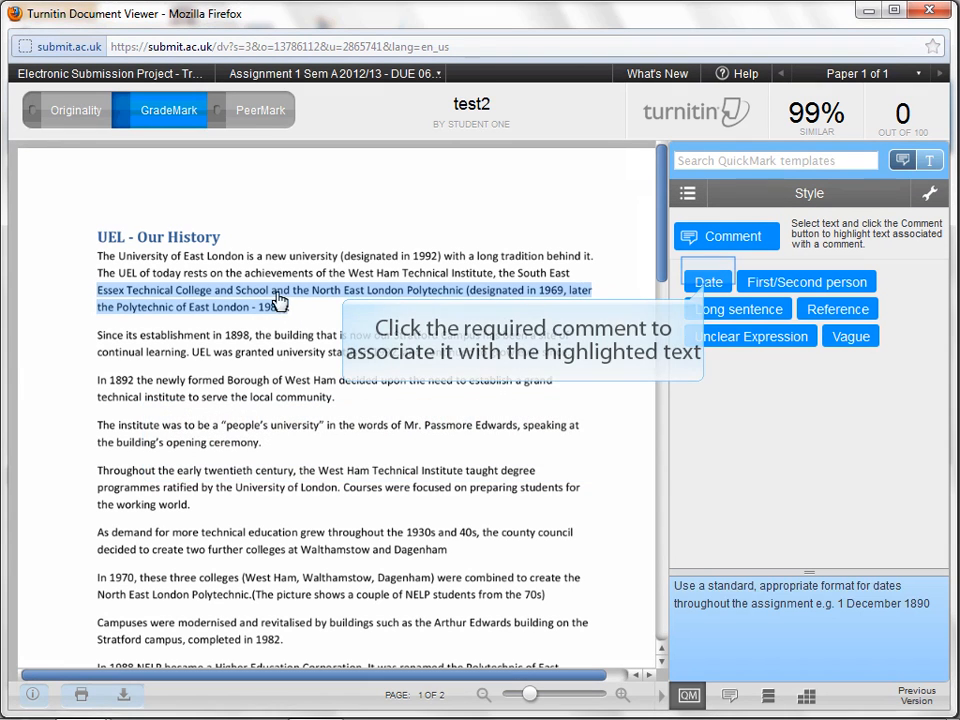
pyautogui.click(708, 284)
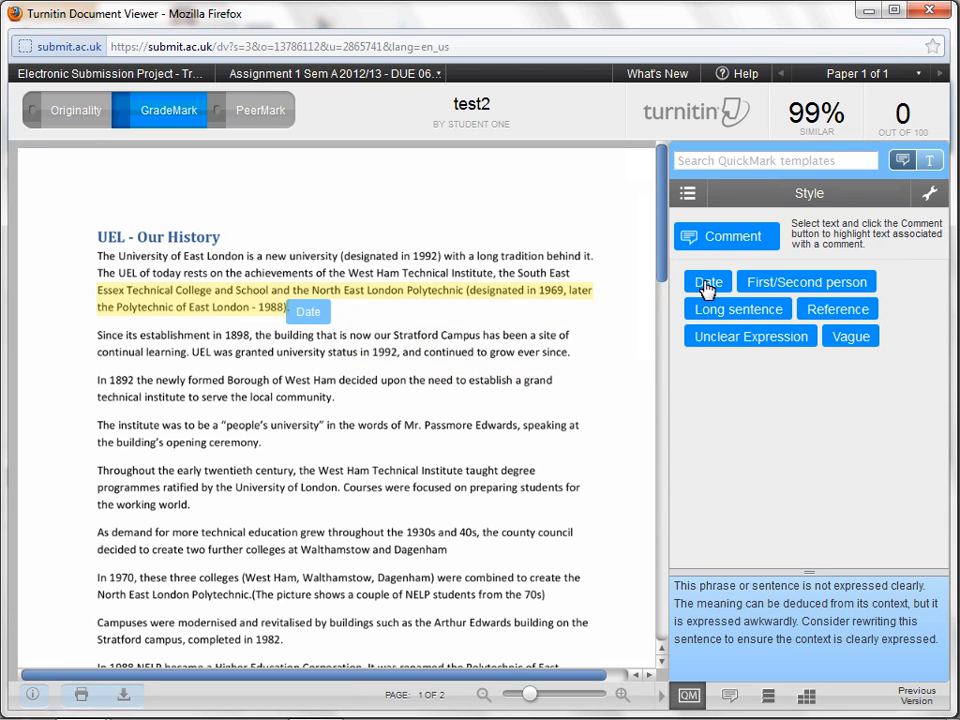
pyautogui.moveTo(700, 341); pyautogui.dragTo(435, 407)
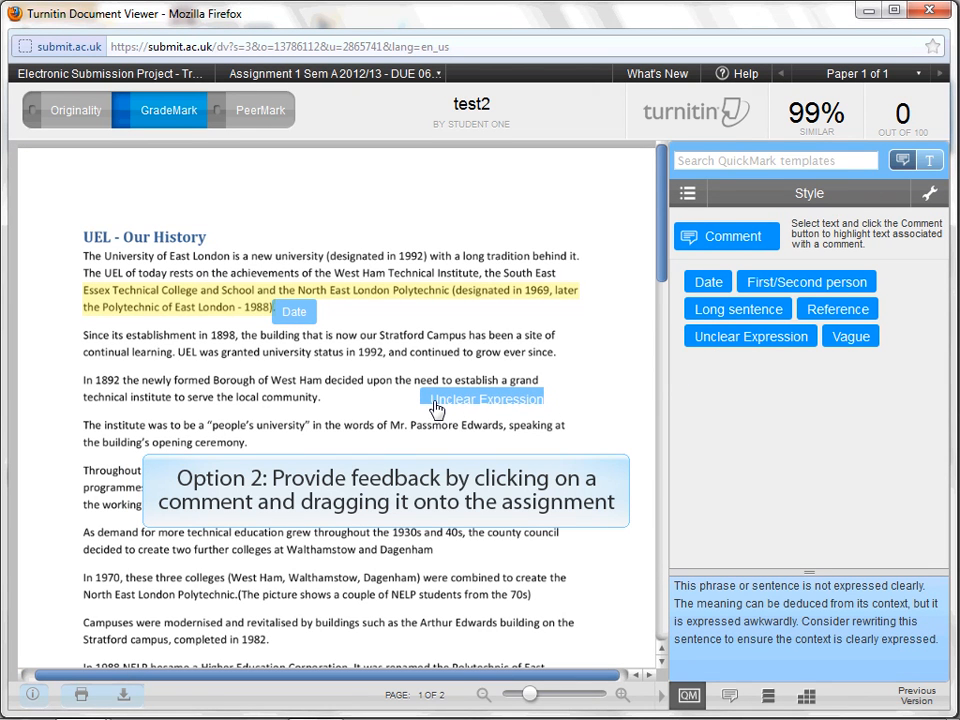
pyautogui.moveTo(436, 407); pyautogui.dragTo(435, 408)
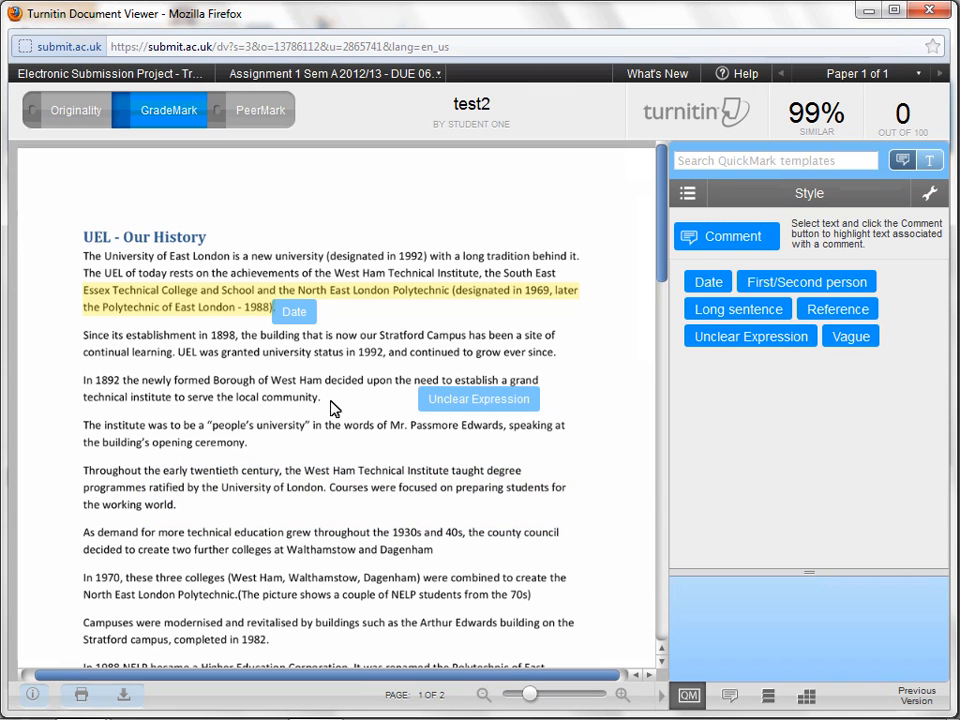
# Step: Attach the comment "Add individual comments directly onto the screen" to the words "The institute was to be a "people's university"" and save it
pyautogui.moveTo(85, 428); pyautogui.dragTo(313, 429)
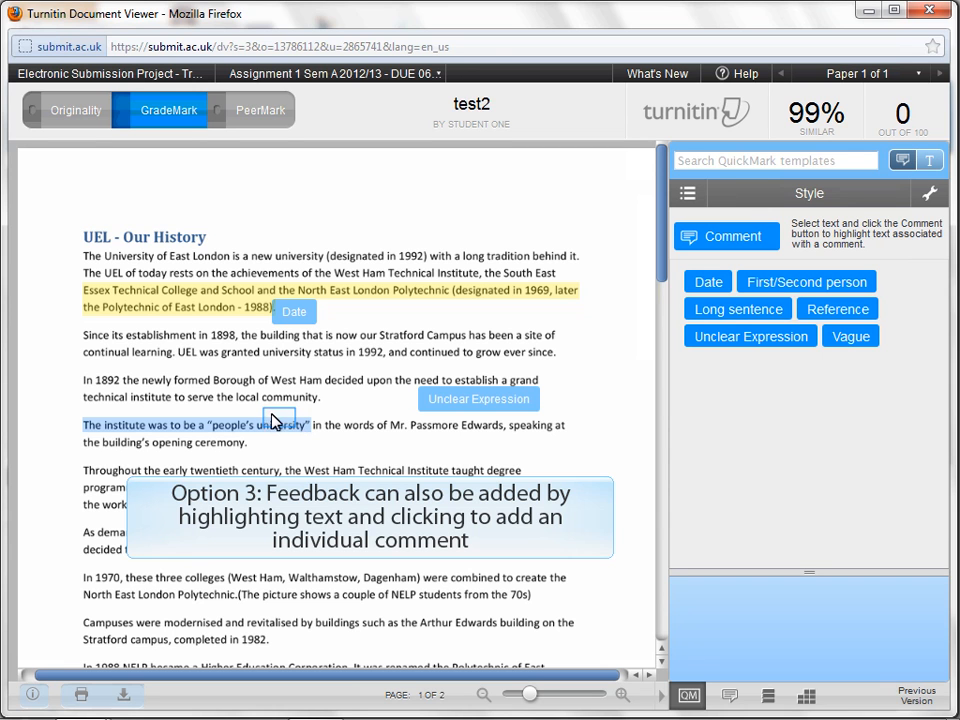
pyautogui.click(276, 419)
pyautogui.write('Add individual comments directly')
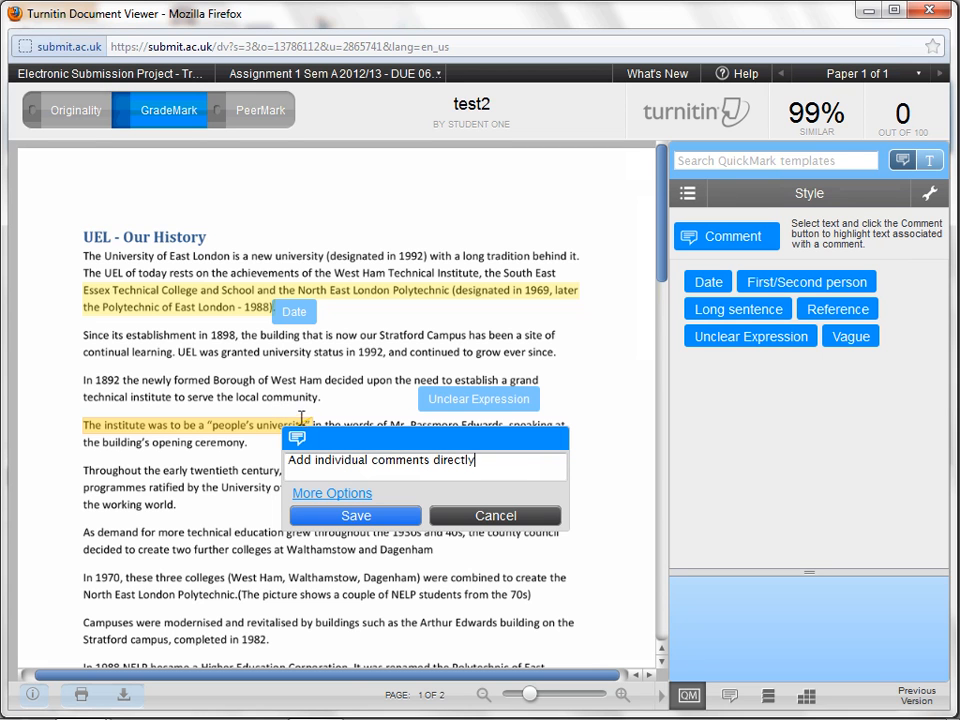
pyautogui.write('een')
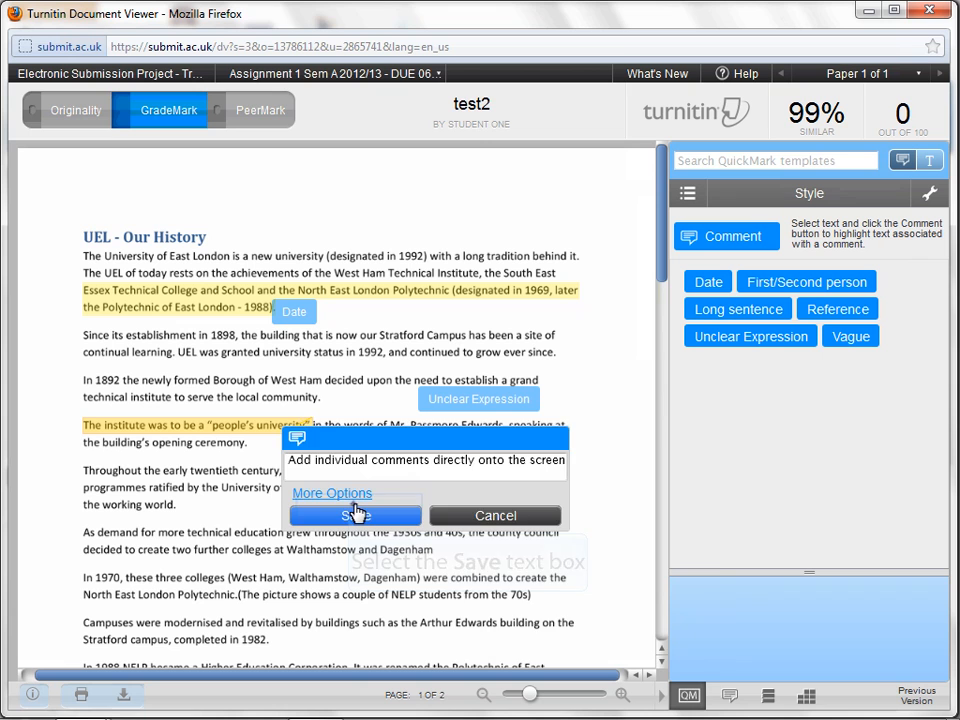
pyautogui.click(357, 513)
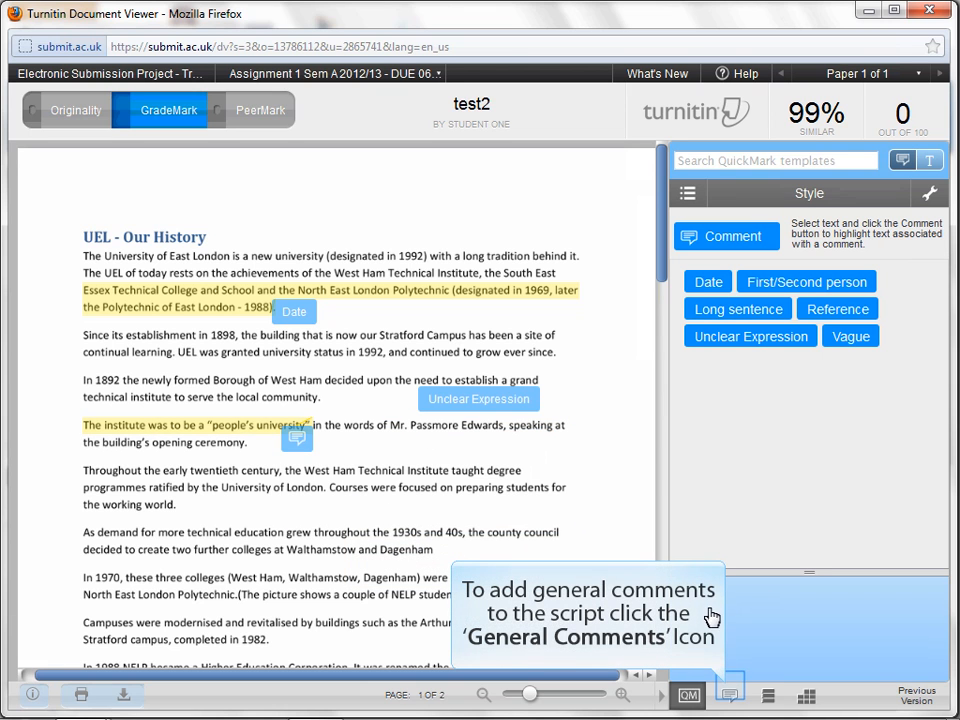
# Step: Enter and save the general comment "General comments can be added for the whole paper" for the submission
pyautogui.click(731, 692)
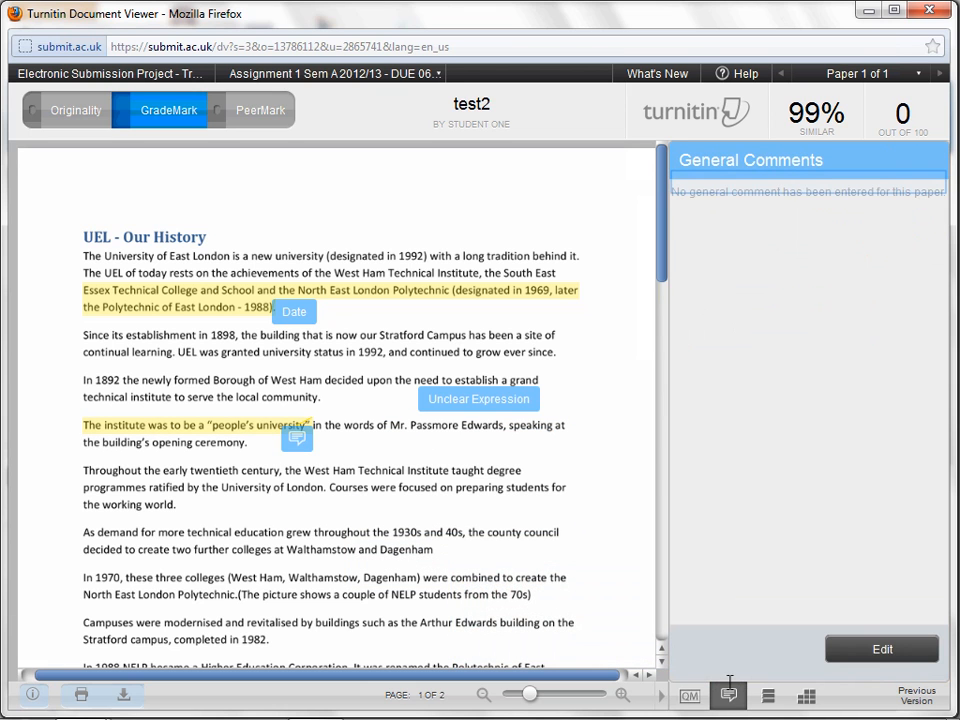
pyautogui.click(737, 194)
pyautogui.write('comments can be added for th')
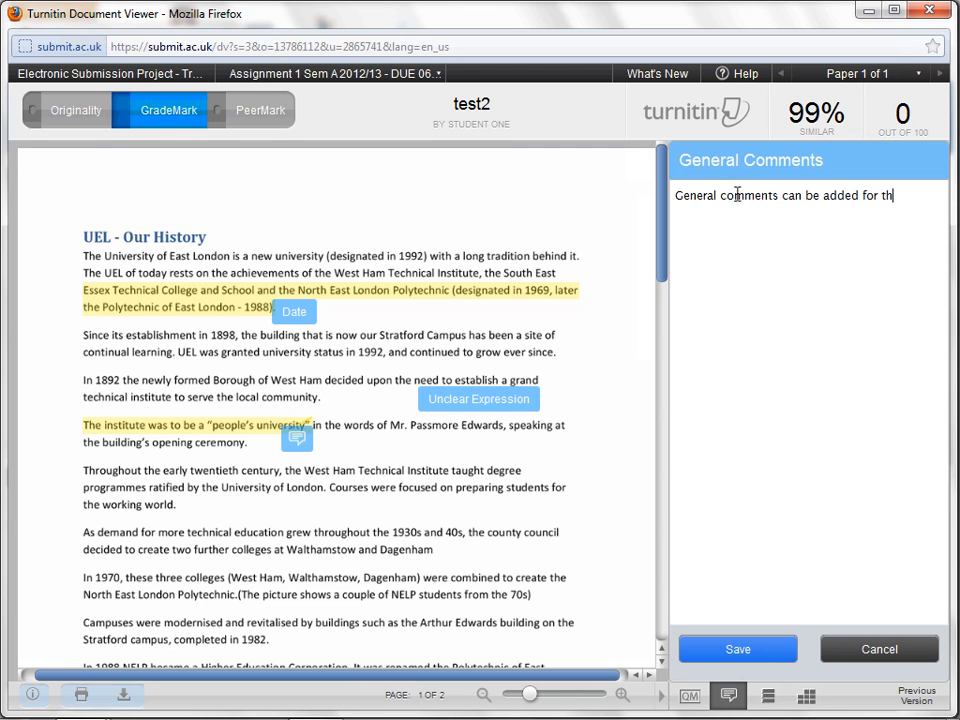
pyautogui.write('e paper')
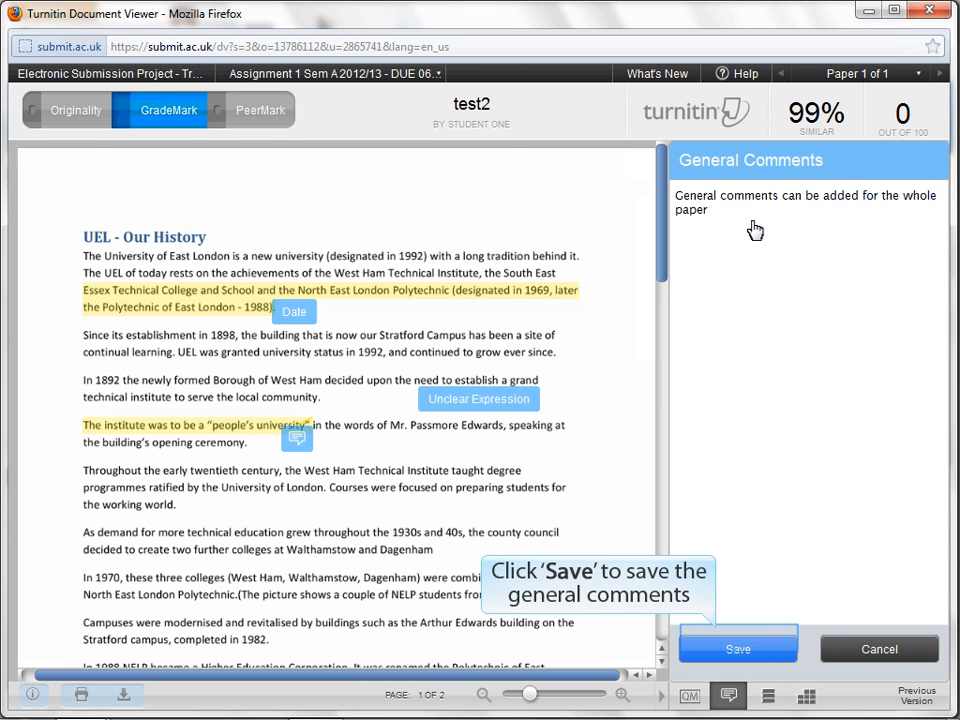
pyautogui.click(777, 650)
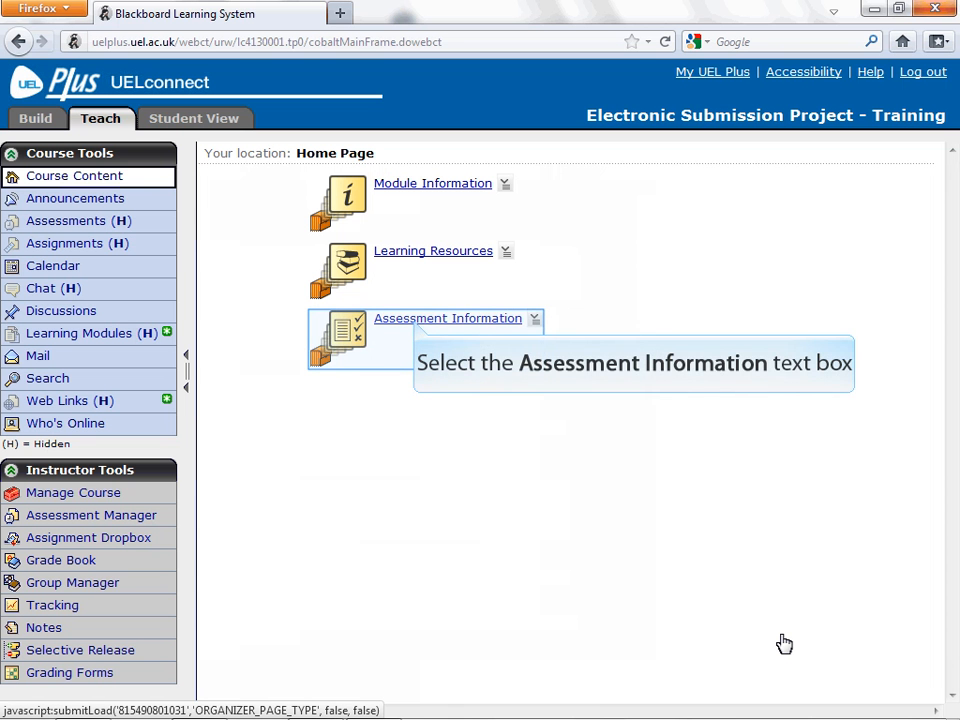
# Step: From the course's Assessment Information, open Assignment 1 Sem A 2012/13 and display the Rubric Manager in its libraries
pyautogui.click(416, 322)
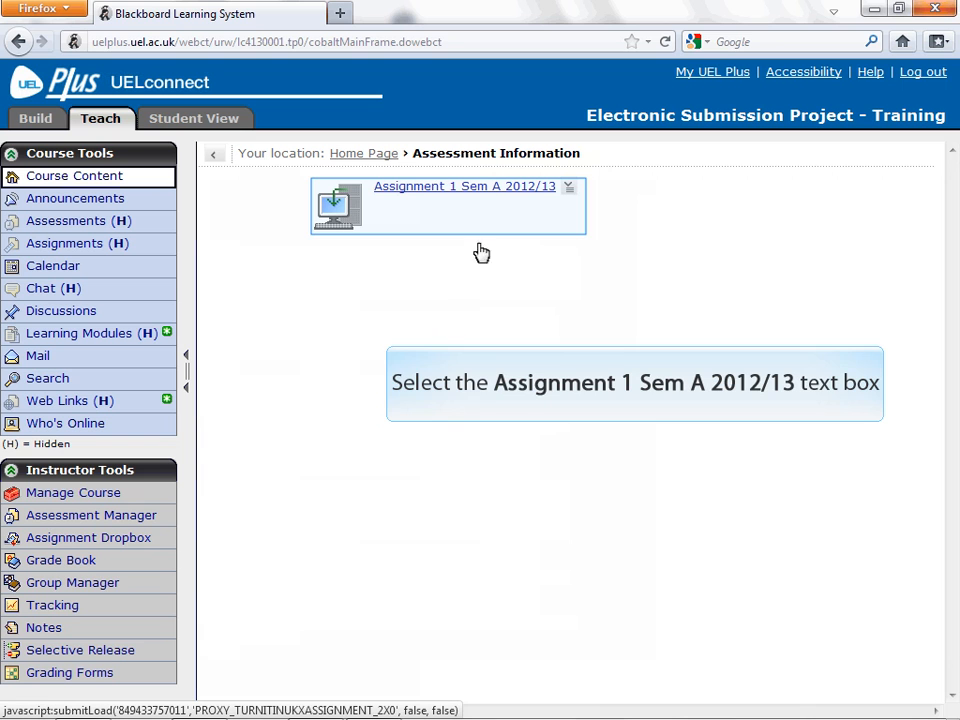
pyautogui.click(484, 190)
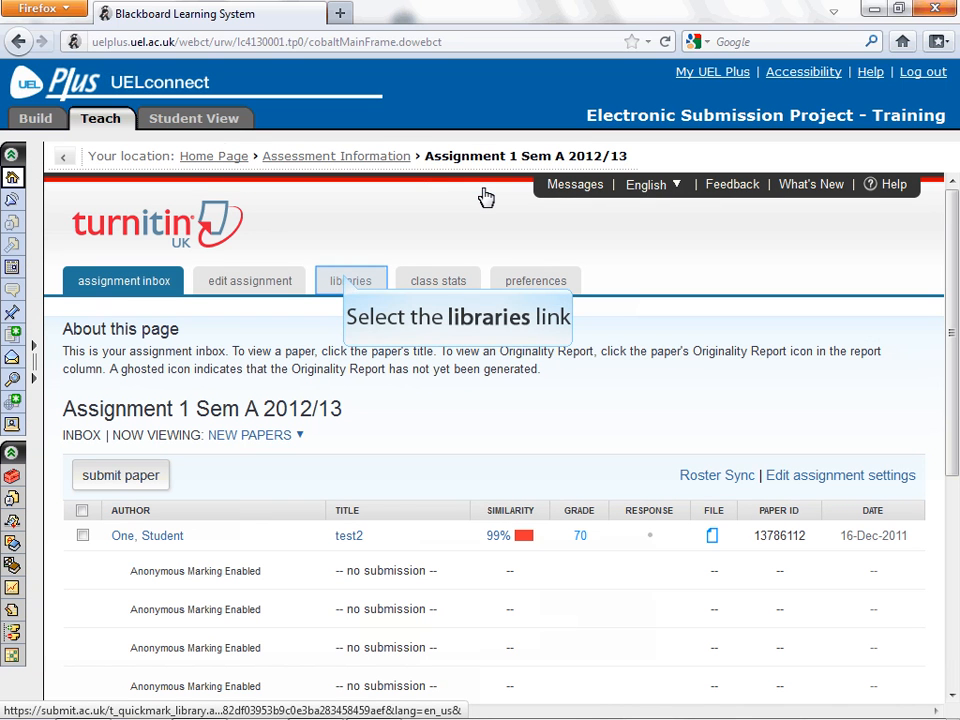
pyautogui.click(347, 281)
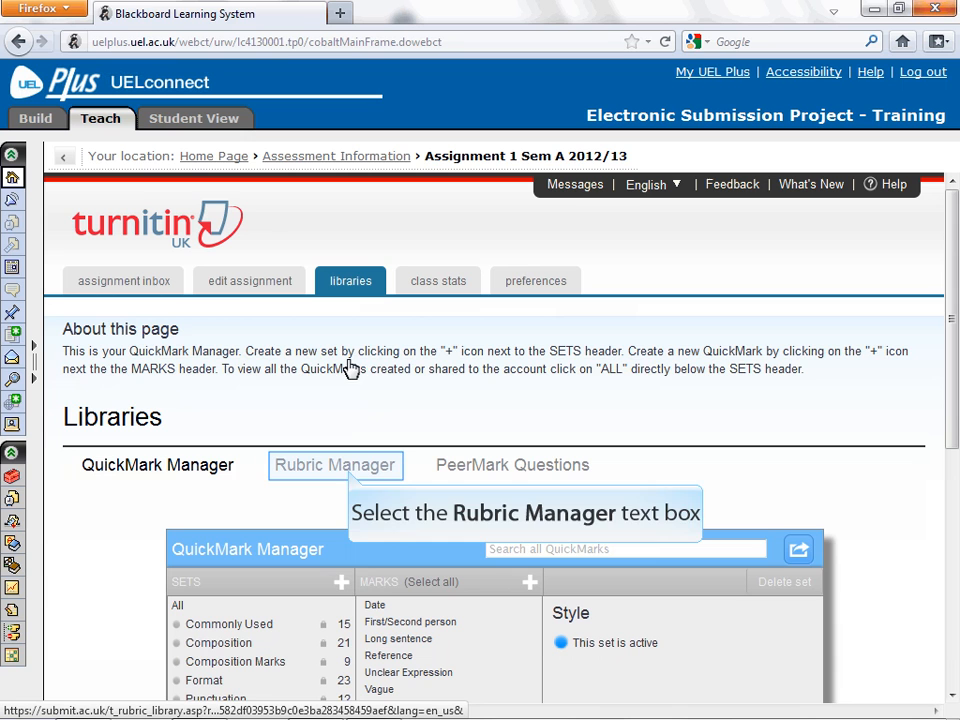
pyautogui.click(350, 474)
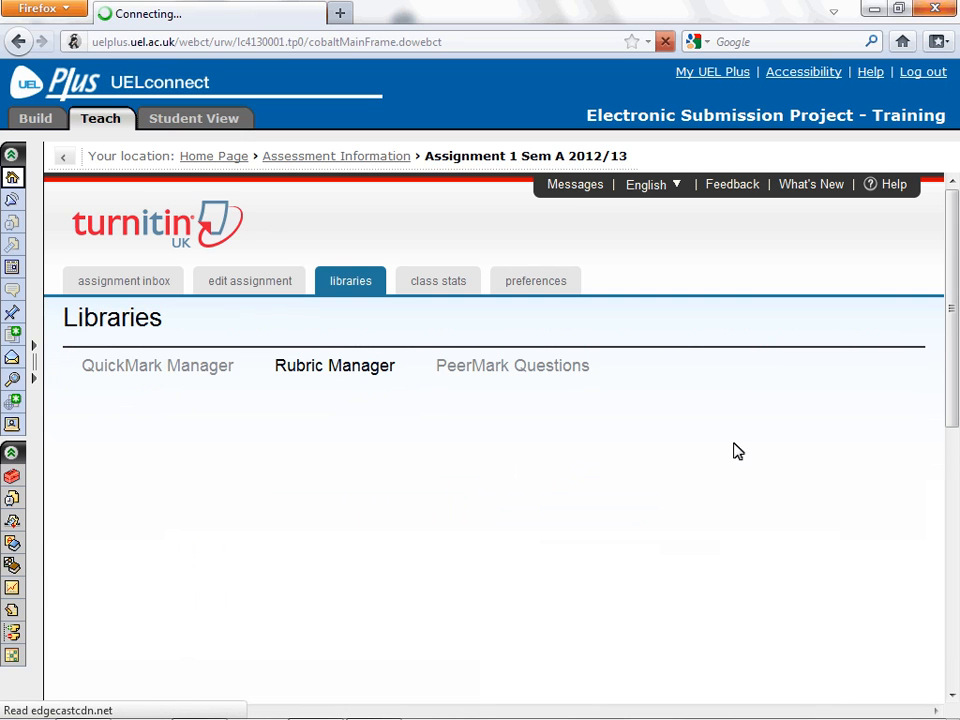
pyautogui.moveTo(953, 314); pyautogui.dragTo(955, 432)
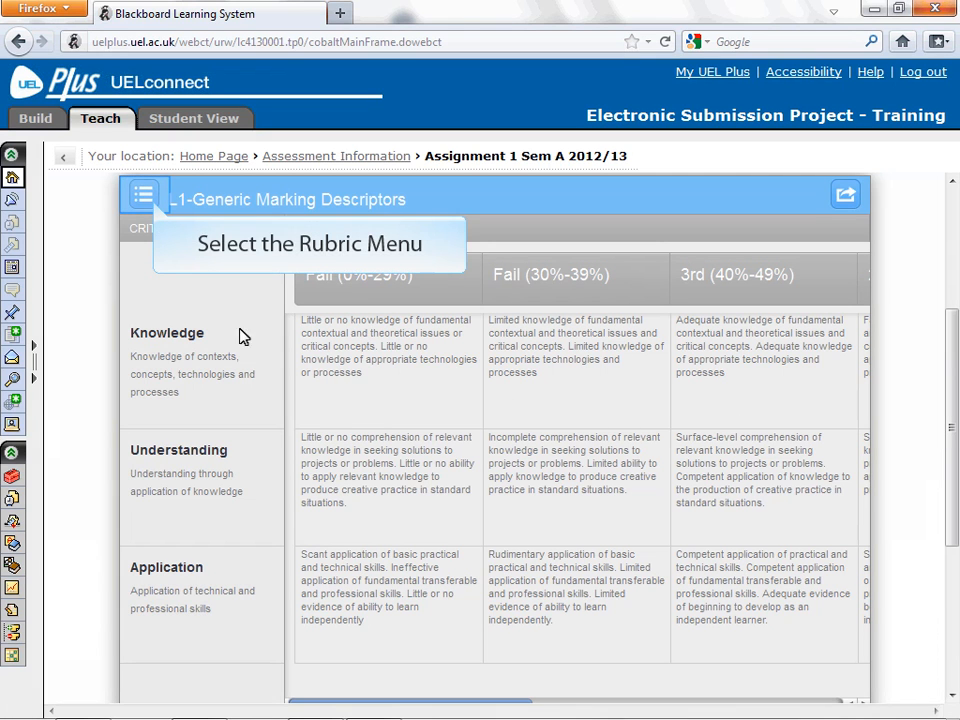
# Step: Create a new rubric named "Level 1 - Marking Rubric"
pyautogui.click(144, 207)
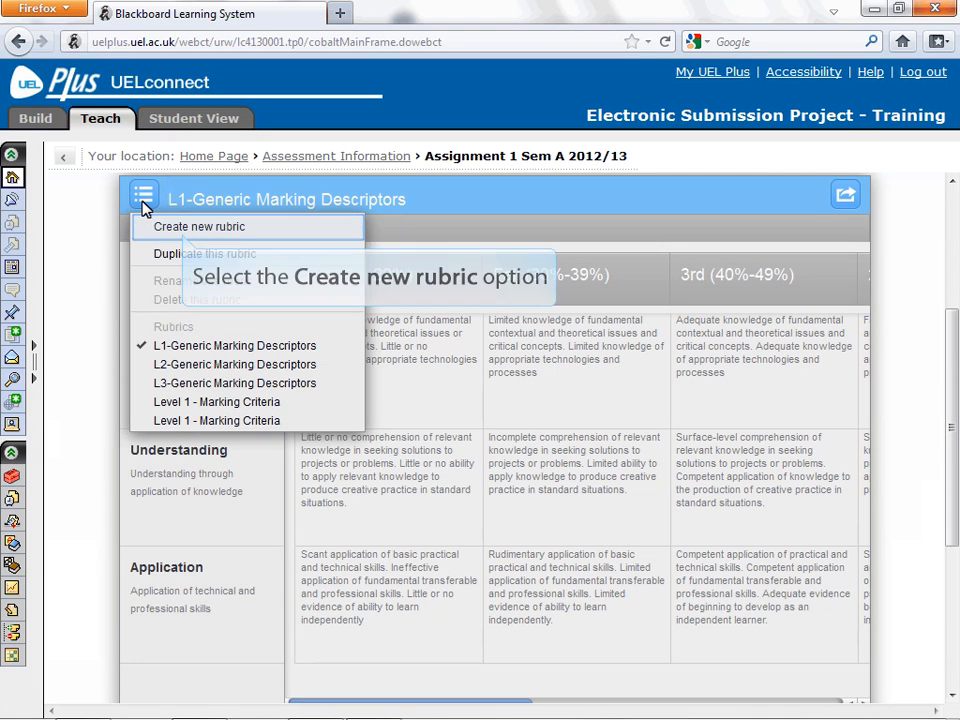
pyautogui.click(183, 233)
pyautogui.write('Level 1 - Marking Rubric')
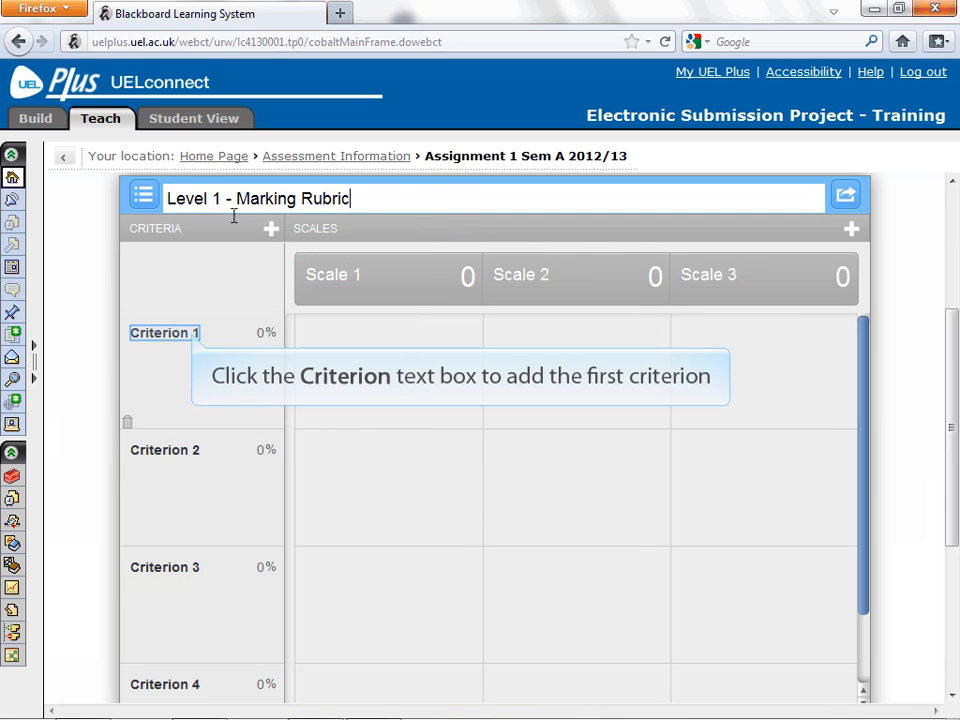
# Step: Name the first two criteria Knowledge and Understanding, and set each one's weighting to 30%
pyautogui.click(192, 332)
pyautogui.write('Knowledge')
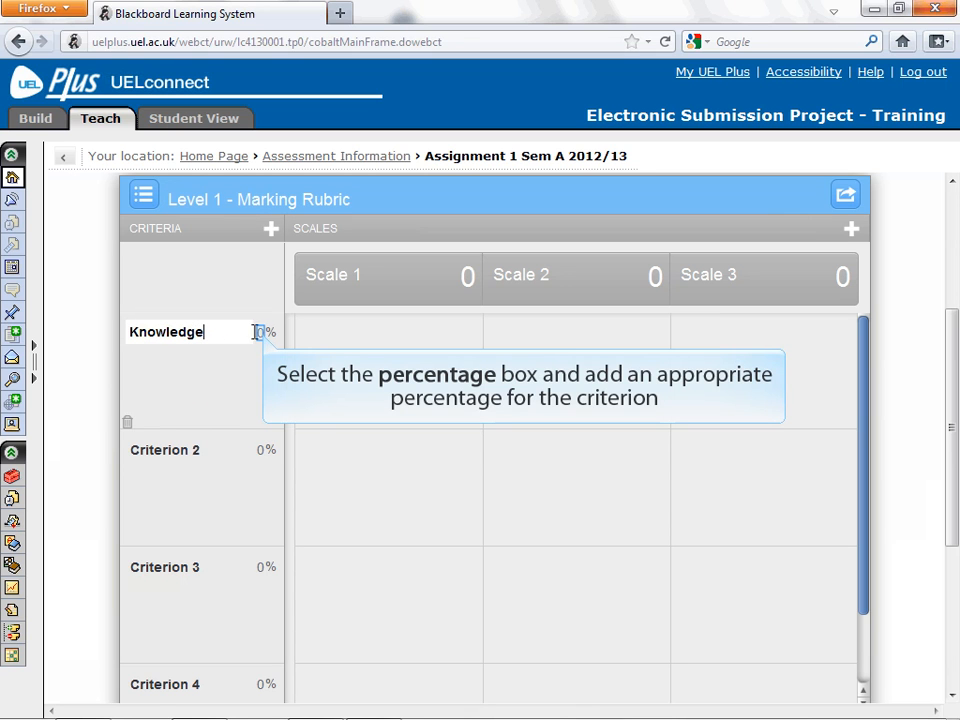
pyautogui.click(258, 332)
pyautogui.write('30')
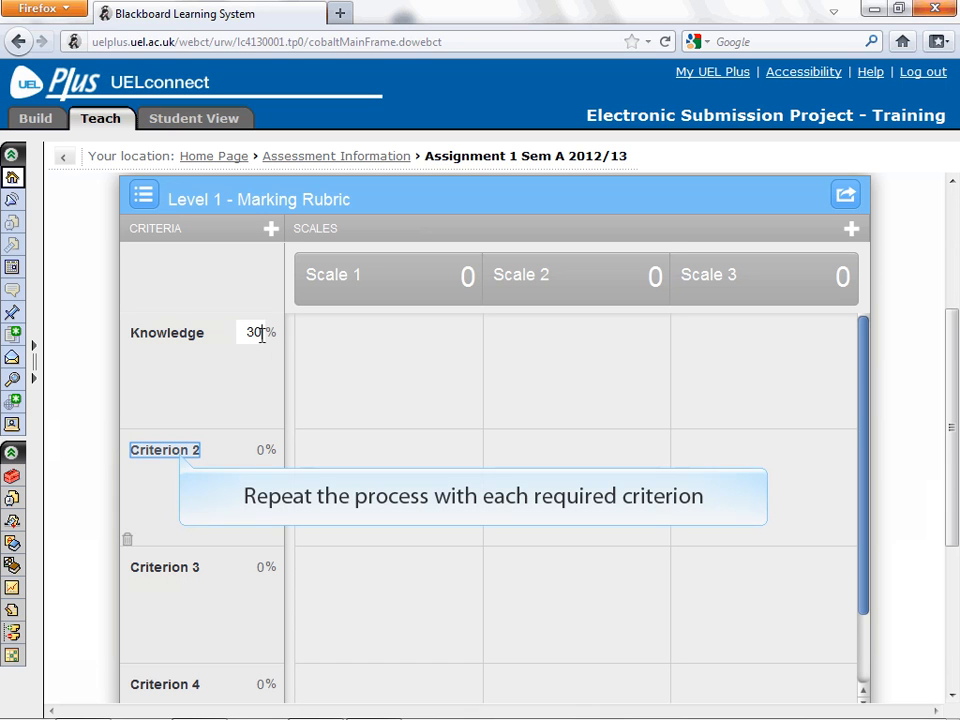
pyautogui.click(180, 450)
pyautogui.write('Understanding')
pyautogui.click(258, 449)
pyautogui.write('30')
pyautogui.press('Tab')
# Step: Name the third criterion Application at 30% and the fourth criterion Referencing at 10%
pyautogui.click(180, 566)
pyautogui.write('Application')
pyautogui.press('Tab')
pyautogui.write('30')
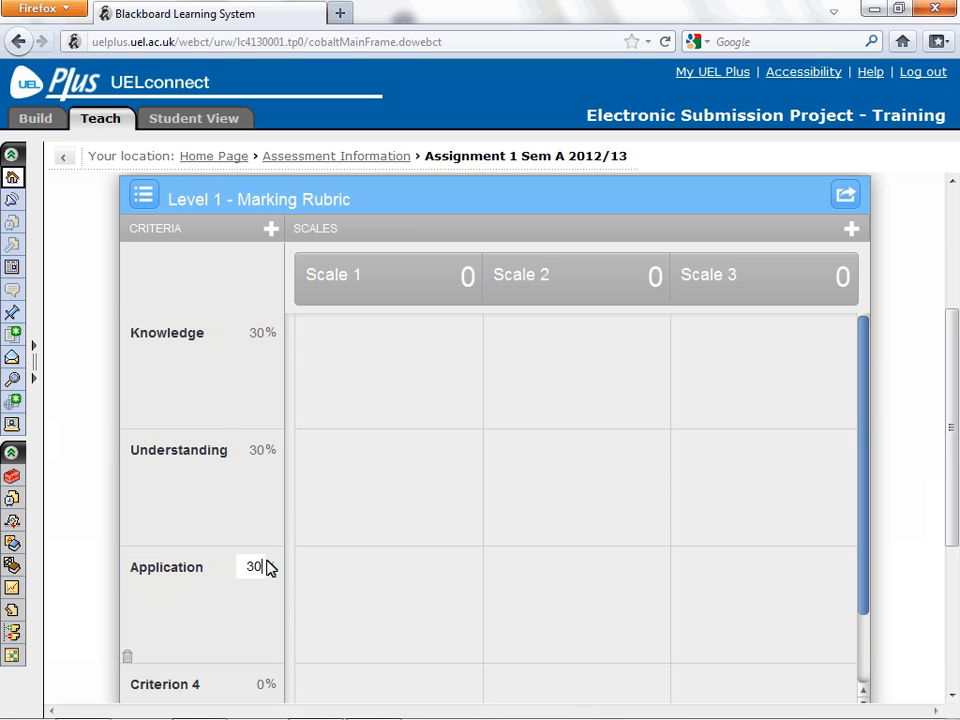
pyautogui.press('Tab')
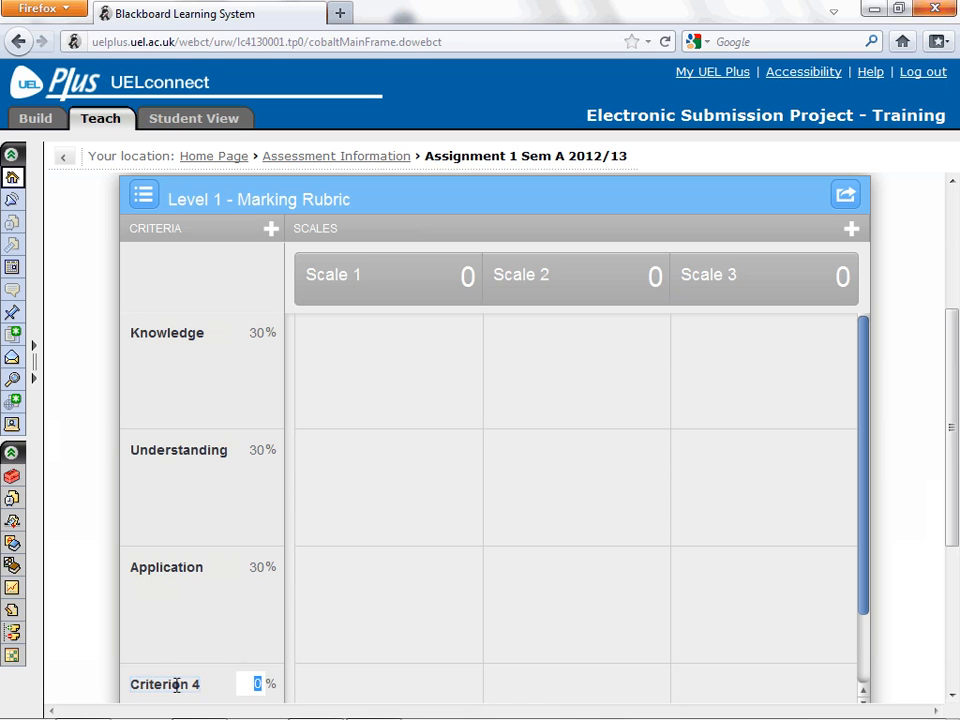
pyautogui.write('Referencing')
pyautogui.click(262, 684)
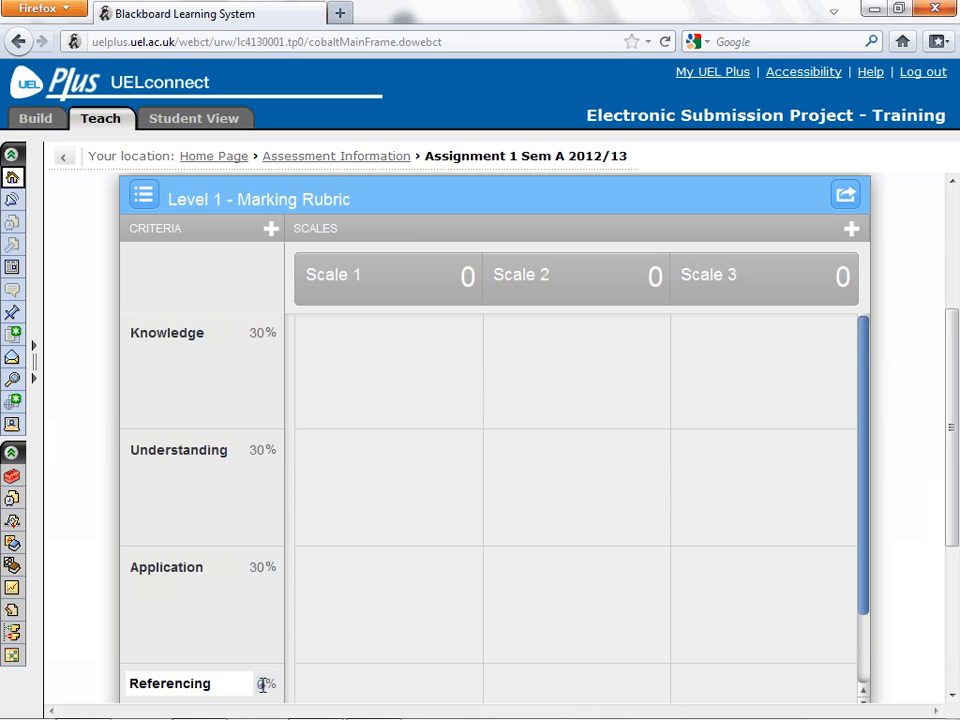
pyautogui.write('10')
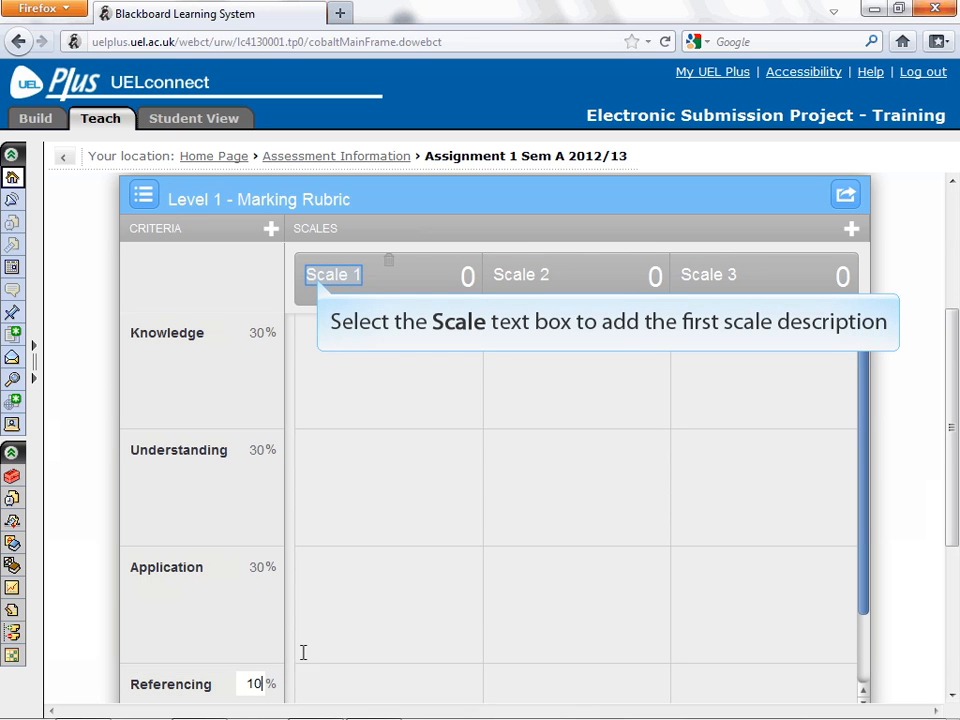
# Step: Name the first scale Poor with 1 point and the second scale Satisfactory with 2 points
pyautogui.click(333, 275)
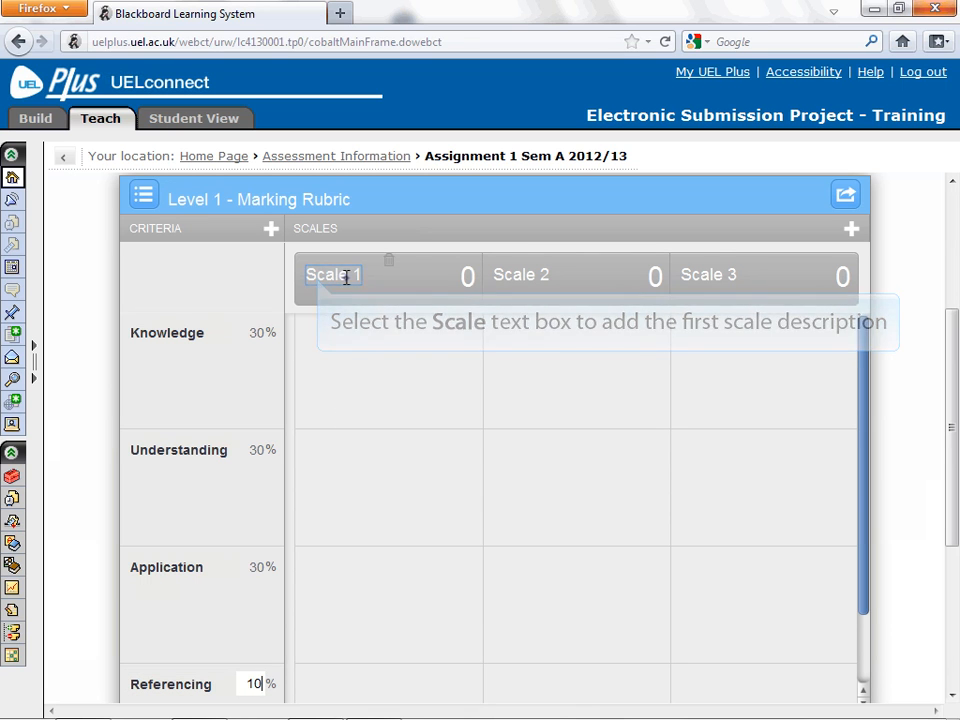
pyautogui.write('Poor')
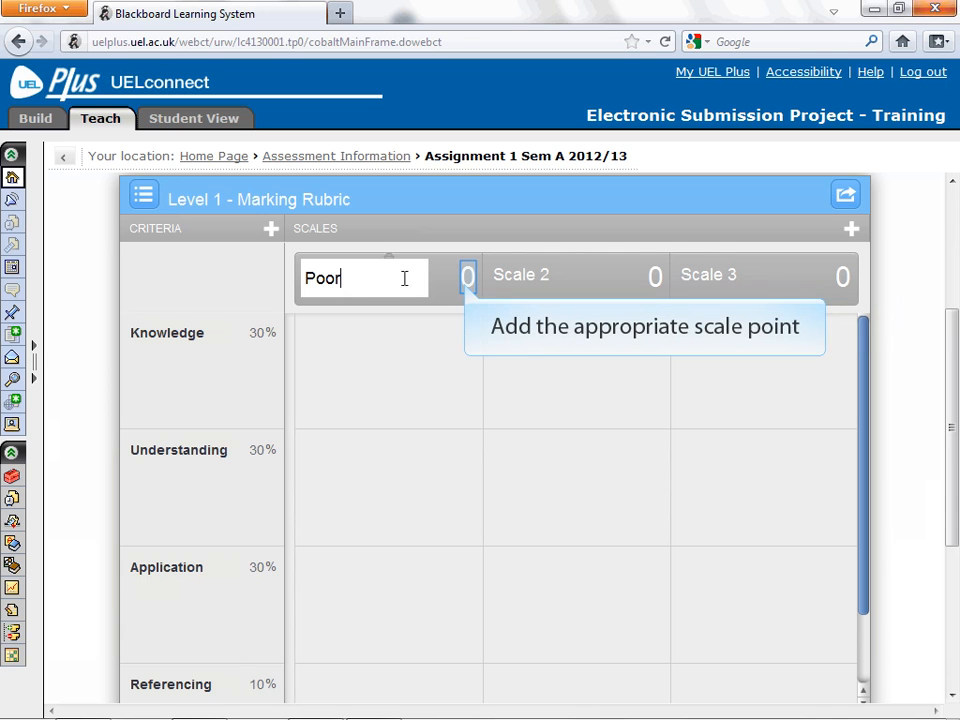
pyautogui.click(462, 278)
pyautogui.write('1')
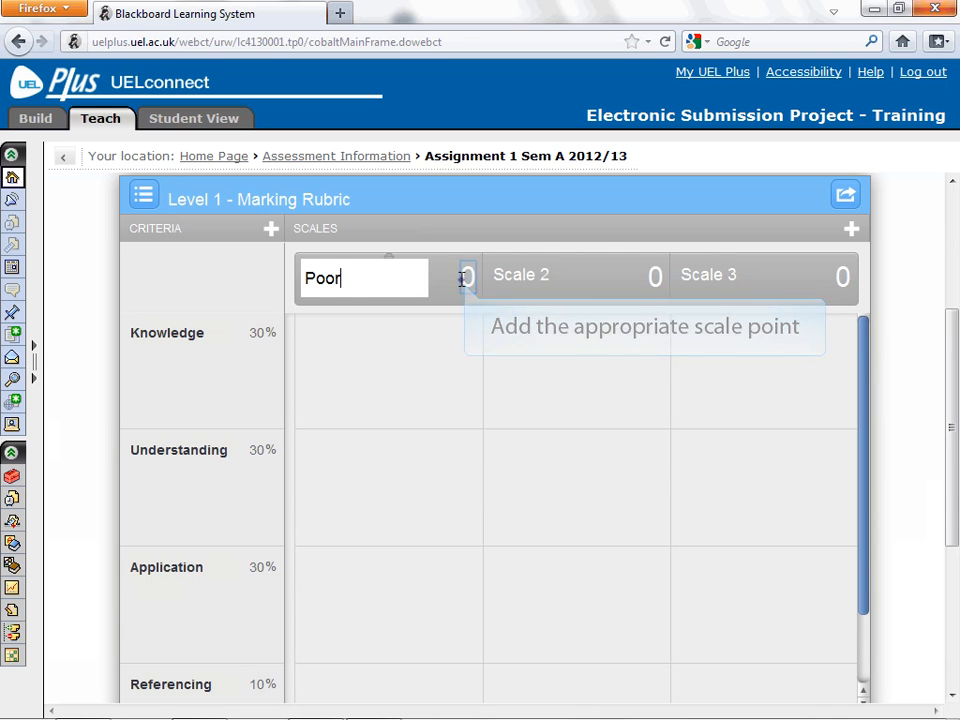
pyautogui.press('Tab')
pyautogui.write('Satisfactory')
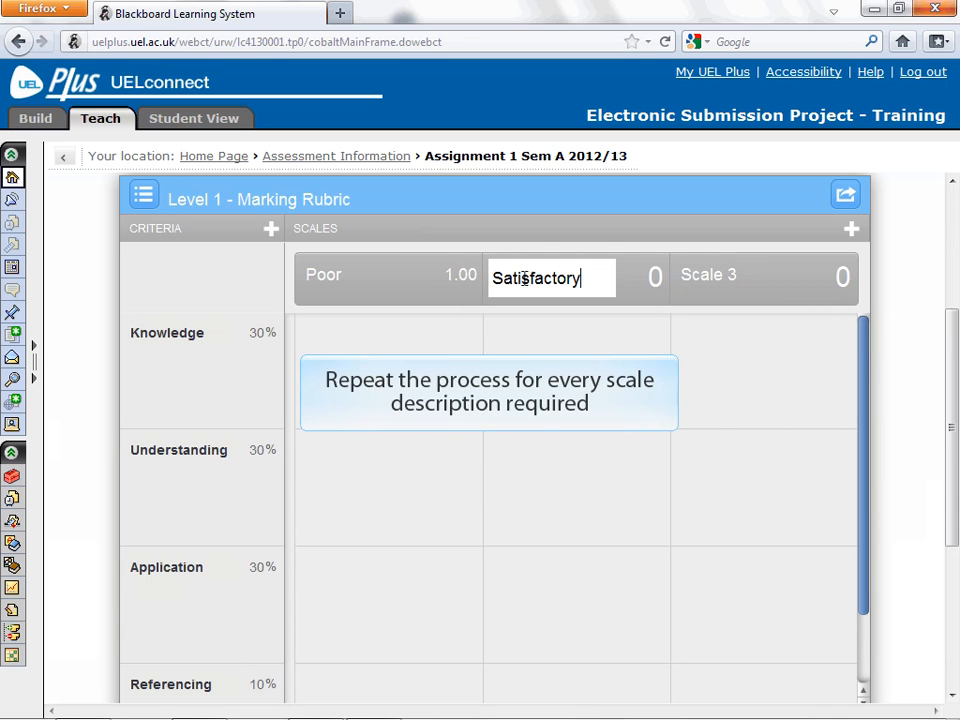
pyautogui.click(655, 278)
pyautogui.write('2')
# Step: Name the third scale Good with 3 points and add a fourth scale called Excellent with 4 points
pyautogui.click(716, 275)
pyautogui.write('Good')
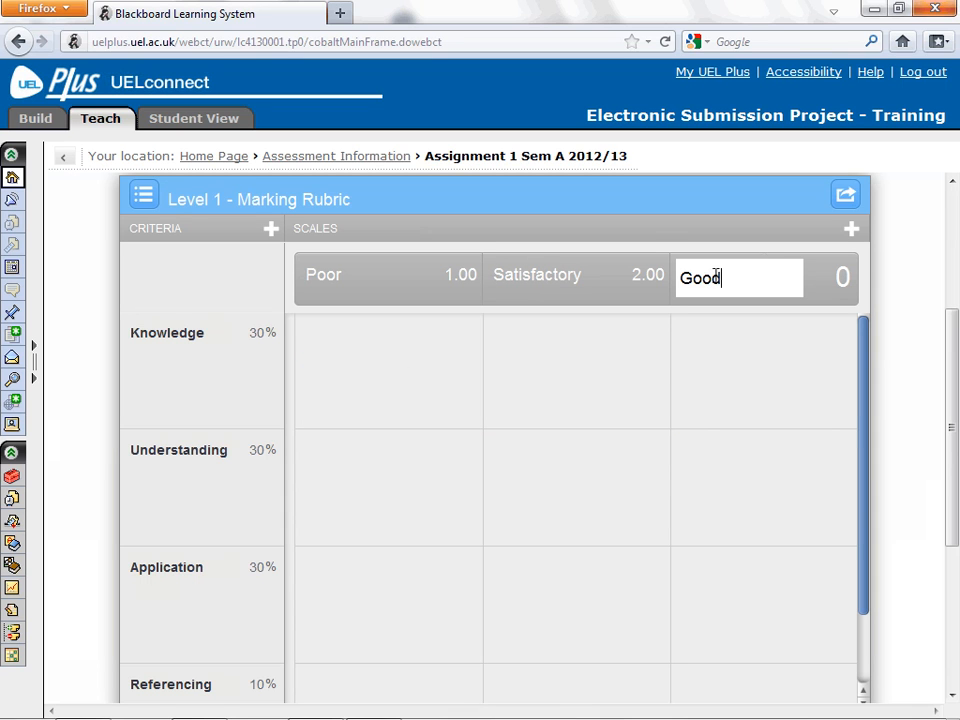
pyautogui.click(845, 278)
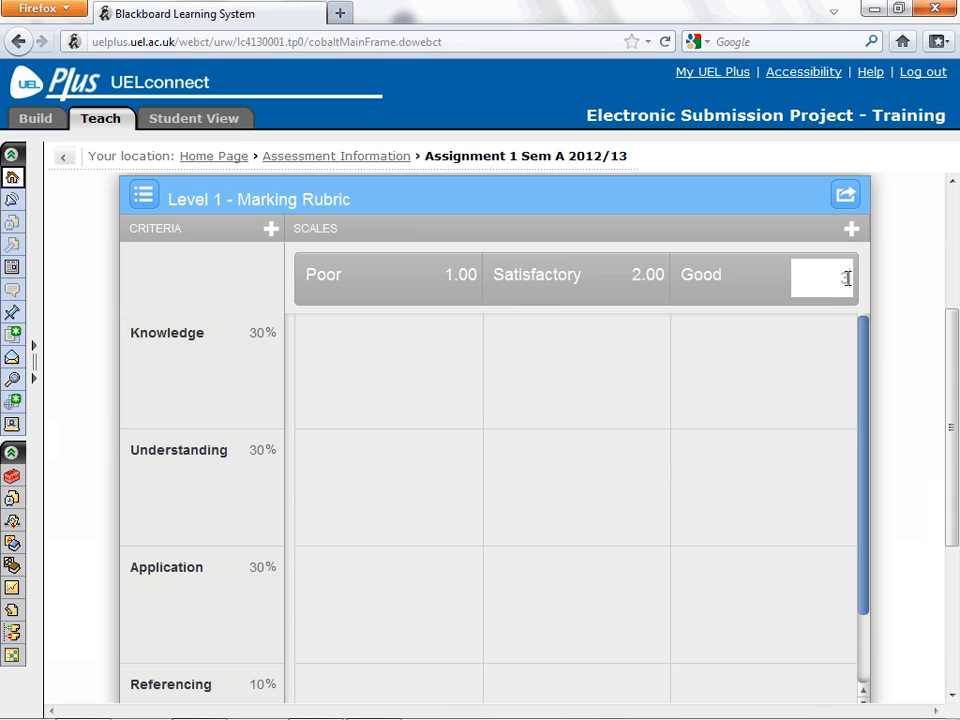
pyautogui.click(851, 229)
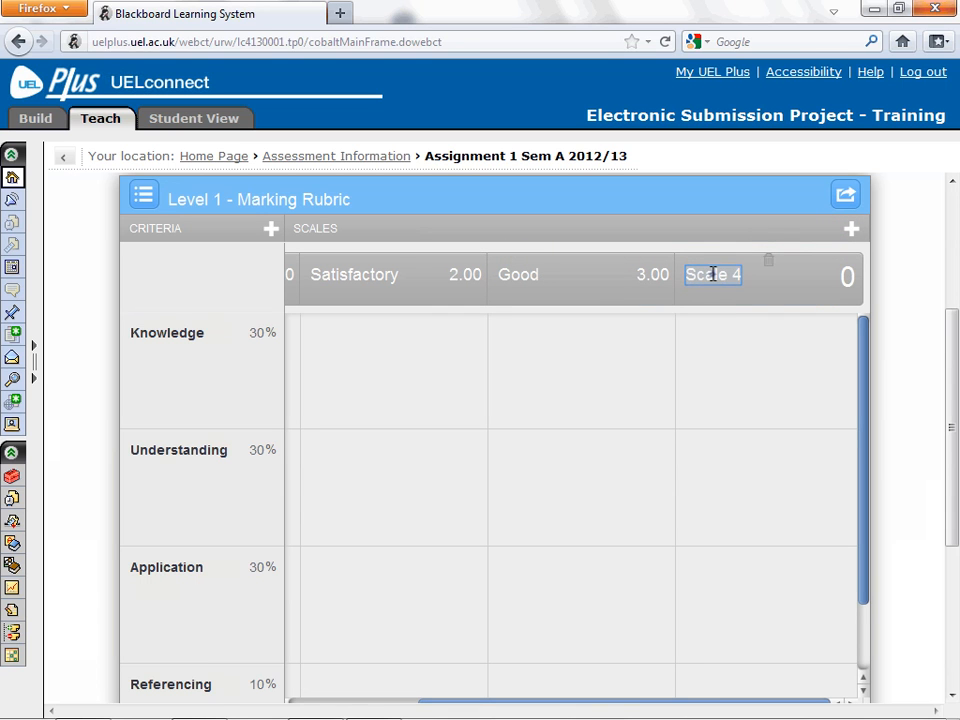
pyautogui.click(713, 274)
pyautogui.write('Excellent')
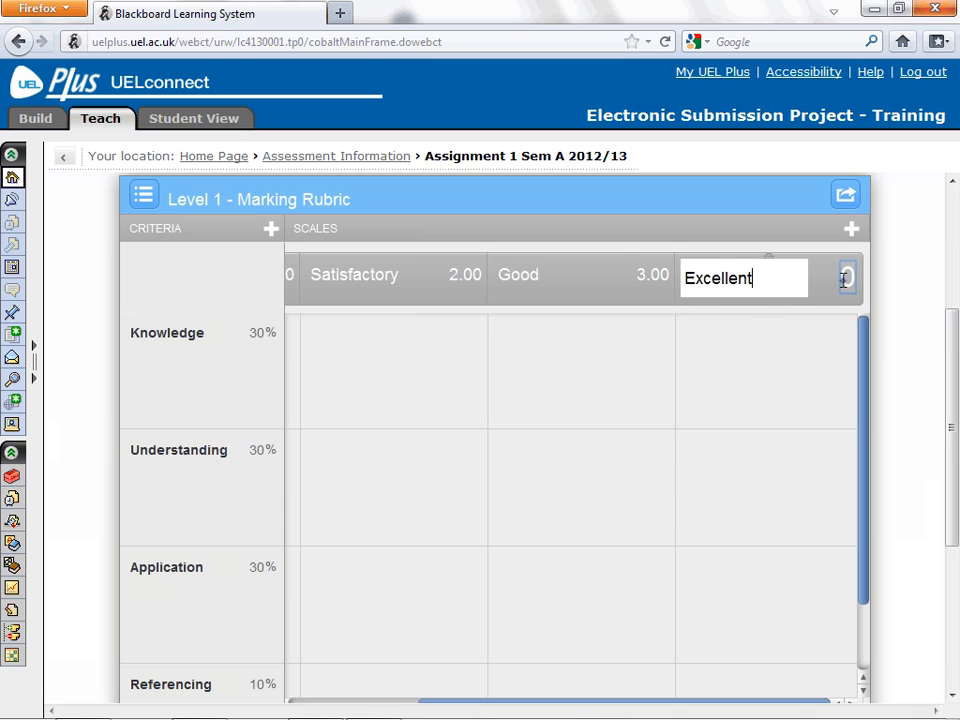
pyautogui.click(848, 282)
# Step: Describe the Knowledge criterion per scale: little or no knowledge for Poor, adequate for Satisfactory, confident familiarity for Good, extensive knowledge for Excellent
pyautogui.click(567, 702)
pyautogui.moveTo(567, 701); pyautogui.dragTo(326, 702)
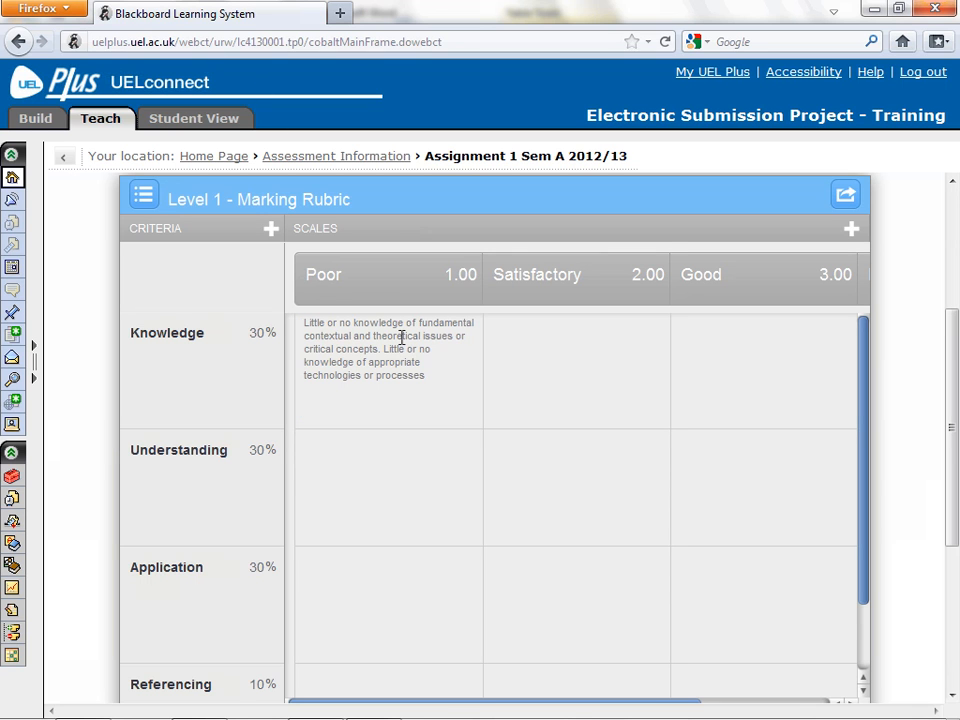
pyautogui.click(515, 351)
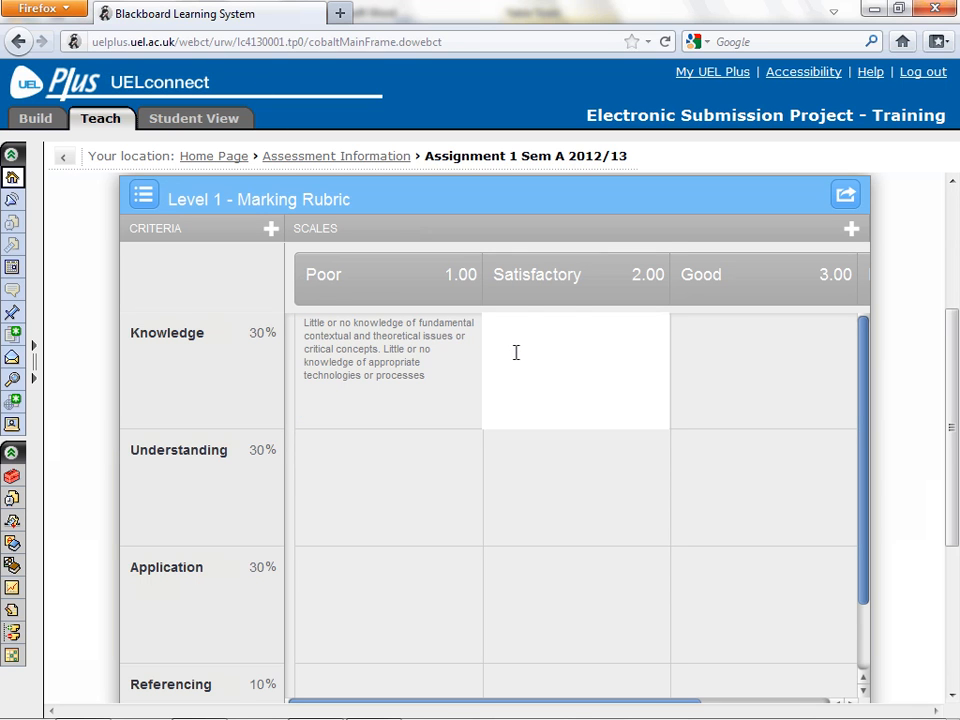
pyautogui.write('Adequate knowledge of fundamental contextual and theoretical issues and critical concepts. Adequate knowledge of appropriate technologies and processes')
pyautogui.click(730, 358)
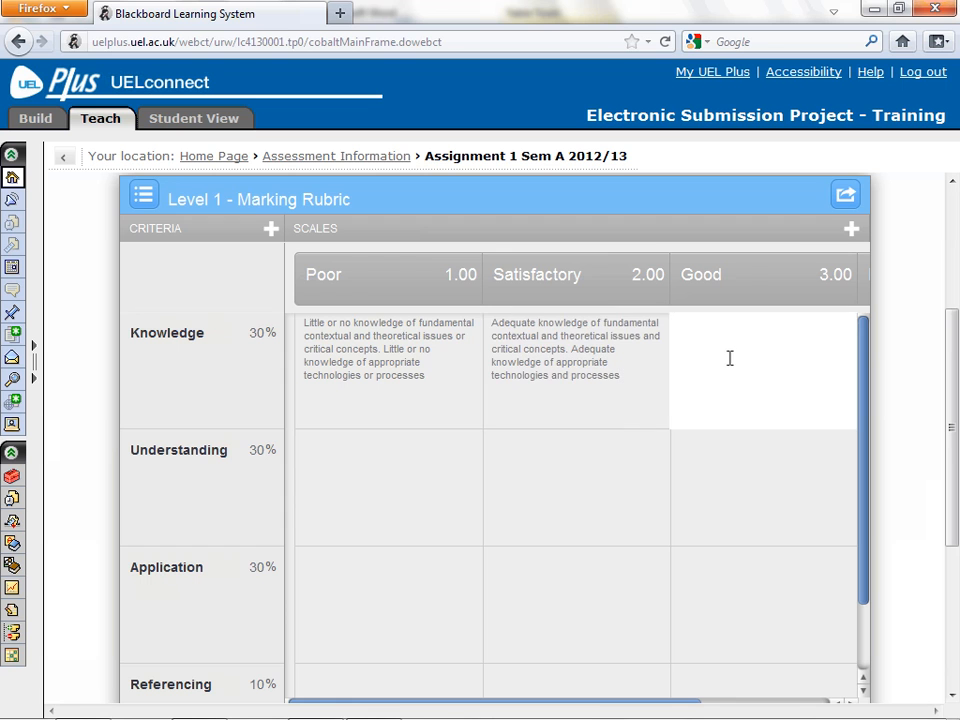
pyautogui.write('Confident familiarity with fundamental contextual and theoretical issues and critical concepts. Thorough knowledge of appropriate technologies and processes.')
pyautogui.press('Tab')
pyautogui.write('Extensive knowledge of fundamental contextual and theoretical issues and critical concepts and a widening appreciation of historical and contemporary practices. In depth and broadening knowledge of appropriate technologies and processes.')
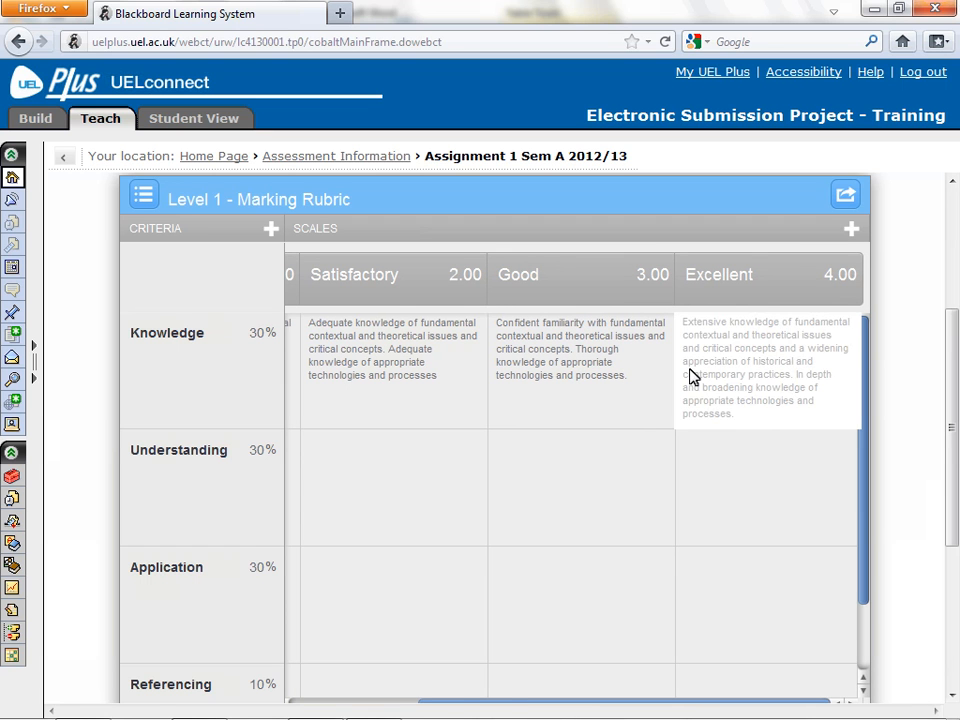
pyautogui.moveTo(456, 700); pyautogui.dragTo(225, 700)
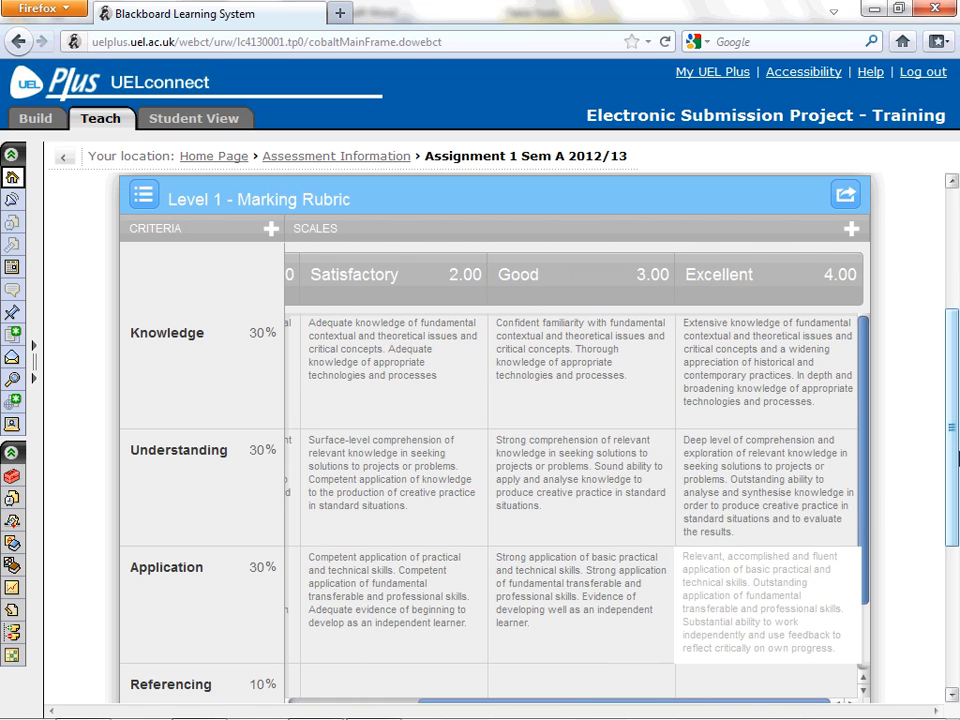
pyautogui.moveTo(952, 463); pyautogui.dragTo(956, 497)
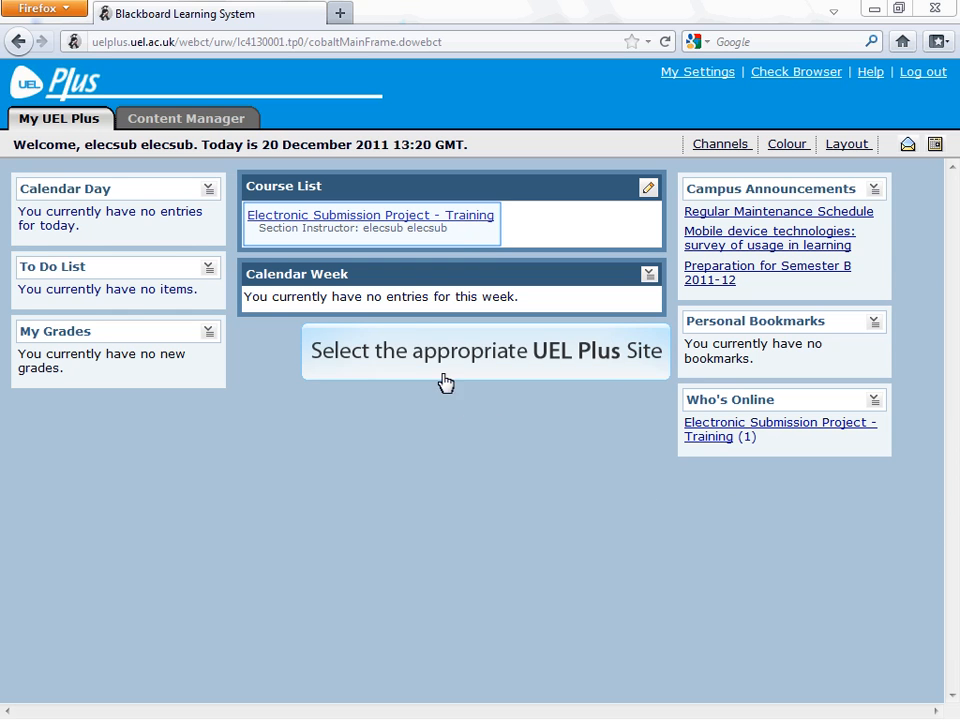
# Step: From the Electronic Submission Project - Training course, open the test2 submission of Assignment 1 Sem A 2012/13 in GradeMark
pyautogui.click(388, 217)
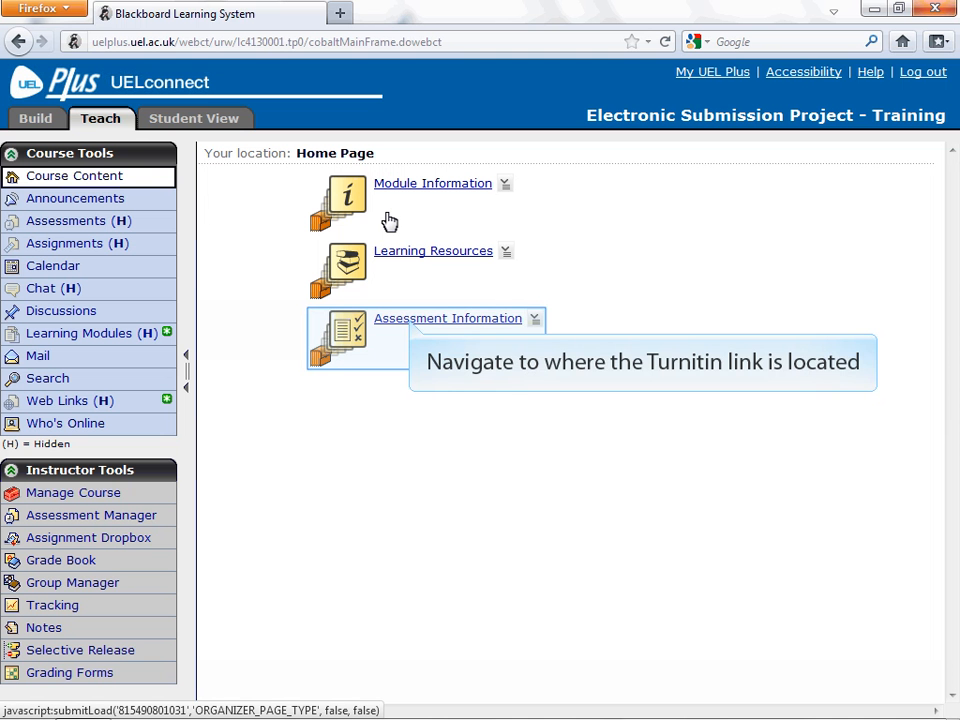
pyautogui.click(411, 320)
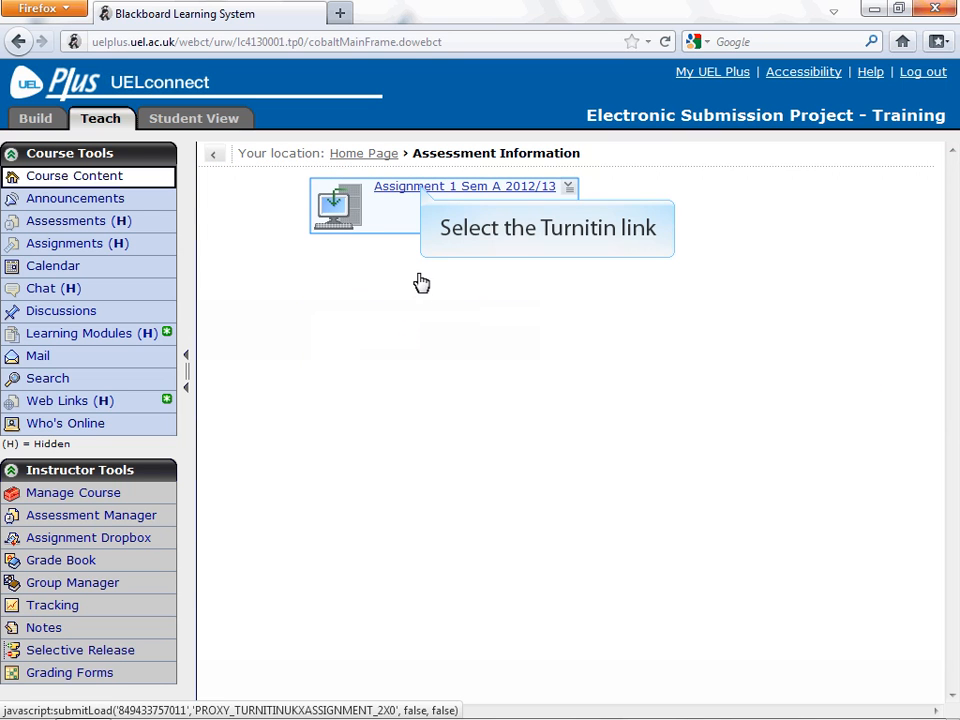
pyautogui.click(422, 189)
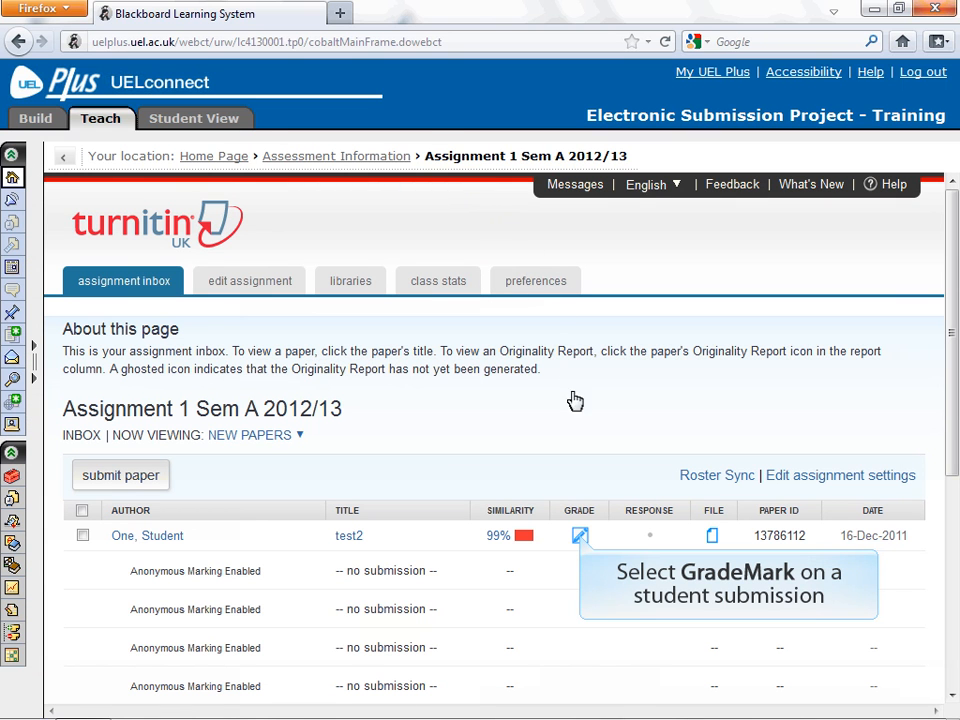
pyautogui.click(580, 536)
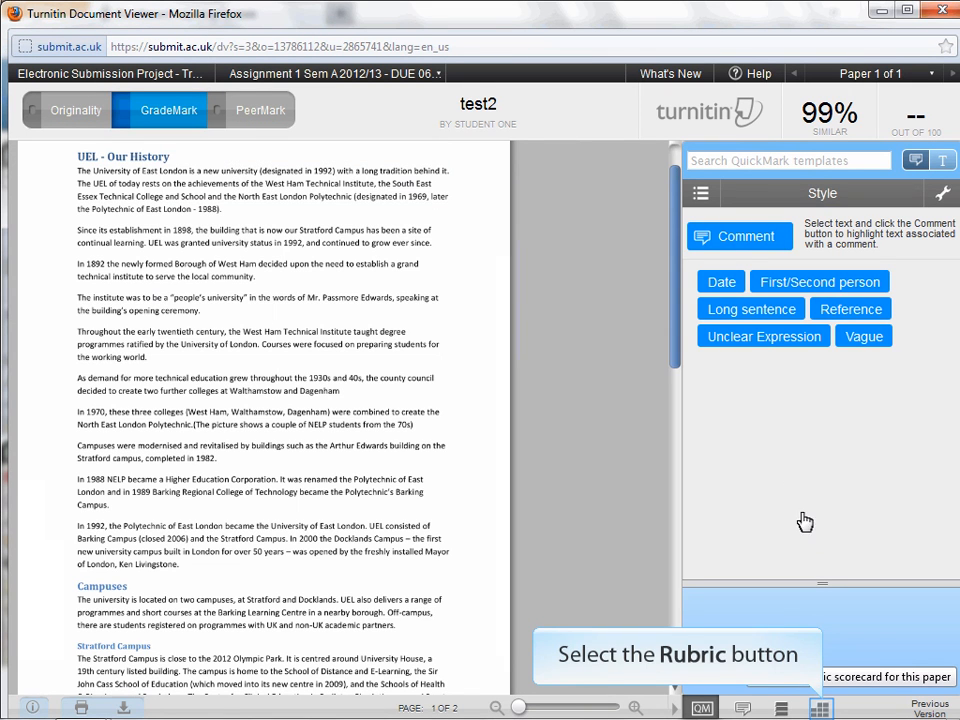
# Step: Open the Rubric Manager from the submission's rubric view and select the "Level 1 - Marking Rubric" rubric
pyautogui.click(820, 708)
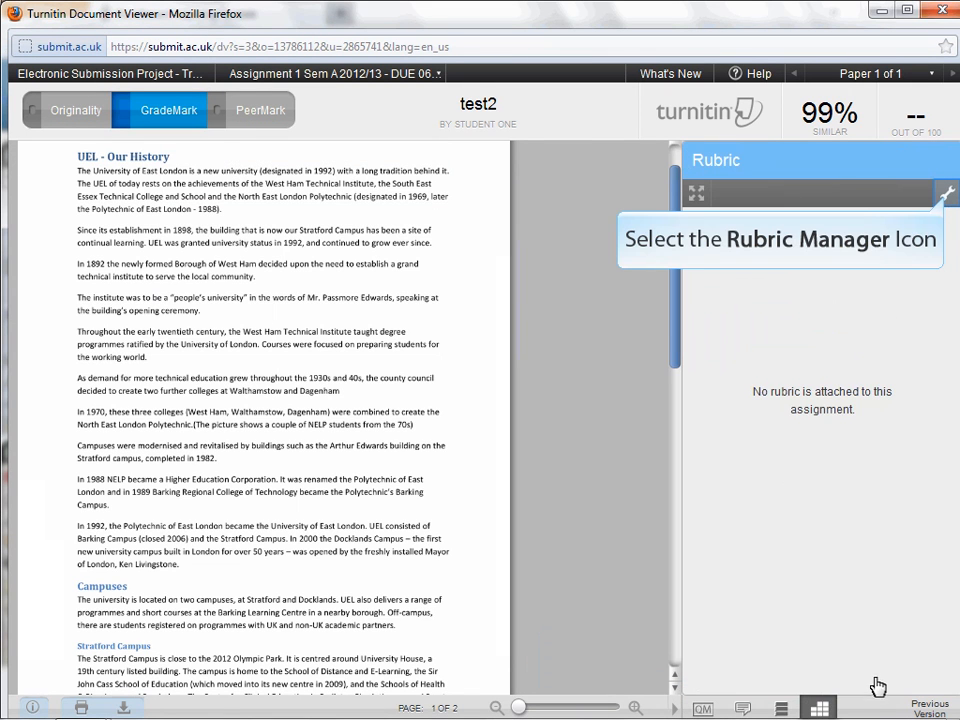
pyautogui.click(947, 191)
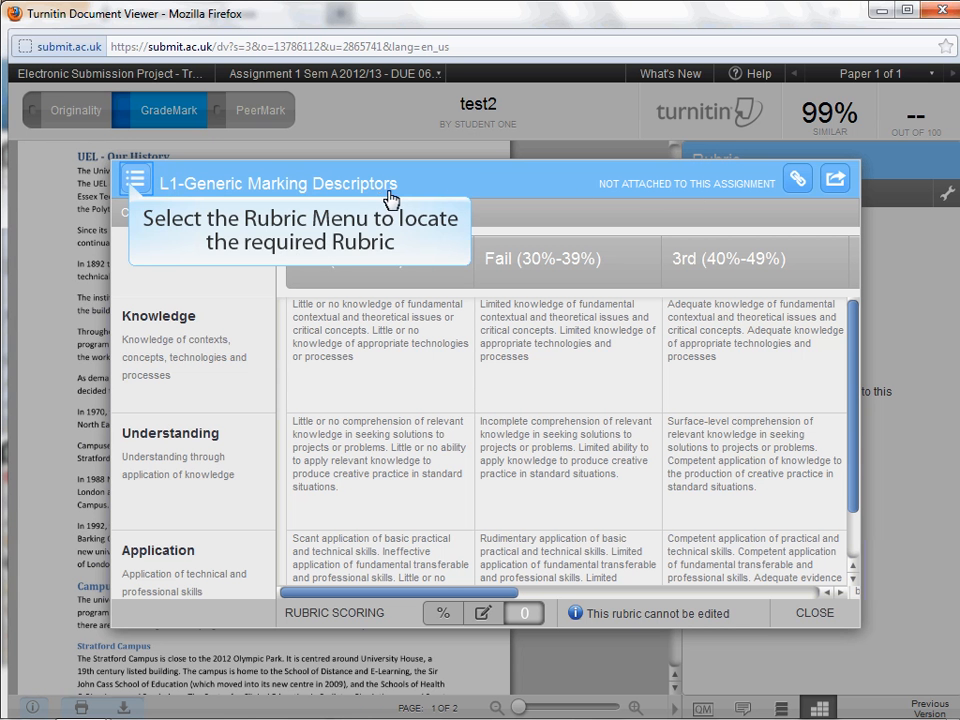
pyautogui.click(134, 186)
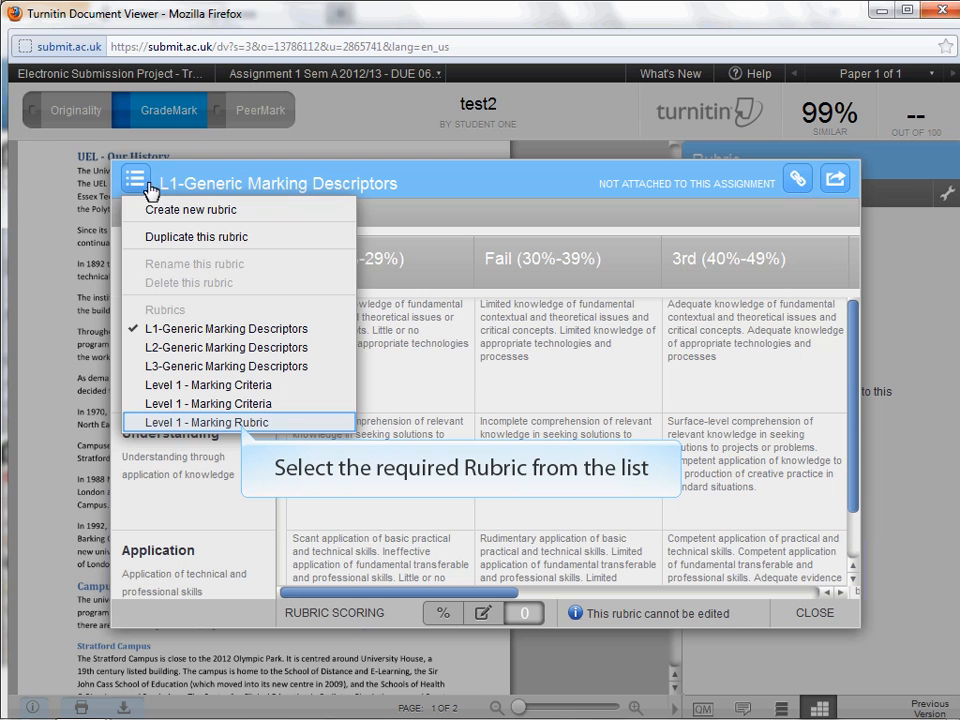
pyautogui.click(241, 424)
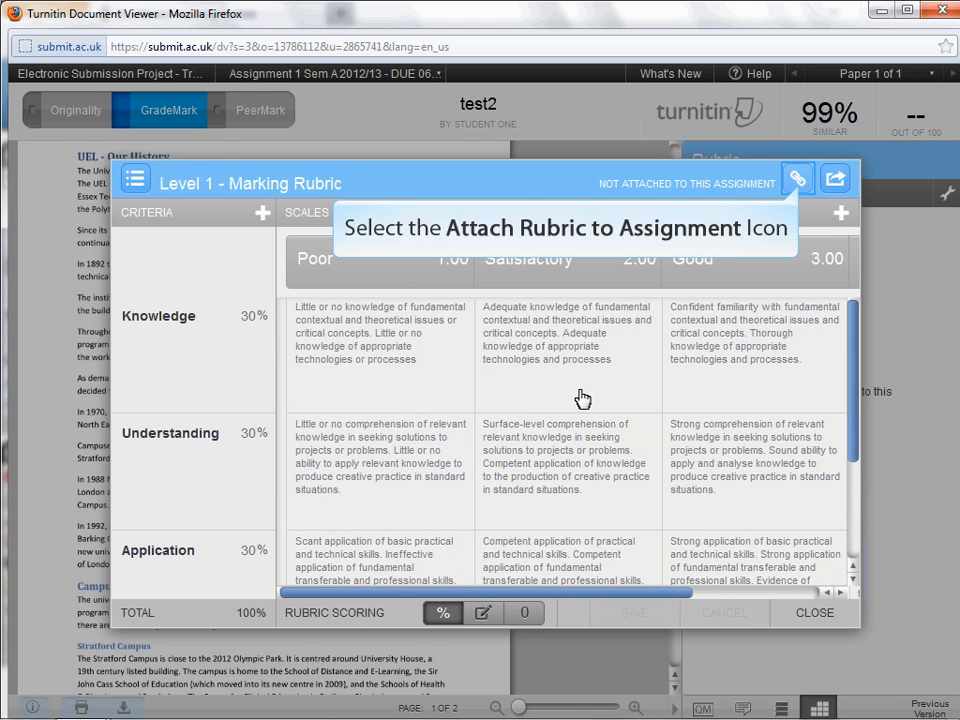
# Step: Attach the Level 1 - Marking Rubric to Assignment 1 Sem A 2012/13 and close the Rubric Manager
pyautogui.click(797, 182)
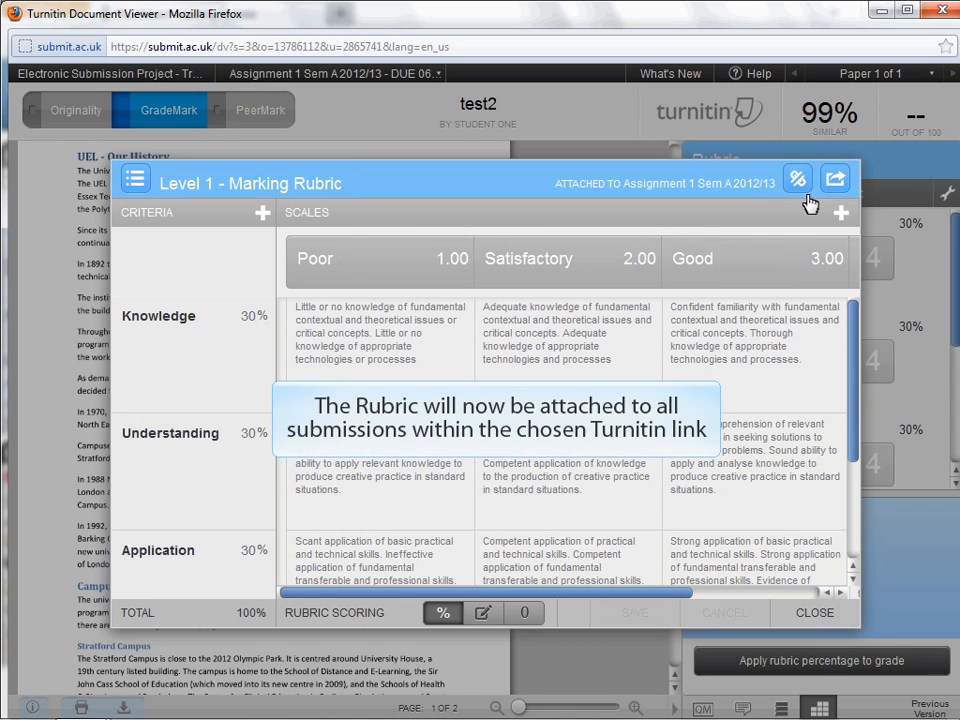
pyautogui.click(814, 613)
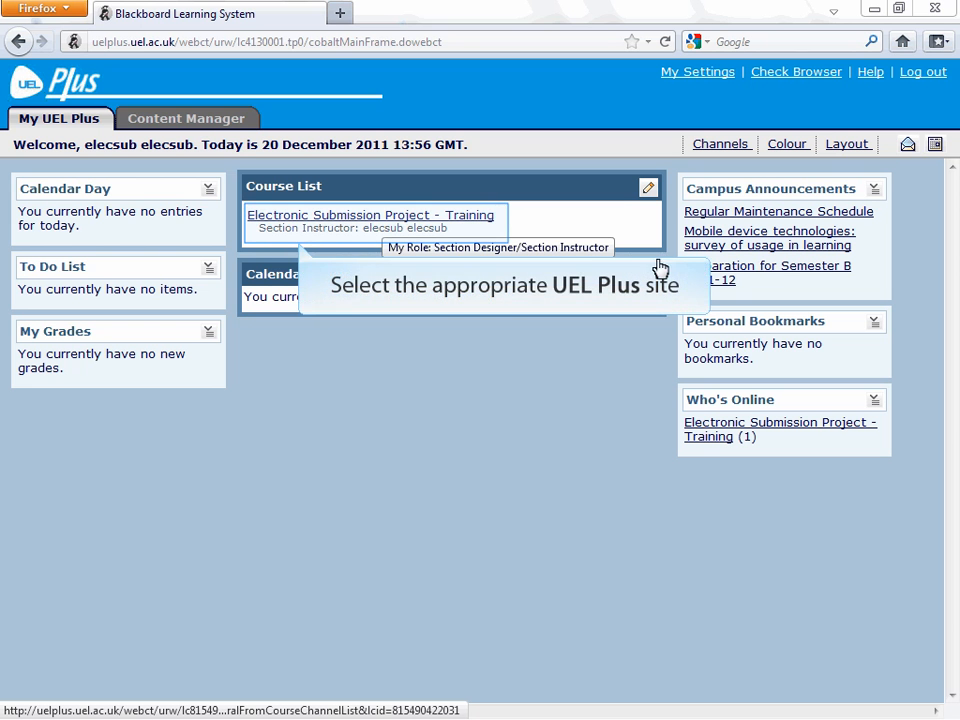
# Step: From the Electronic Submission Project - Training course, open Assignment 1's test2 submission in GradeMark and show its rubric scorecard
pyautogui.click(386, 218)
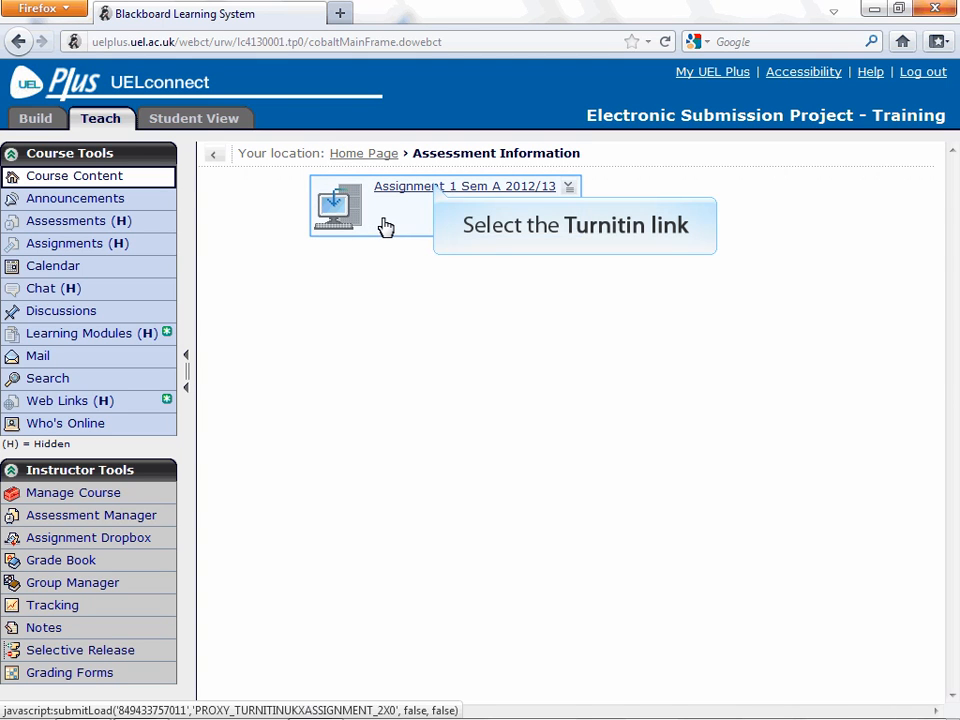
pyautogui.click(434, 187)
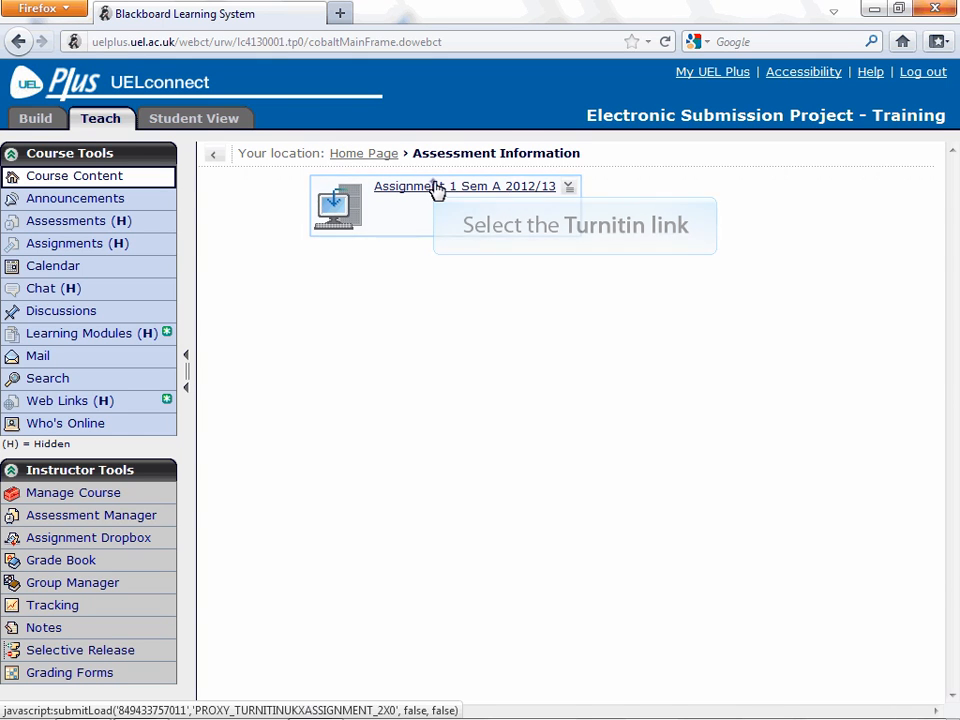
pyautogui.moveTo(952, 328); pyautogui.dragTo(953, 452)
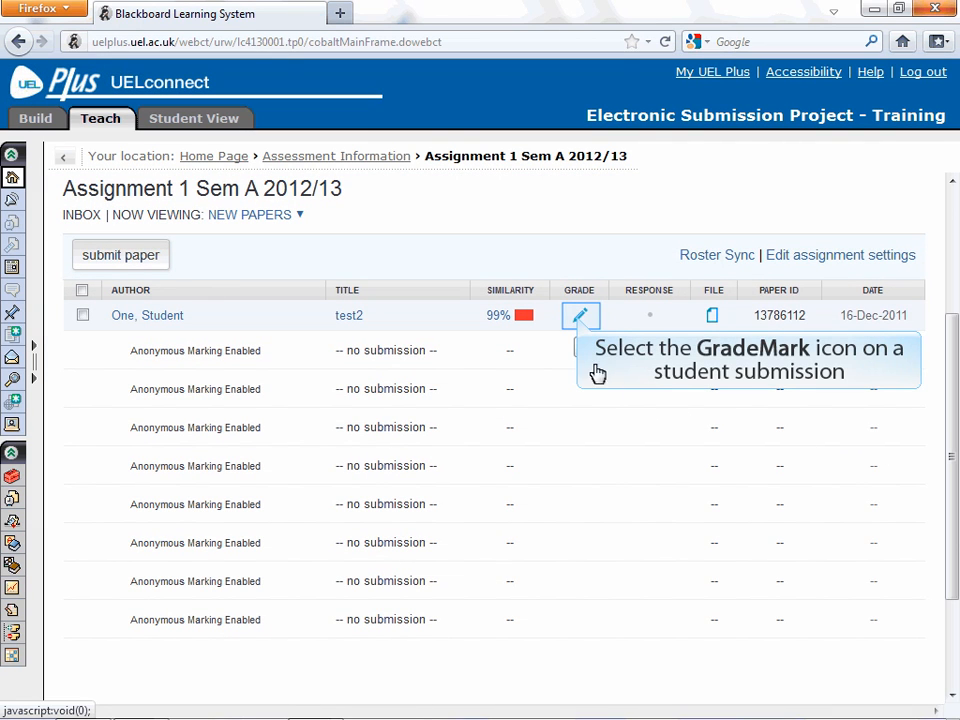
pyautogui.click(580, 318)
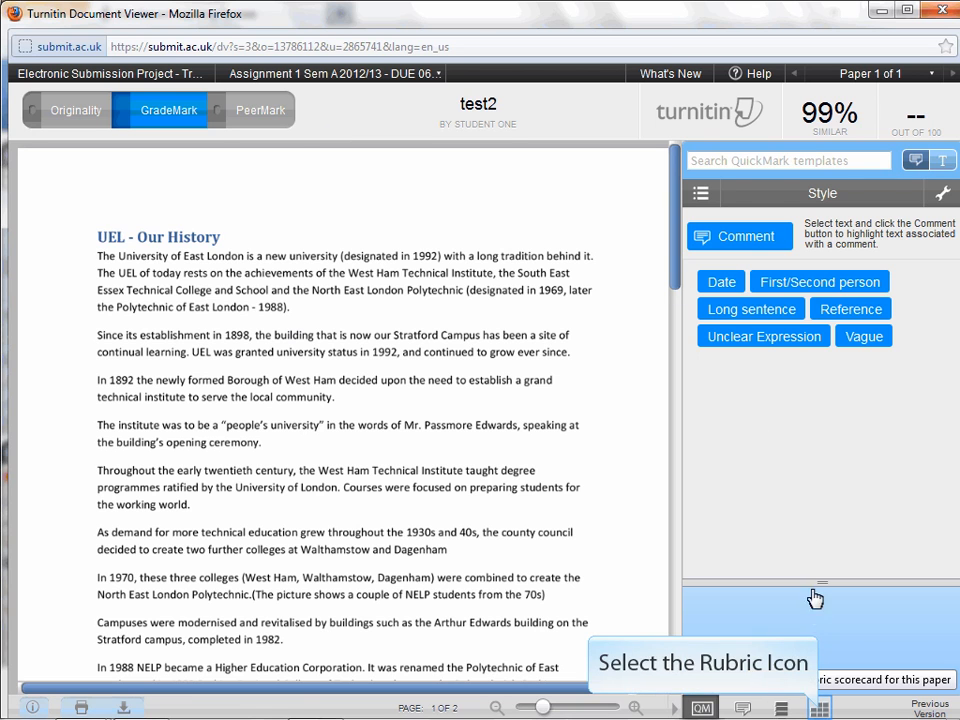
pyautogui.click(820, 709)
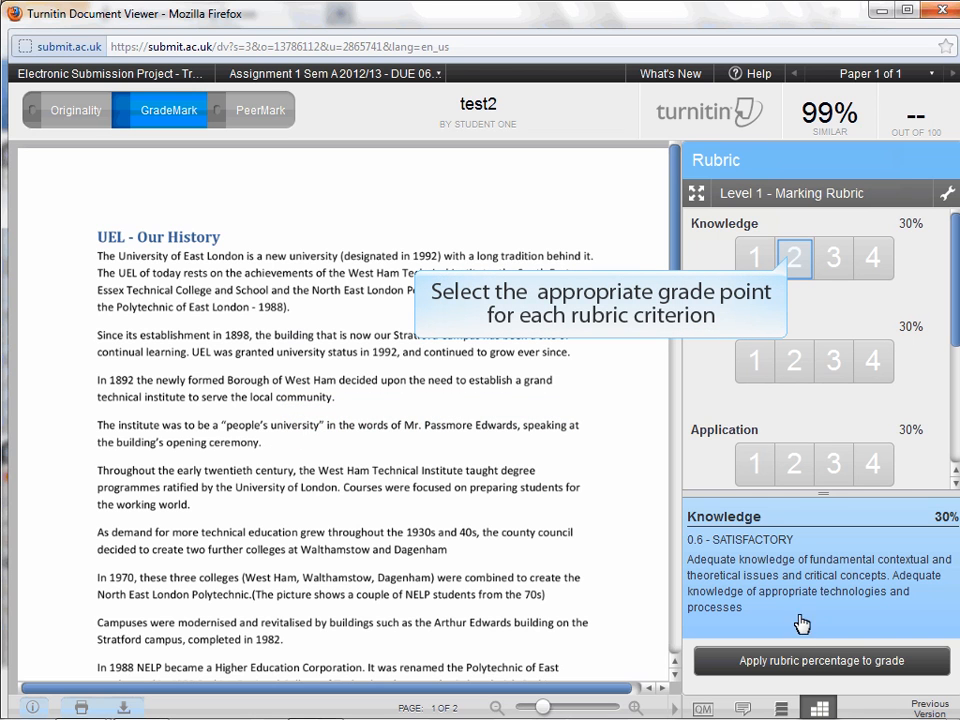
# Step: Score test2 with Knowledge 2, Understanding 3, Application 2 and Referencing 4, and apply the rubric percentage to the grade
pyautogui.click(793, 260)
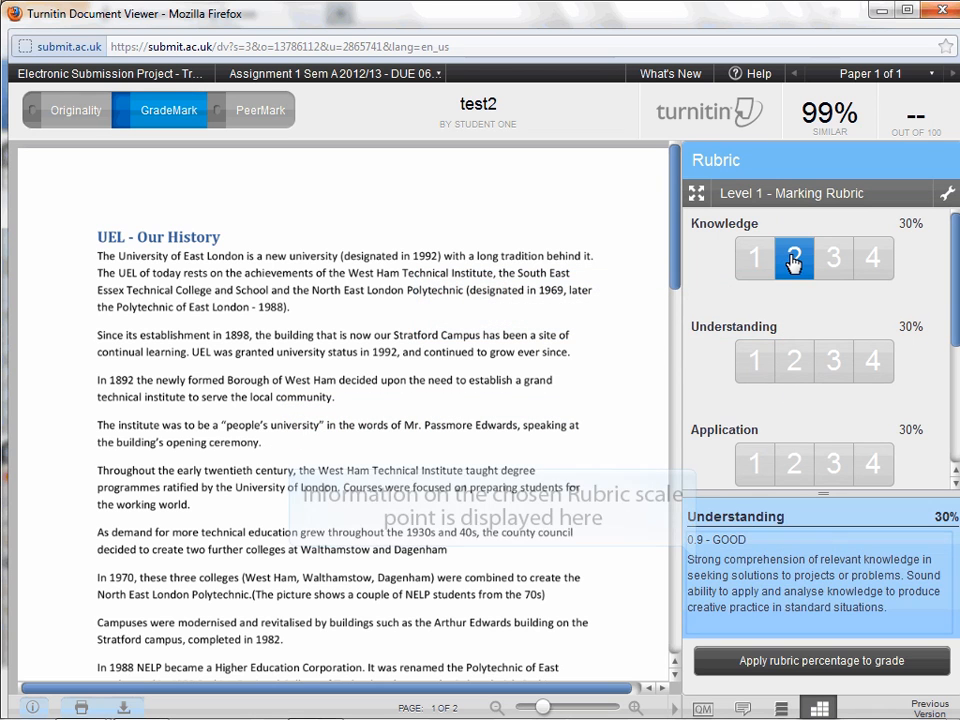
pyautogui.click(838, 364)
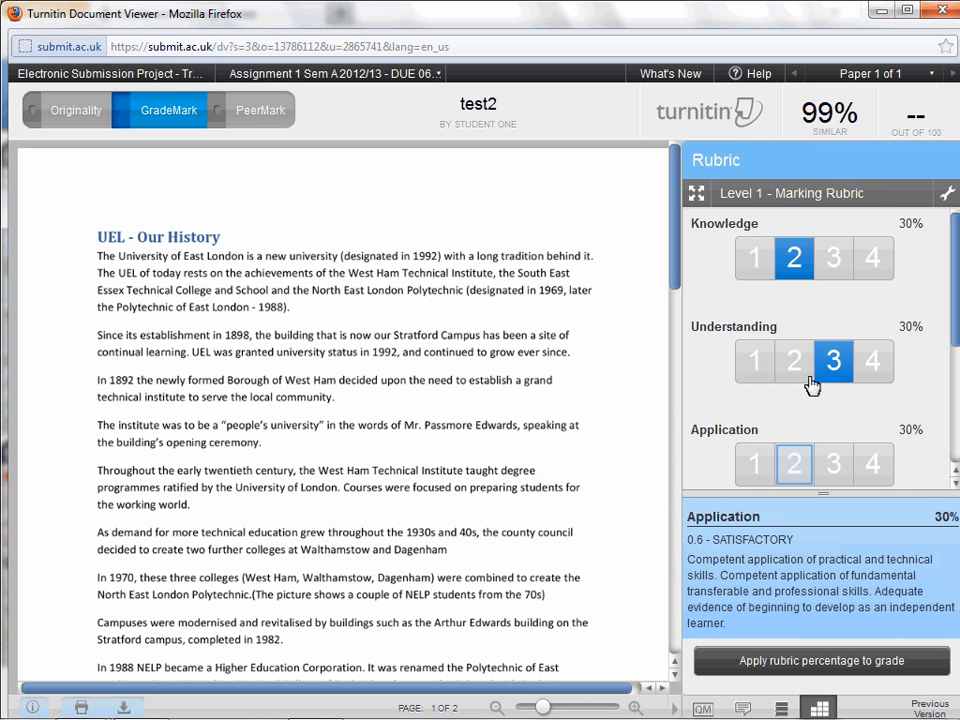
pyautogui.click(797, 467)
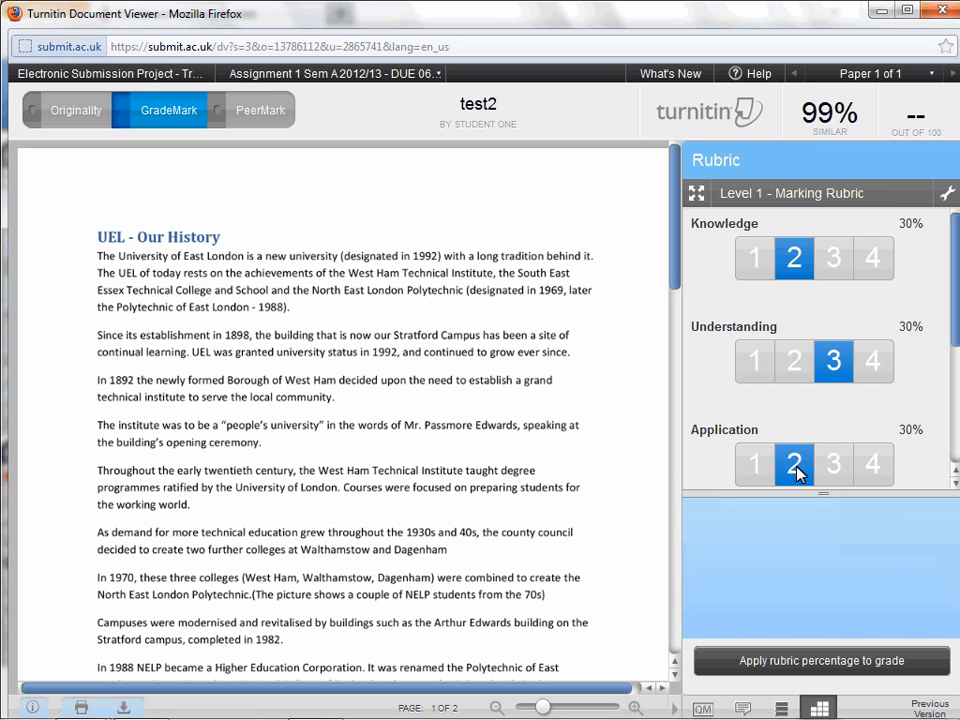
pyautogui.moveTo(957, 321); pyautogui.dragTo(957, 406)
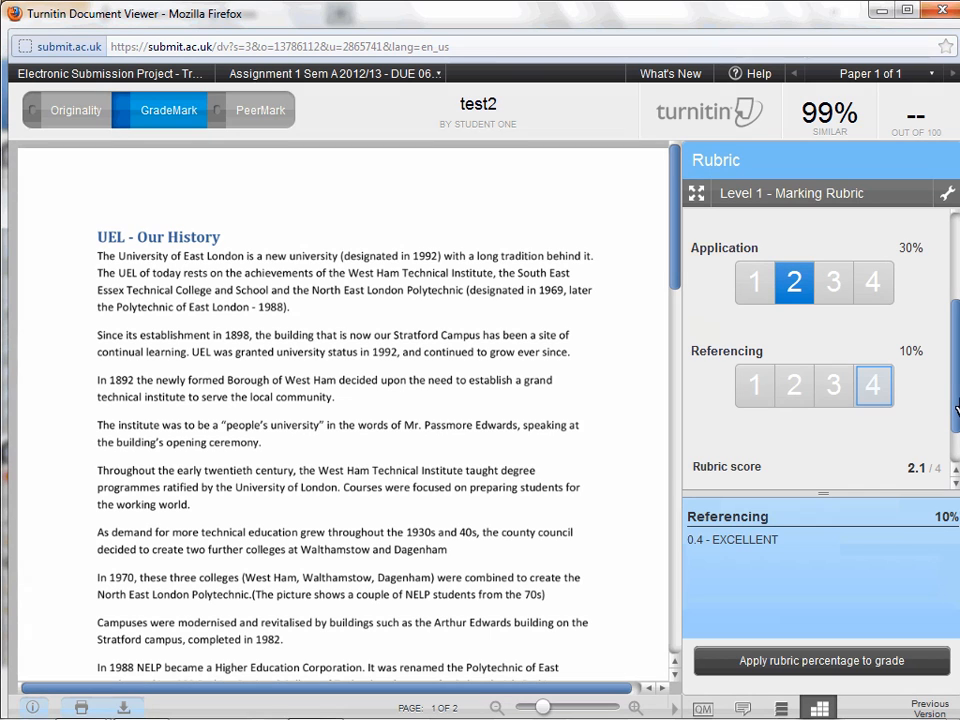
pyautogui.click(876, 389)
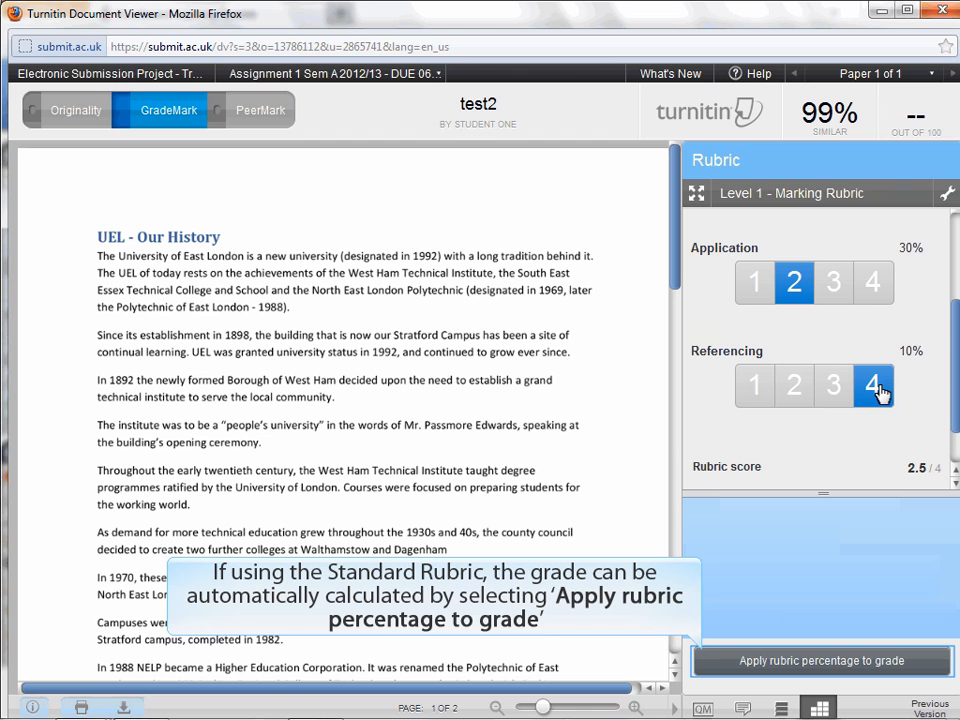
pyautogui.click(813, 660)
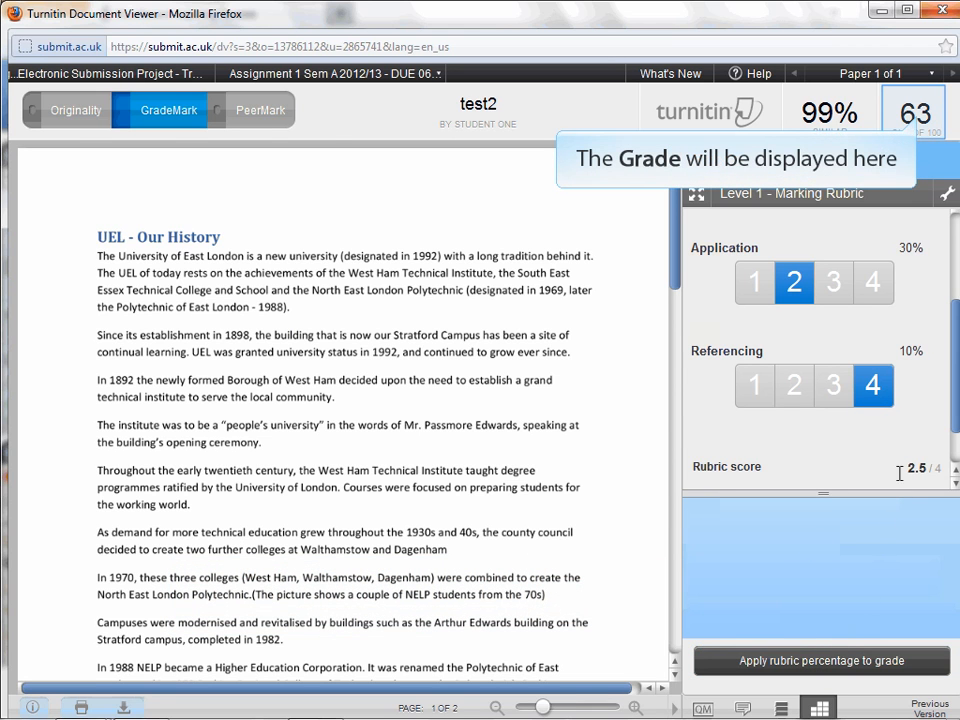
pyautogui.click(917, 113)
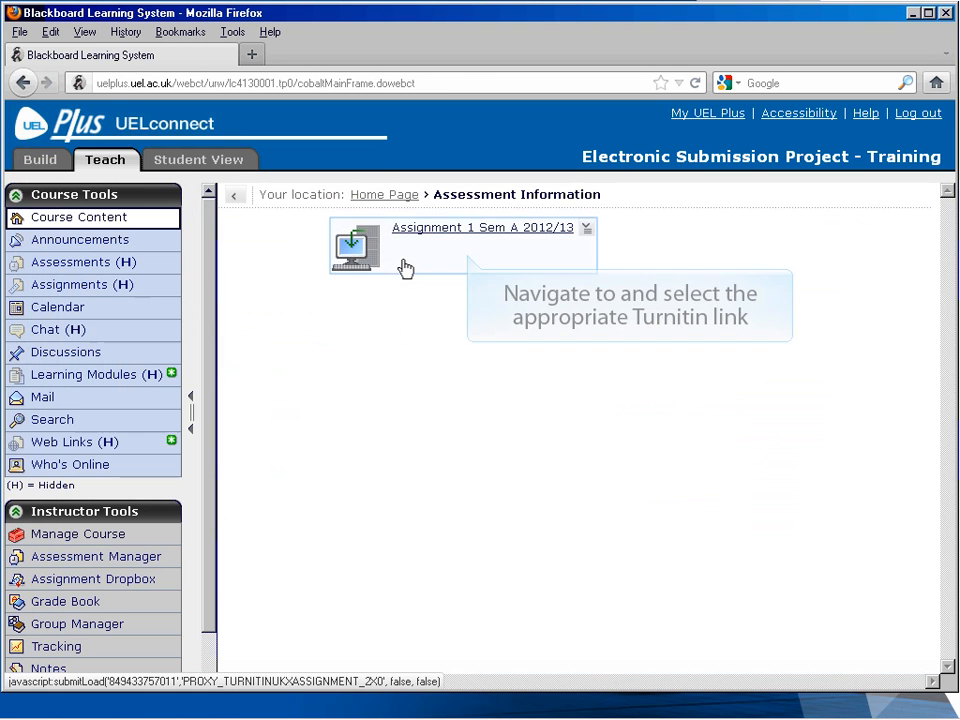
# Step: Open the "assignment 1" submission in GradeMark from the Assignment 1 Sem A 2012/13 inbox
pyautogui.click(467, 232)
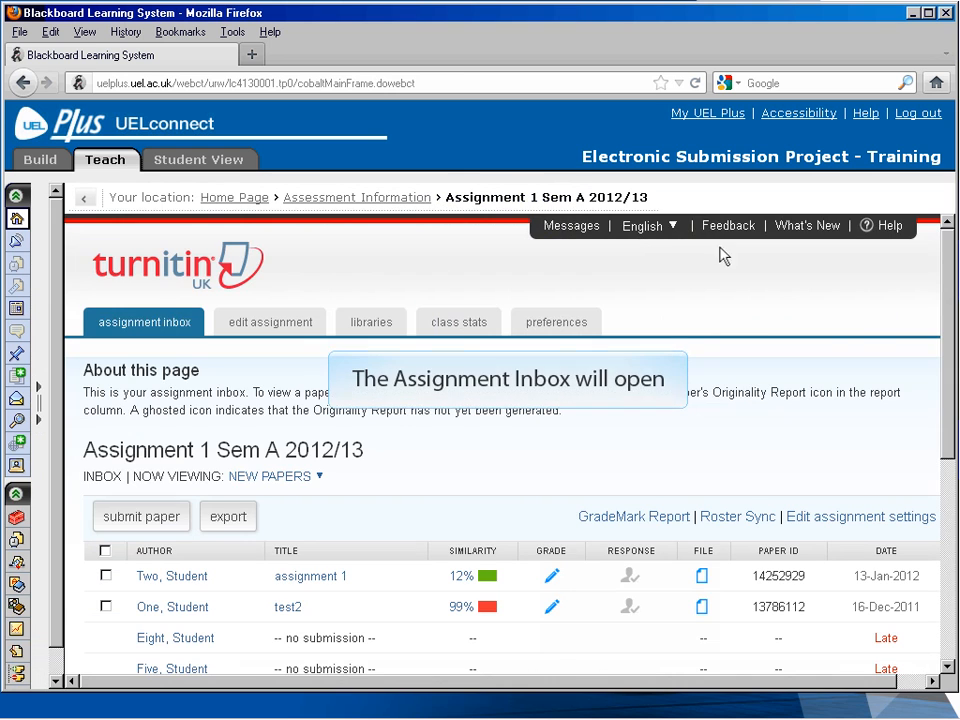
pyautogui.moveTo(952, 410); pyautogui.dragTo(953, 528)
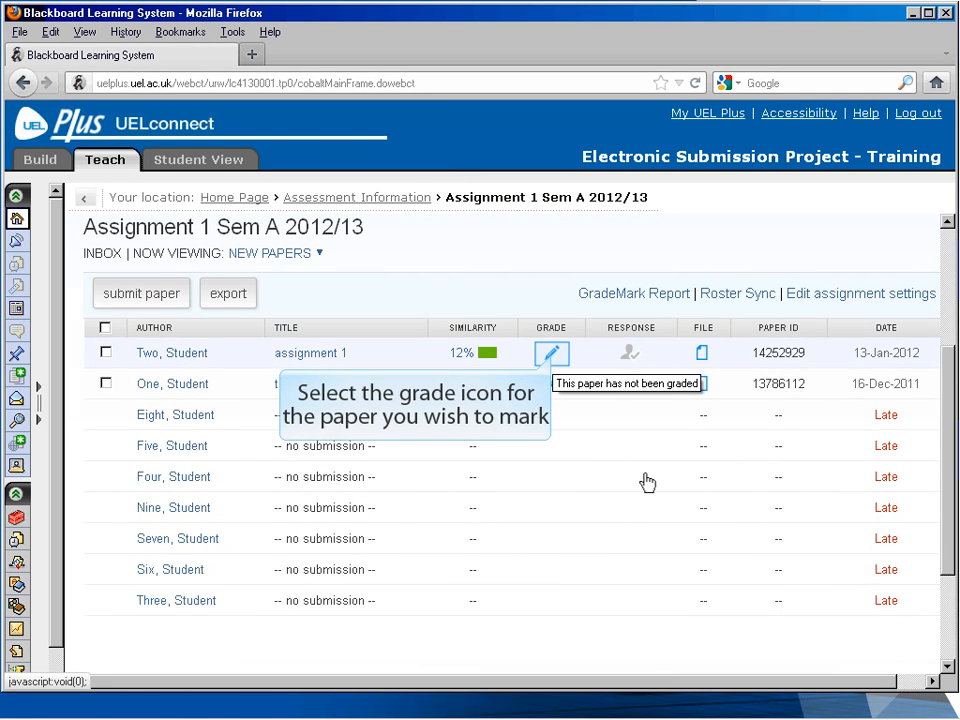
pyautogui.click(551, 355)
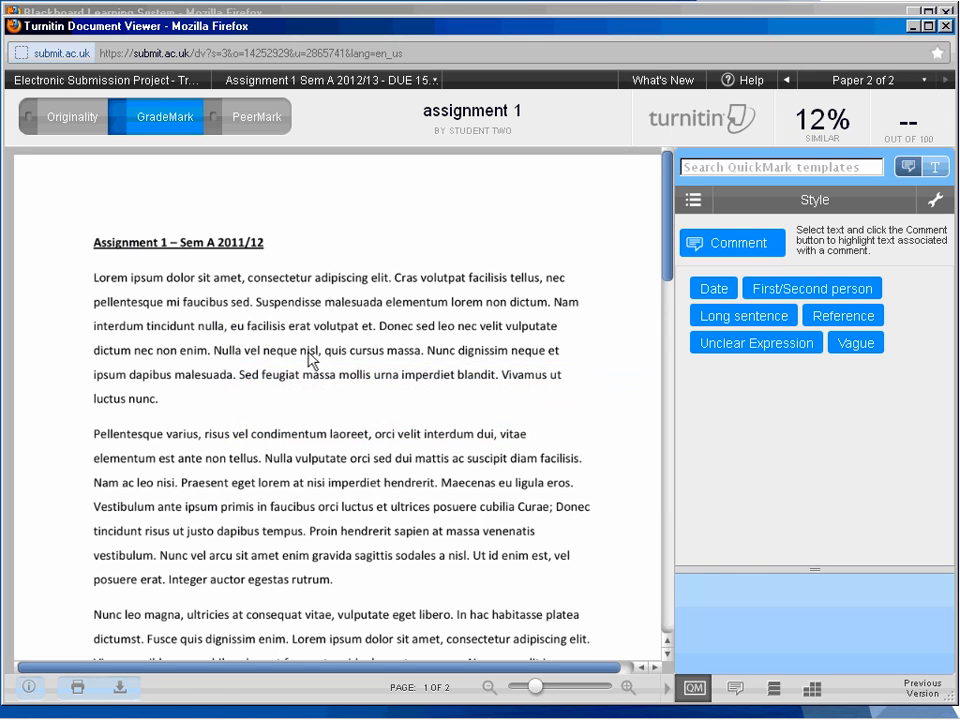
# Step: Save the comment "Individual comment added" on the text "Nulla vel neque nisl, quis cursus massa" in the first paragraph
pyautogui.moveTo(214, 351); pyautogui.dragTo(415, 355)
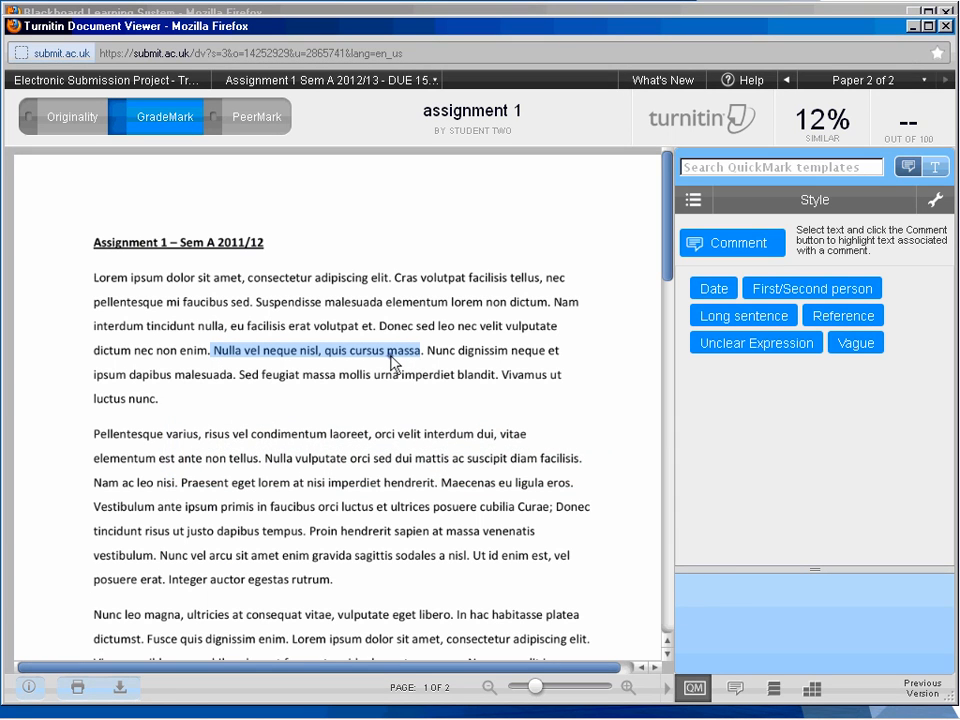
pyautogui.click(392, 364)
pyautogui.write('Individual comment added')
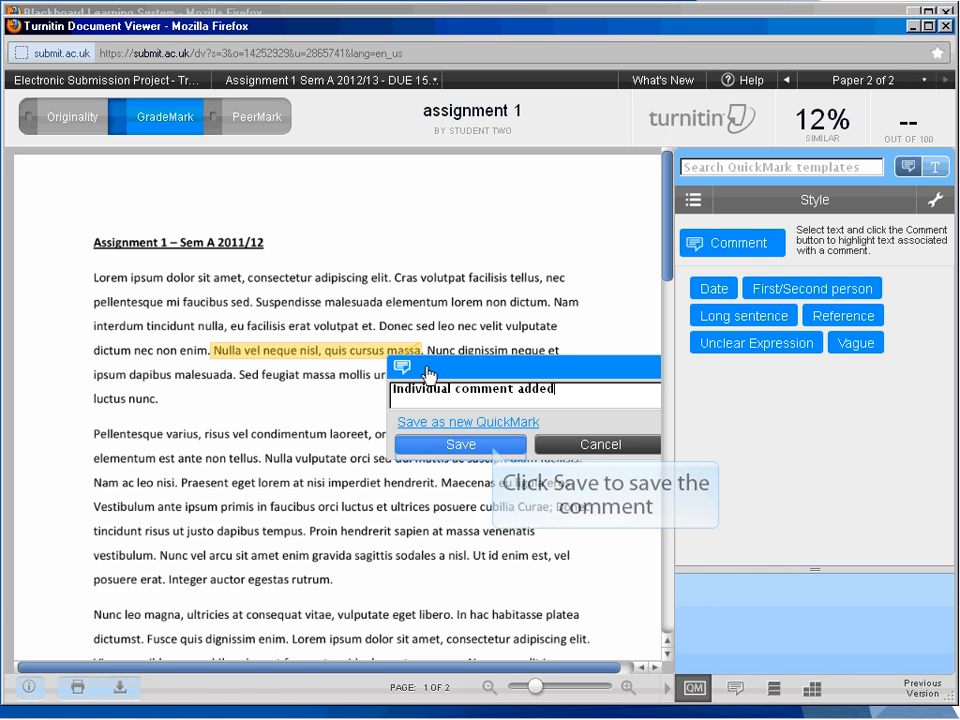
pyautogui.click(493, 453)
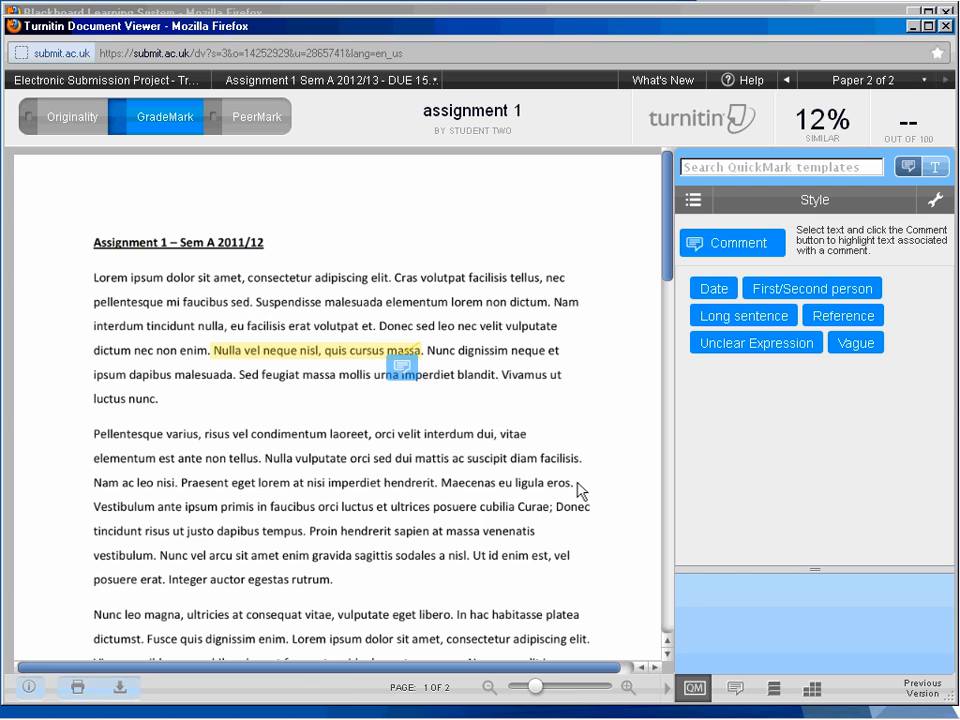
# Step: Apply the Reference QuickMark to "Maecenas eu ligula eros" in the second paragraph
pyautogui.press('Delete')
pyautogui.moveTo(574, 495); pyautogui.dragTo(448, 501)
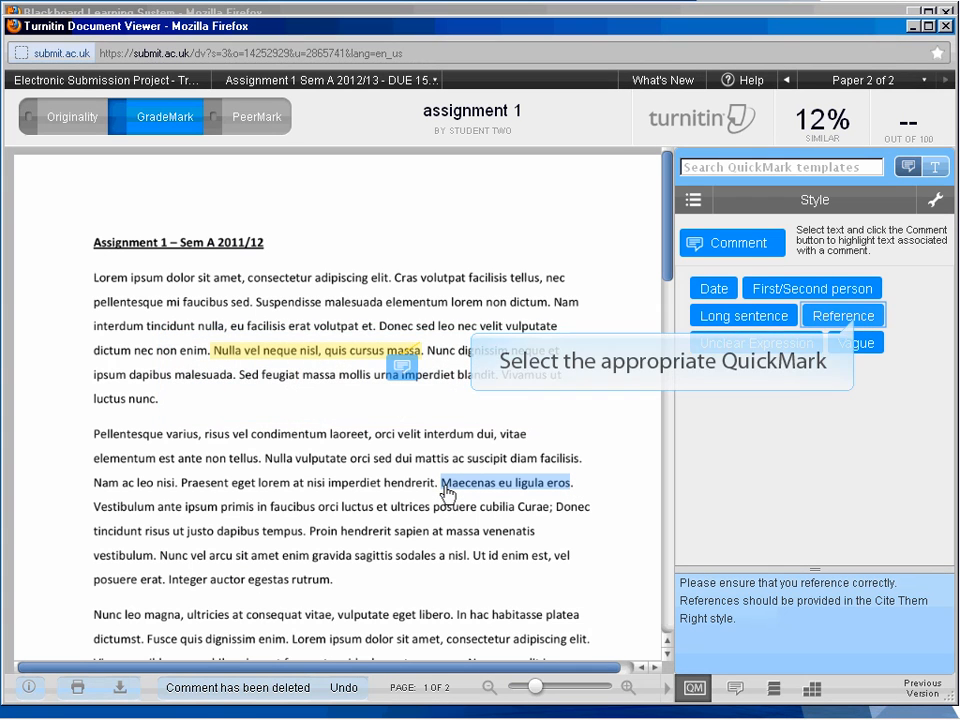
pyautogui.click(852, 320)
# Step: Apply the Date QuickMark to the text from "eget, ultricies vitae erat" to "Ut lobortis feugiat porta", and switch to the Punctuation QuickMark set
pyautogui.moveTo(669, 273); pyautogui.dragTo(669, 420)
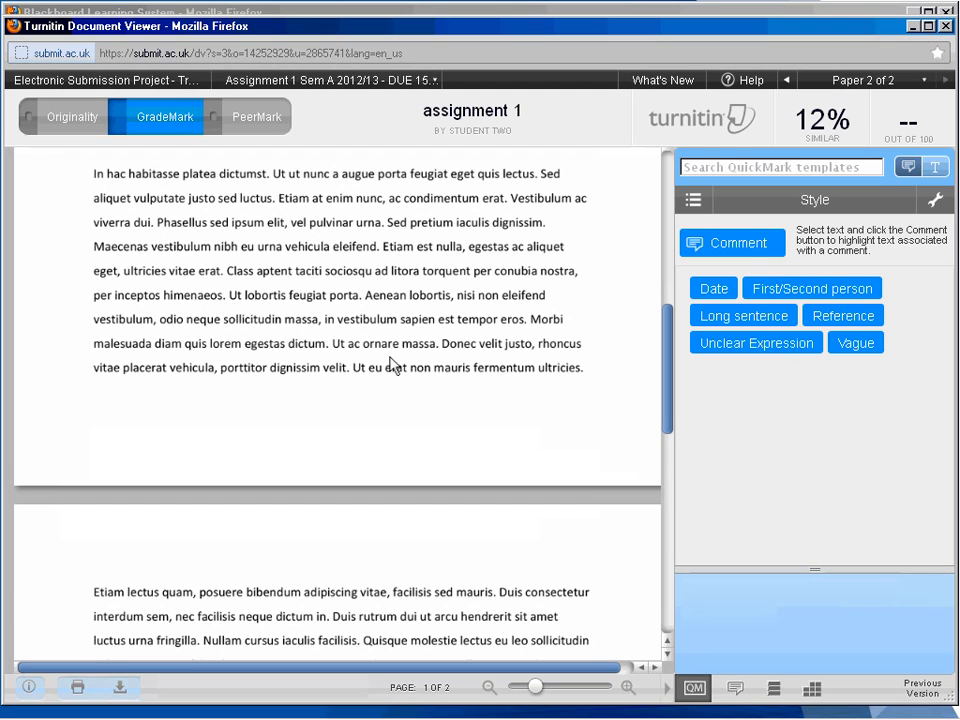
pyautogui.moveTo(360, 296); pyautogui.dragTo(96, 274)
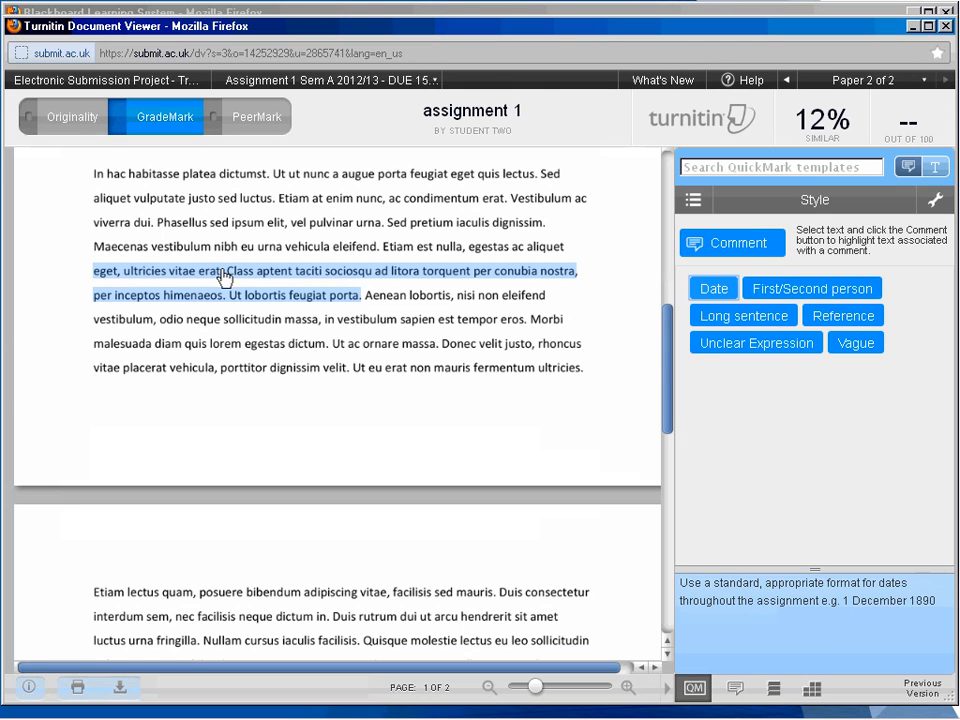
pyautogui.click(713, 290)
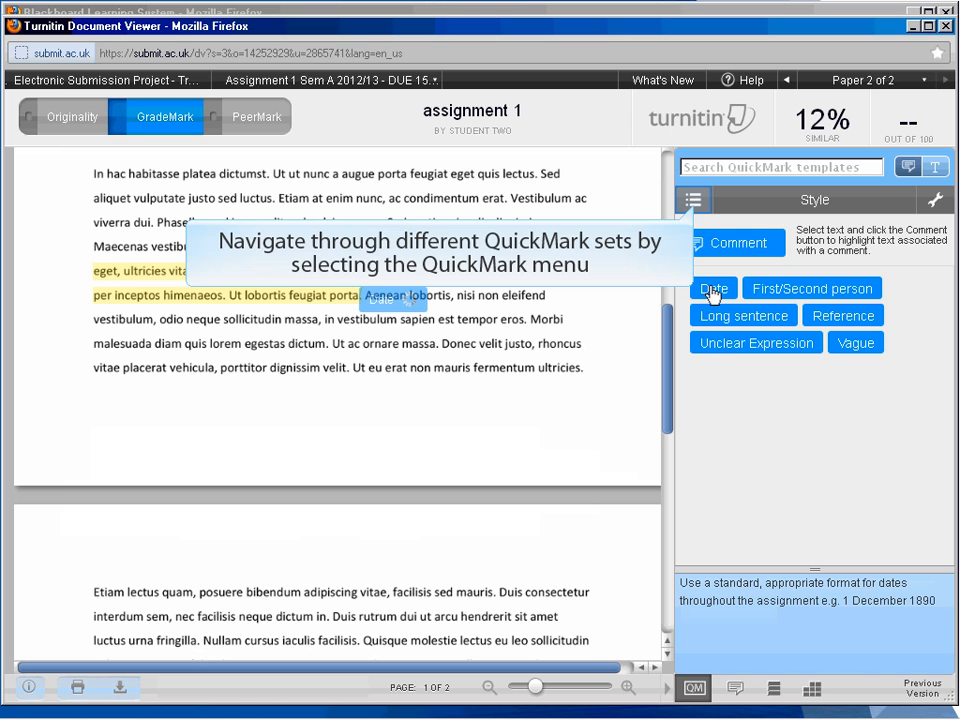
pyautogui.click(696, 208)
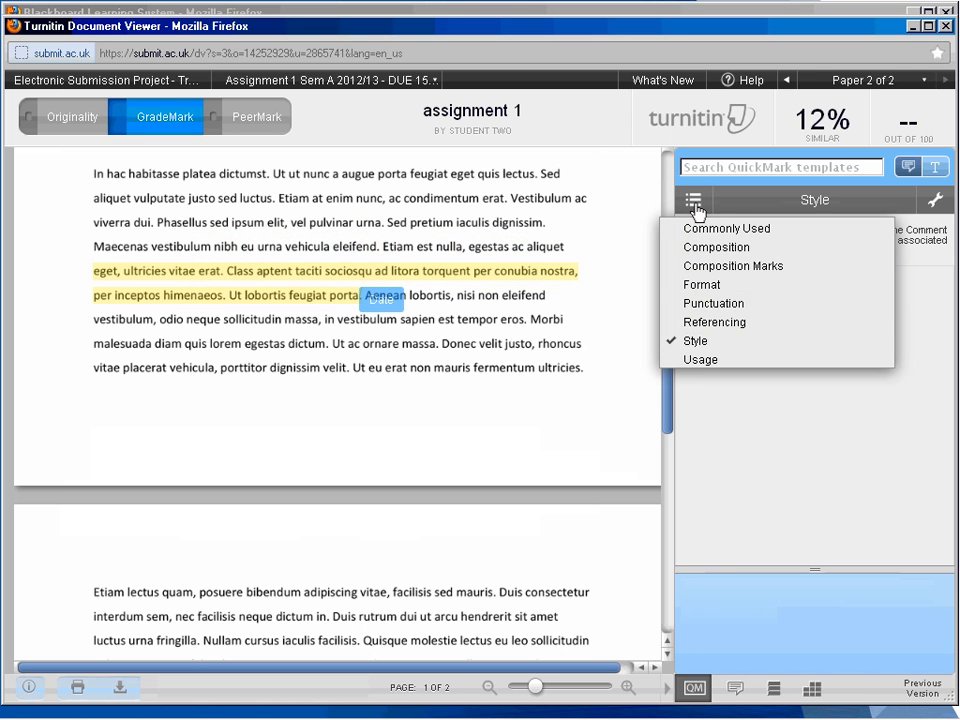
pyautogui.click(713, 304)
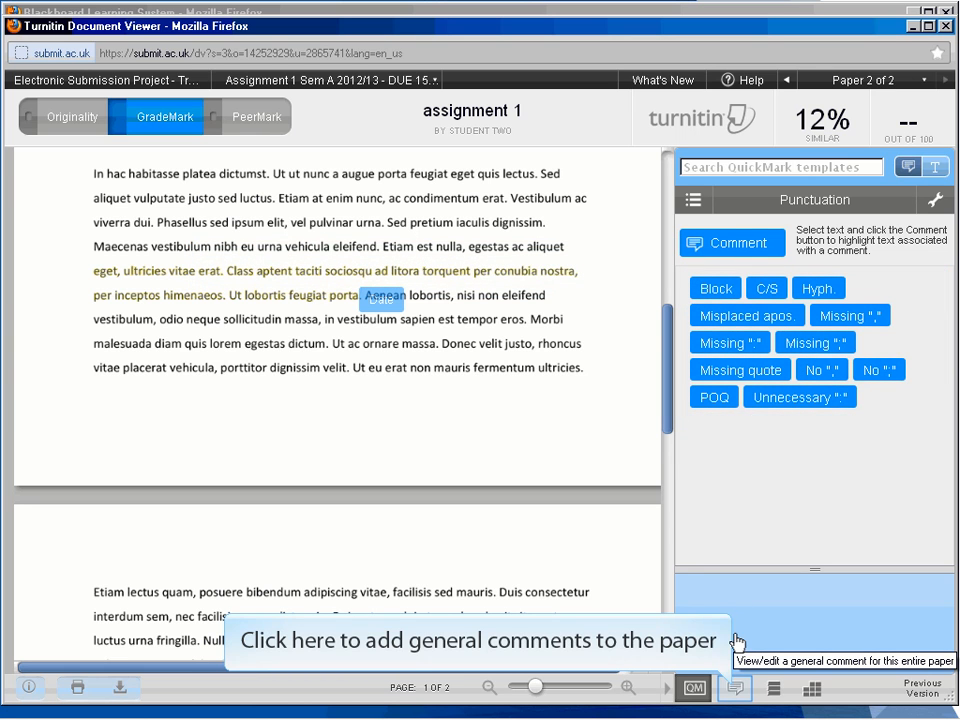
# Step: Add and save the general comment "General comments can be added for the entire submission" for the paper
pyautogui.click(735, 688)
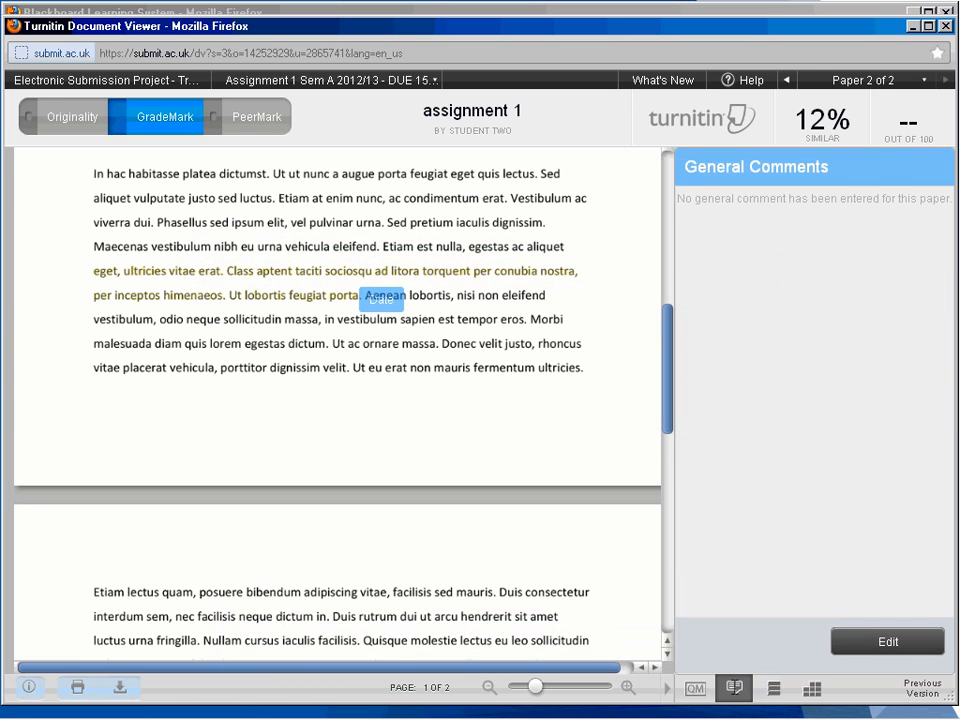
pyautogui.click(709, 211)
pyautogui.write('General comments can')
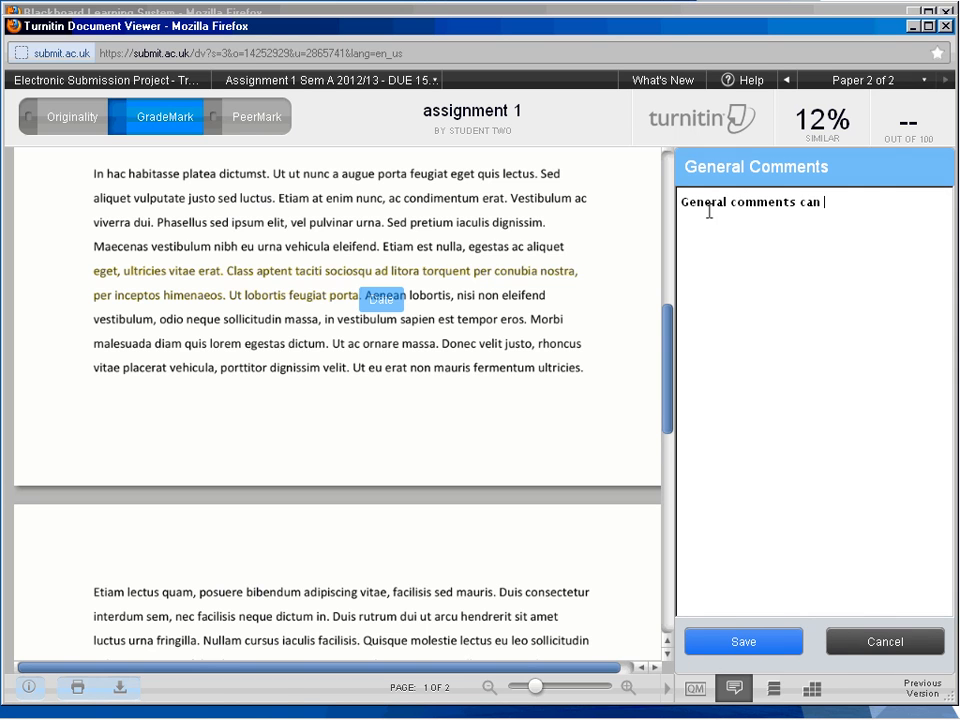
pyautogui.write(' entire submission')
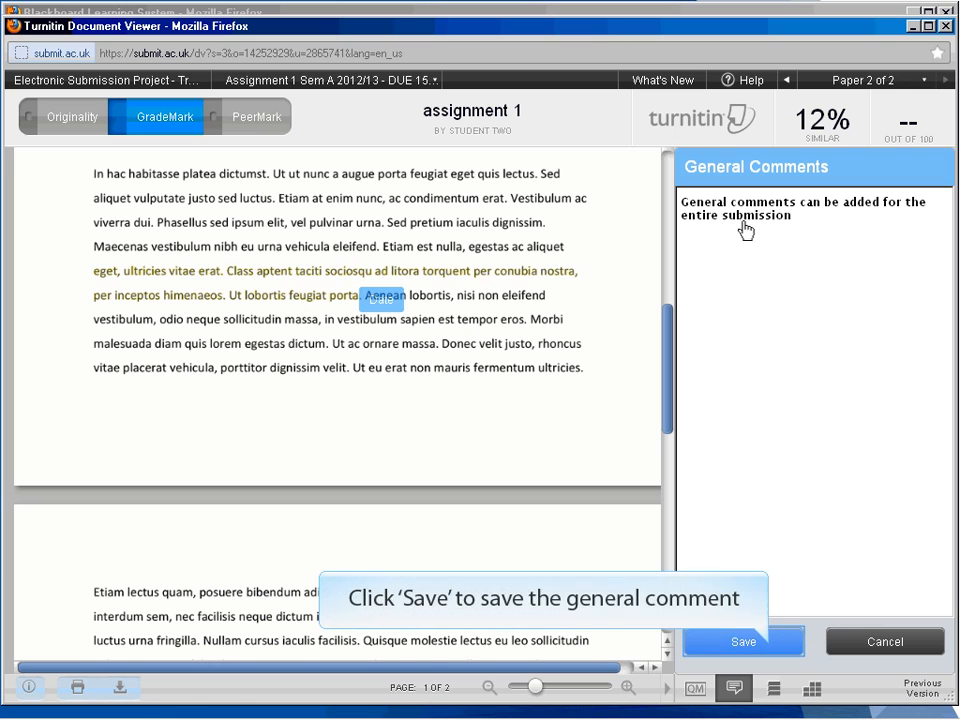
pyautogui.click(771, 650)
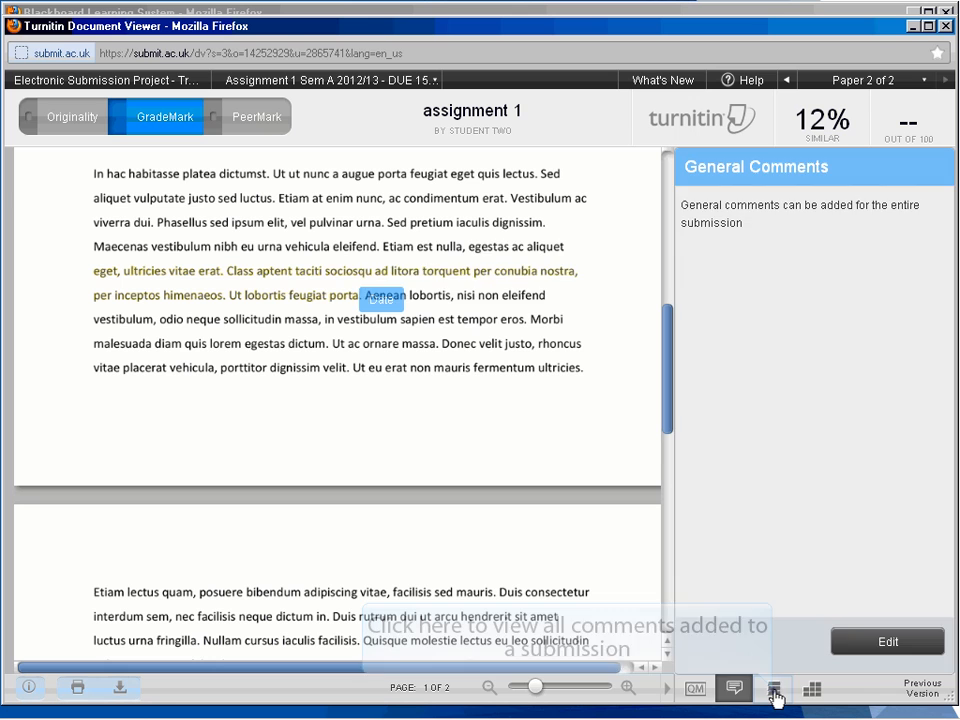
# Step: Show the list of all comments on the submission and expand those on page 1
pyautogui.click(774, 689)
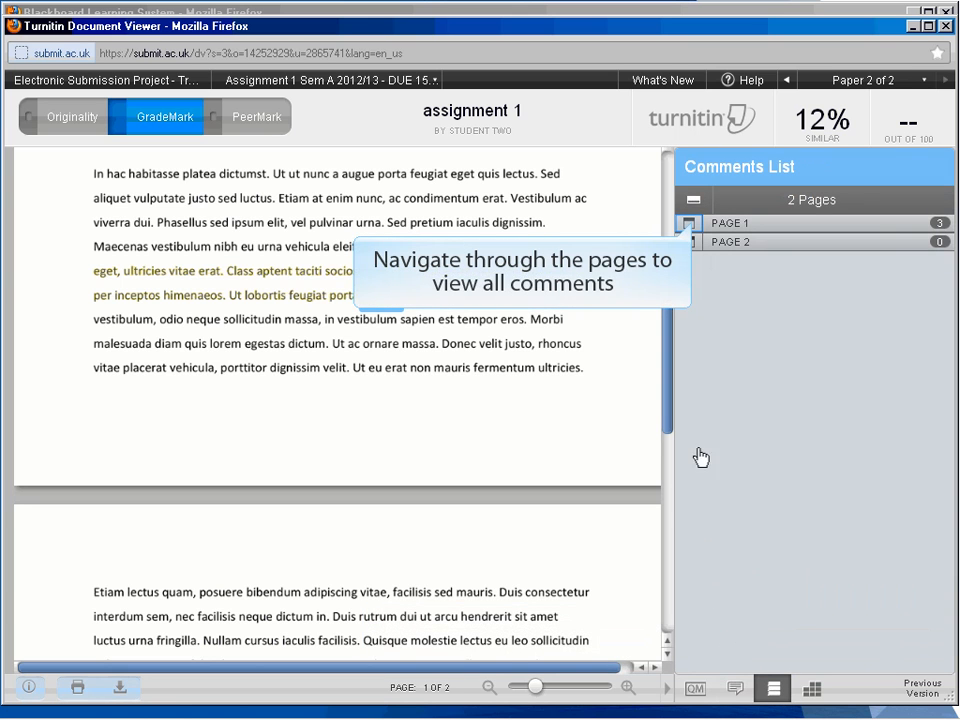
pyautogui.click(689, 223)
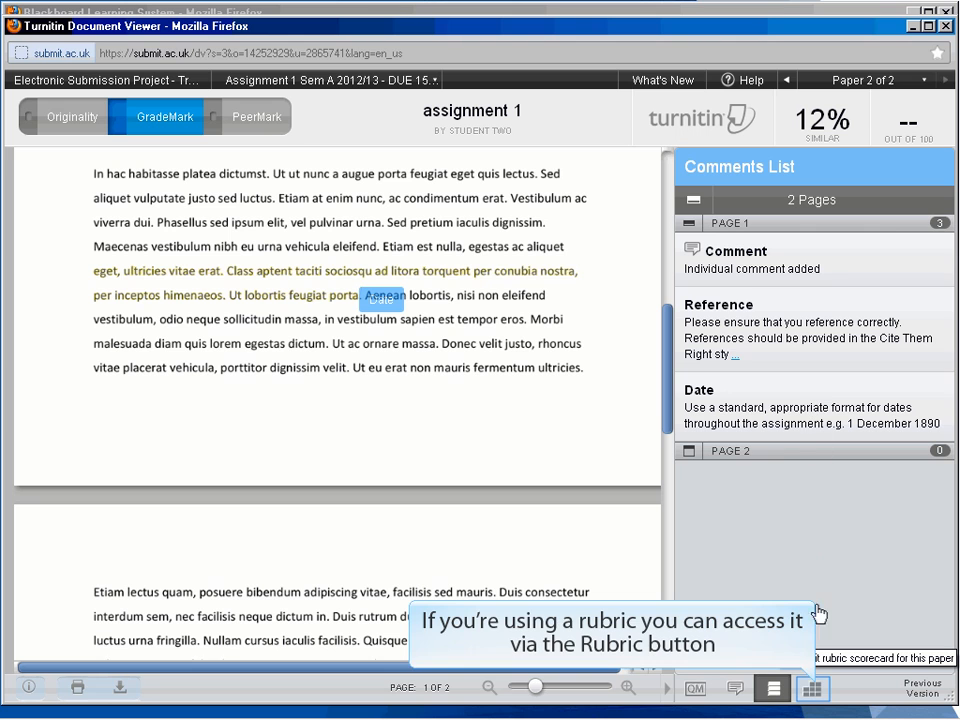
# Step: Open the paper's rubric scorecard, view the Level 1 - Marking Rubric at full size, and close the expanded view
pyautogui.click(812, 688)
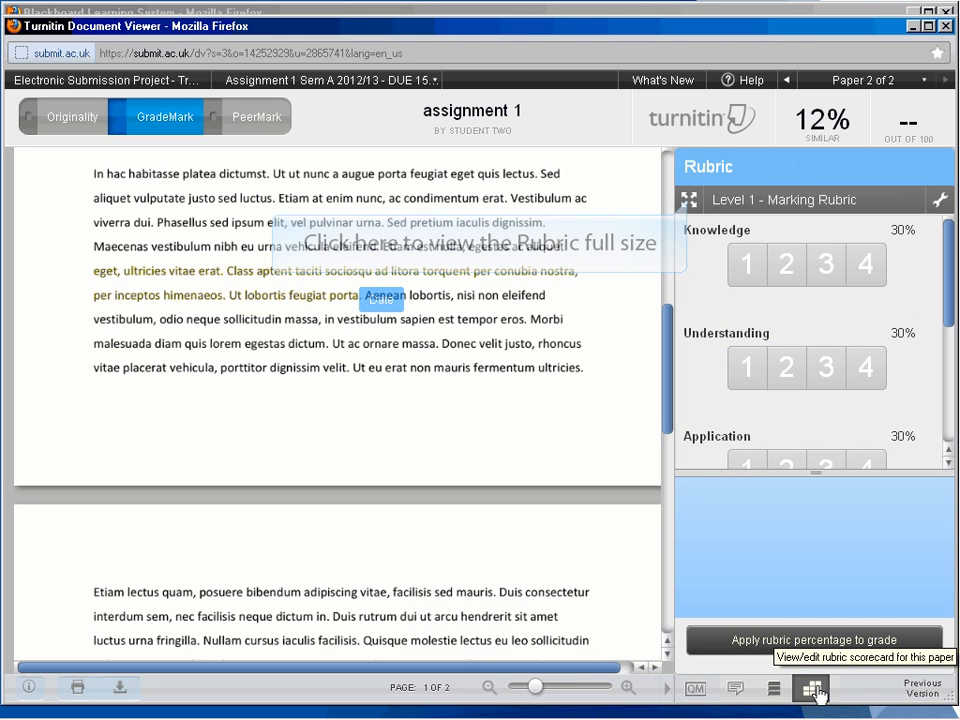
pyautogui.click(689, 202)
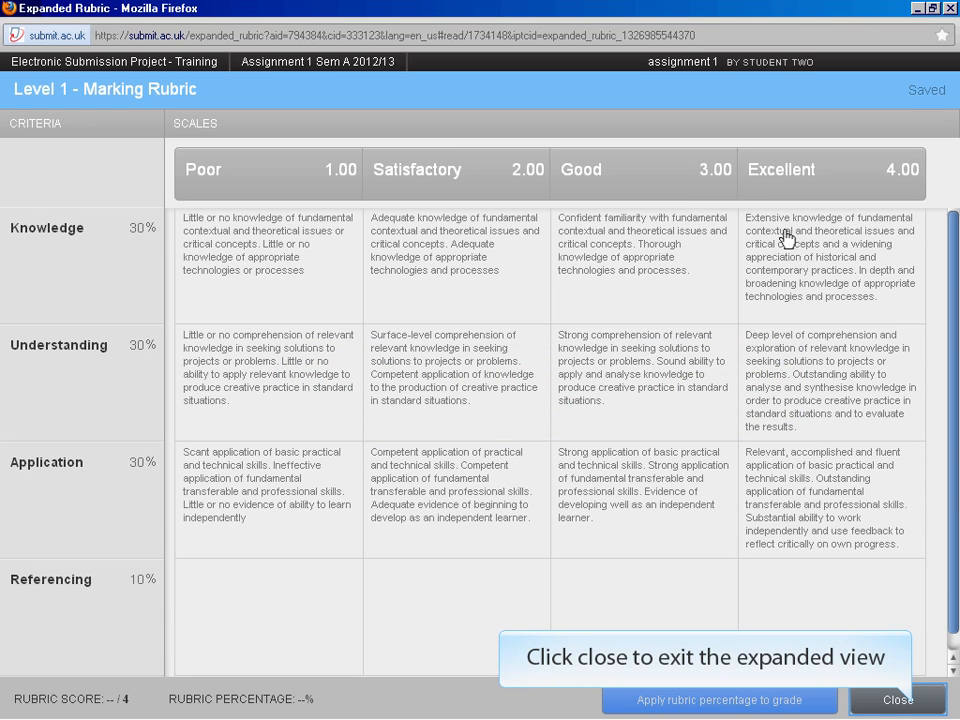
pyautogui.click(910, 704)
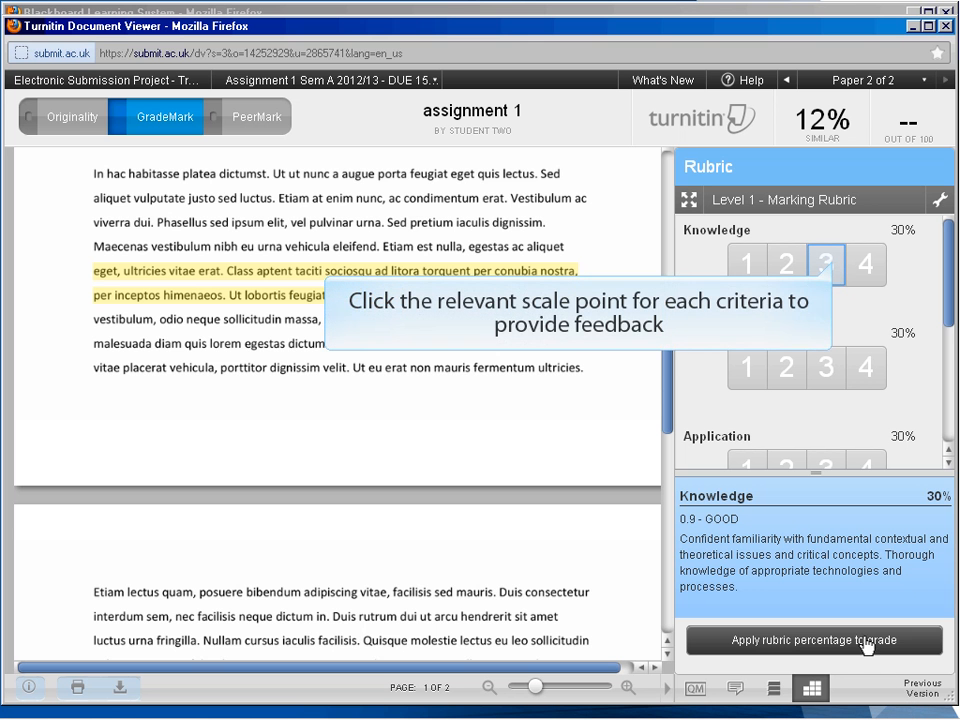
# Step: Score the rubric with Knowledge 3, Understanding 2, Application 3 and Referencing 2, and apply the rubric percentage to the grade
pyautogui.click(808, 280)
pyautogui.click(787, 378)
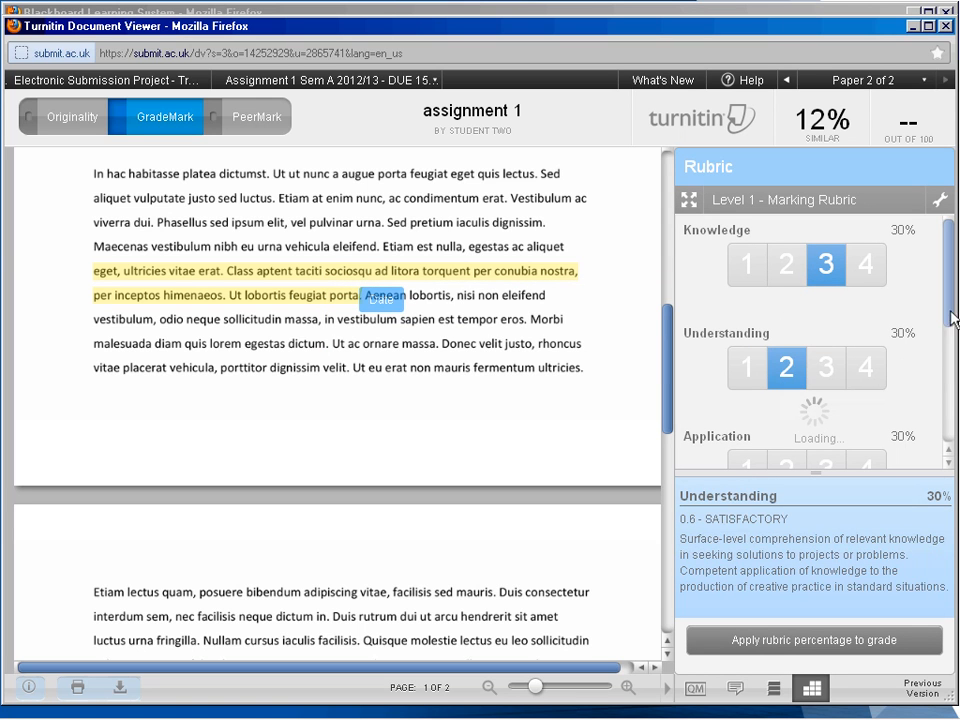
pyautogui.moveTo(955, 307); pyautogui.dragTo(955, 393)
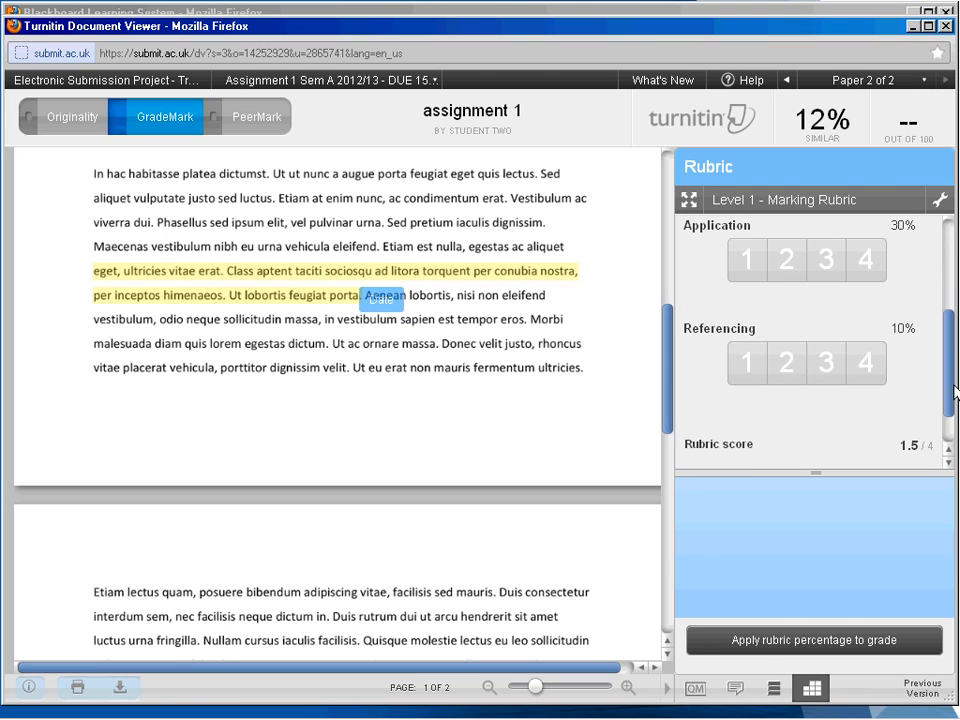
pyautogui.click(828, 265)
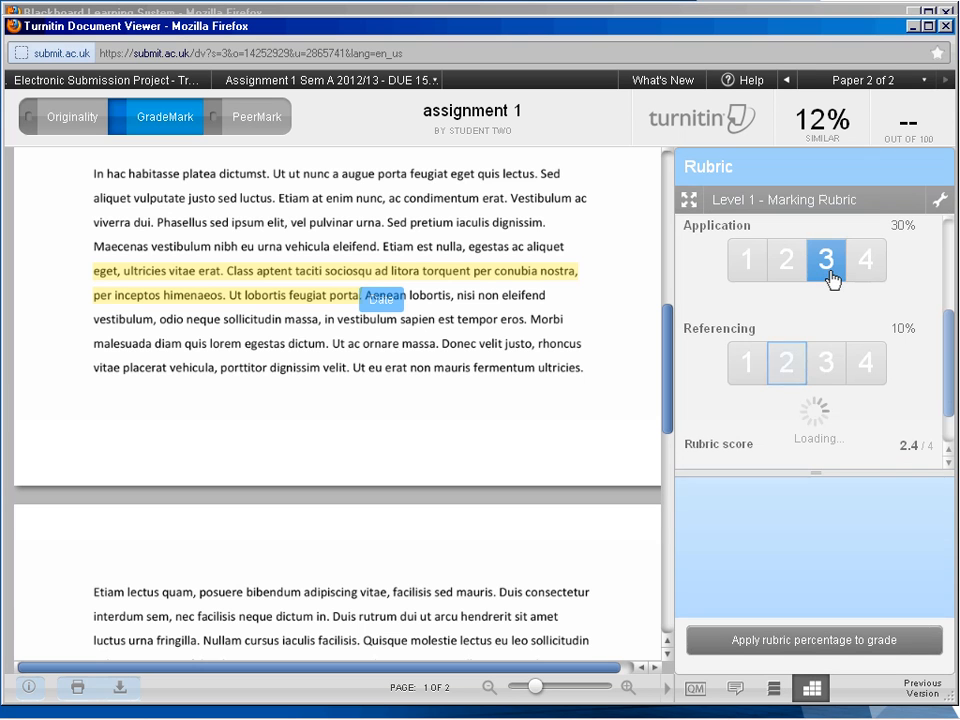
pyautogui.click(782, 368)
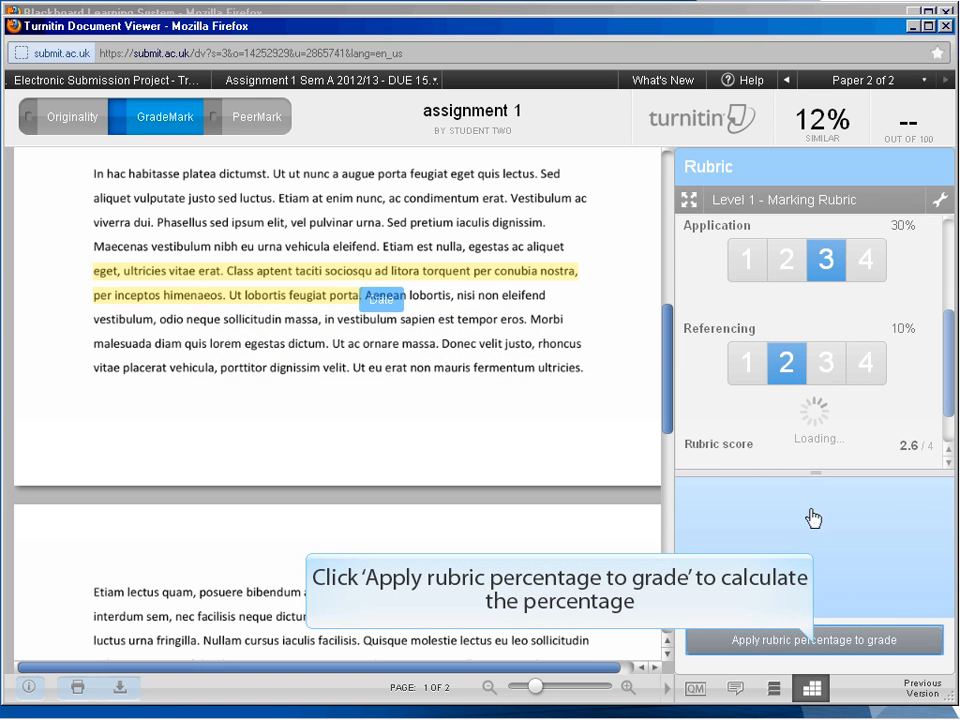
pyautogui.click(815, 645)
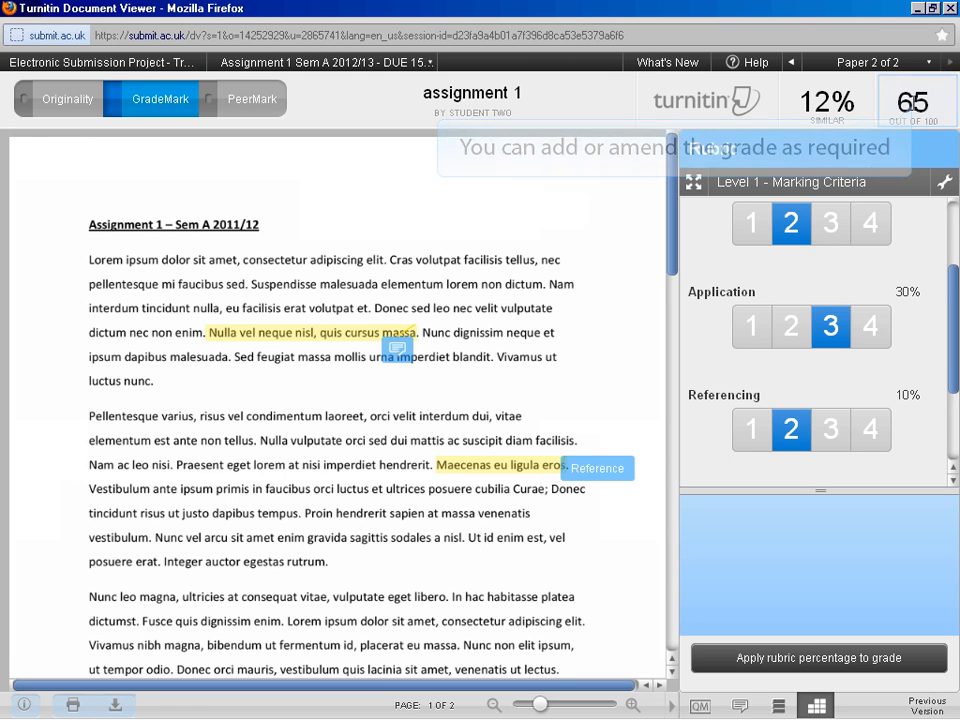
# Step: Change the paper's overall grade to 50 out of 100
pyautogui.click(912, 102)
pyautogui.write('50')
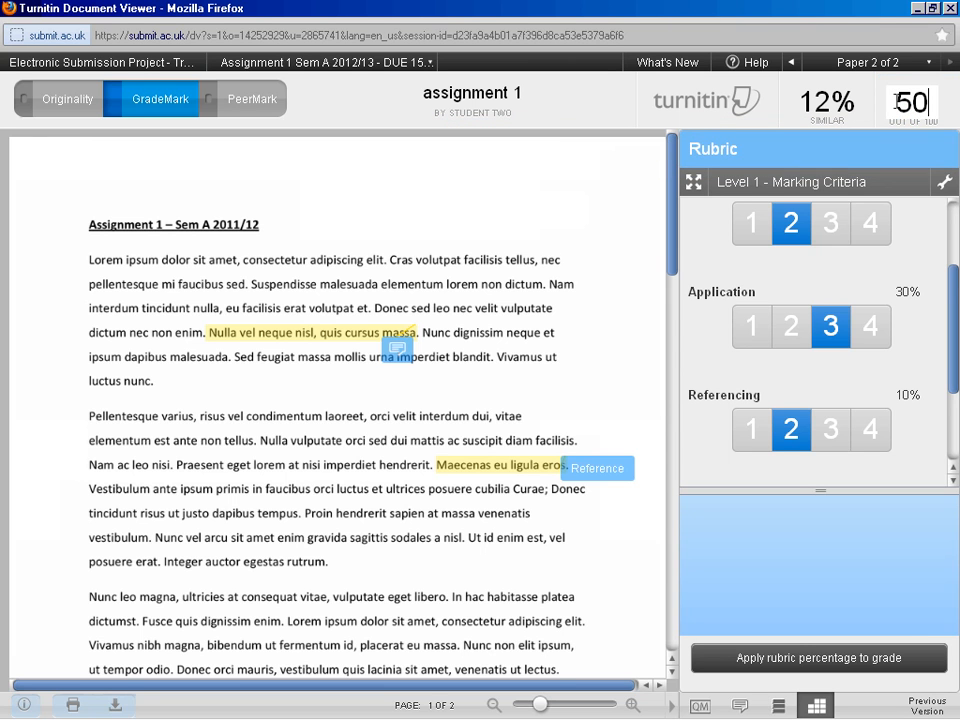
pyautogui.press('Return')
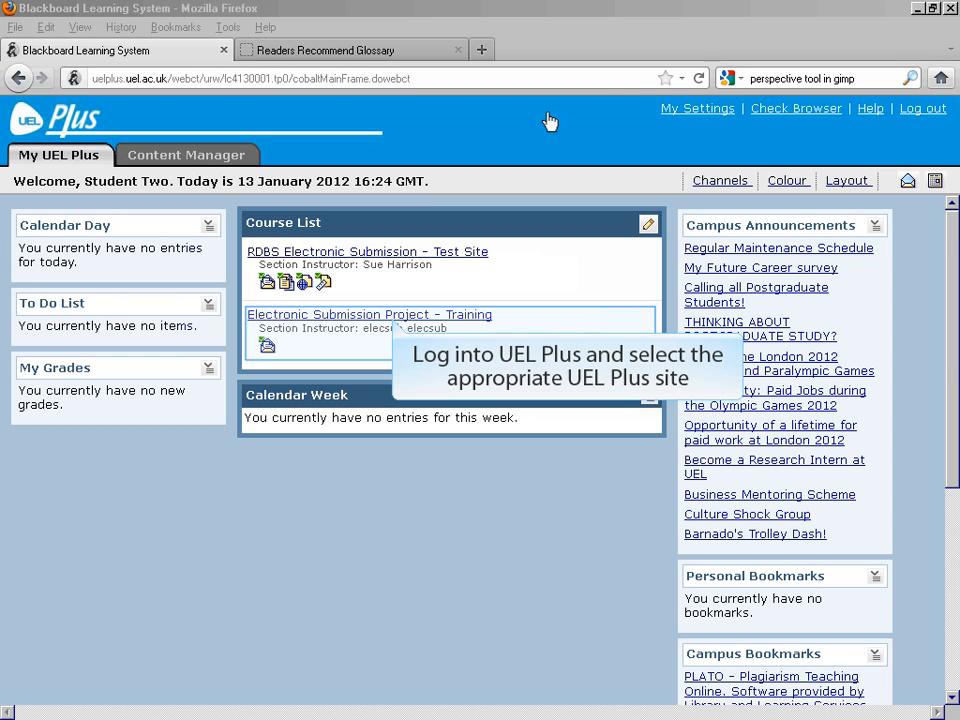
# Step: As the student, open Assignment 1 Sem A 2012/13 in the Electronic Submission Project - Training course and start a paper submission
pyautogui.click(395, 316)
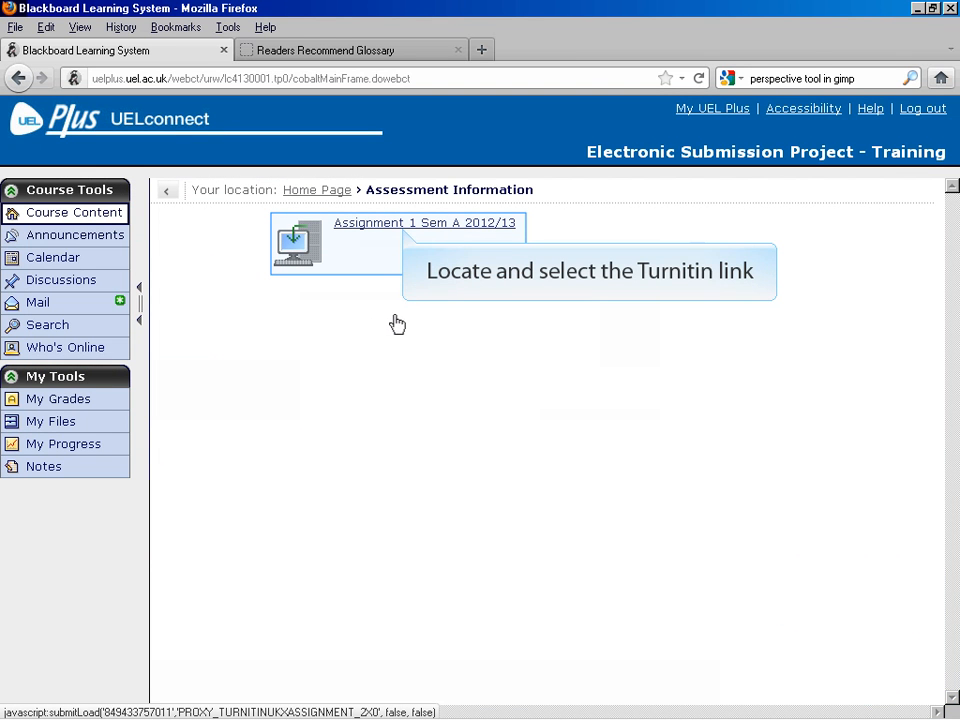
pyautogui.click(405, 228)
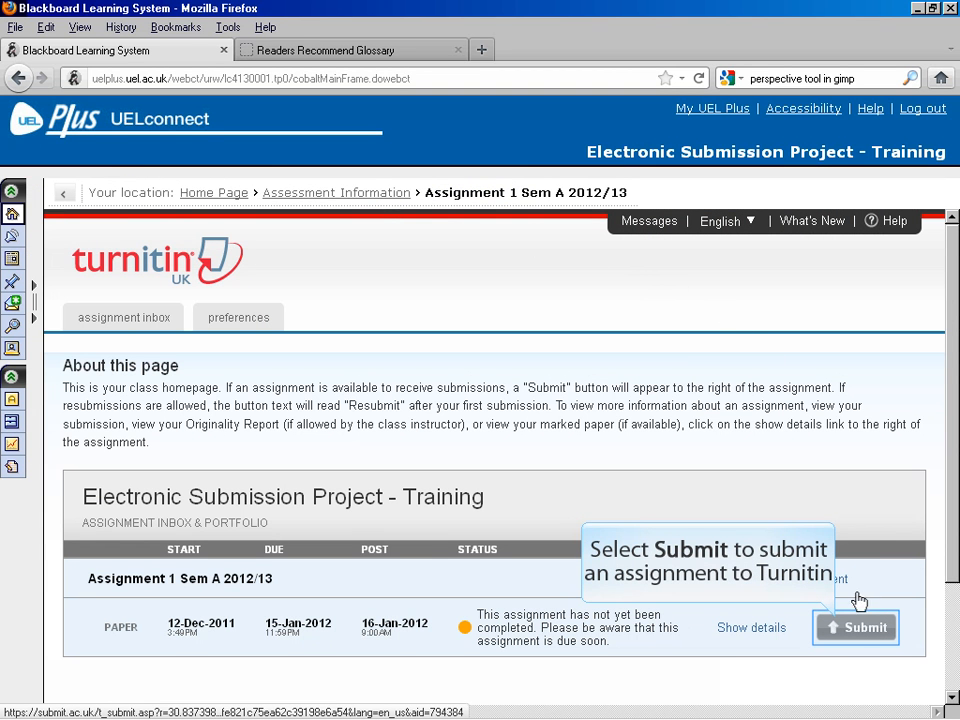
pyautogui.click(859, 629)
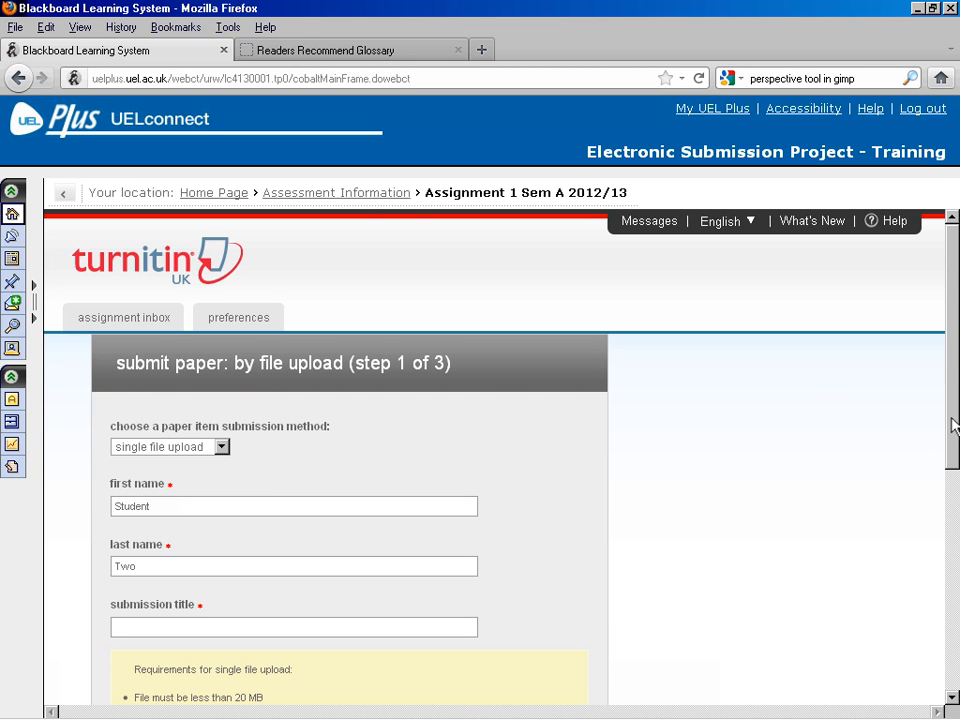
# Step: Title the submission "assignment 1" and upload the file Assignment 1 - Sem A 201112 from the Desktop
pyautogui.scroll(-1, 955, 458)
pyautogui.moveTo(955, 458); pyautogui.dragTo(953, 582)
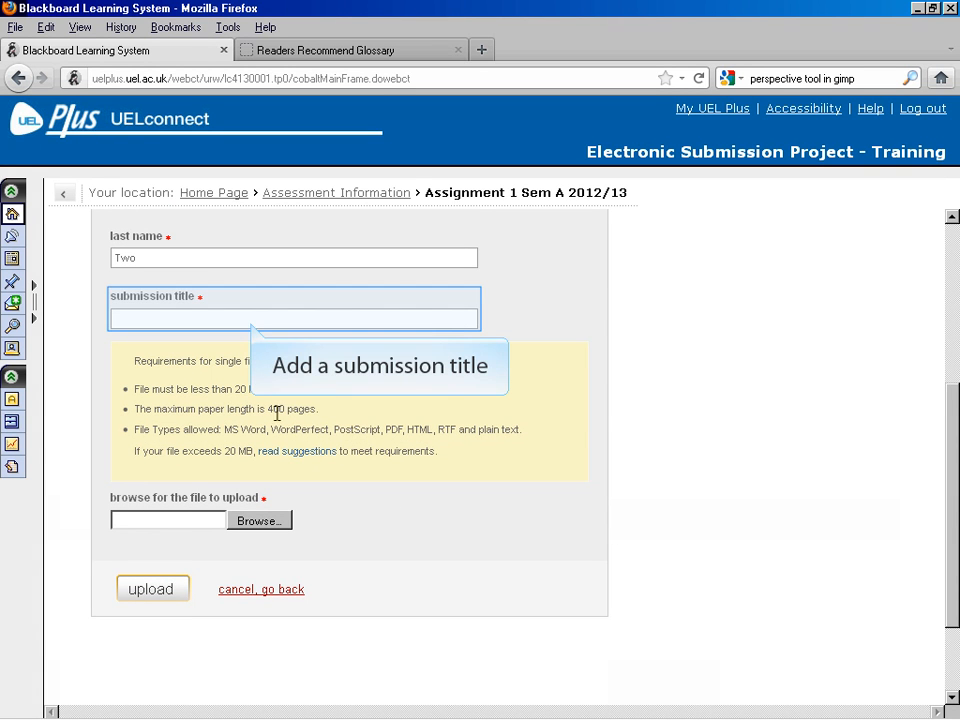
pyautogui.click(253, 321)
pyautogui.write('assignment 1')
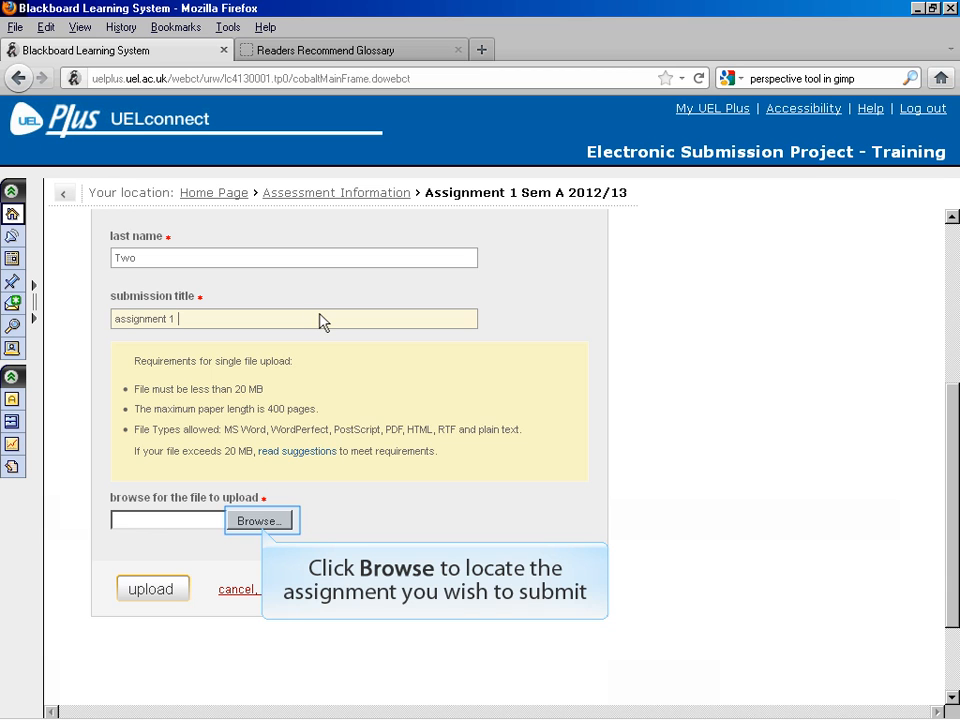
pyautogui.click(263, 528)
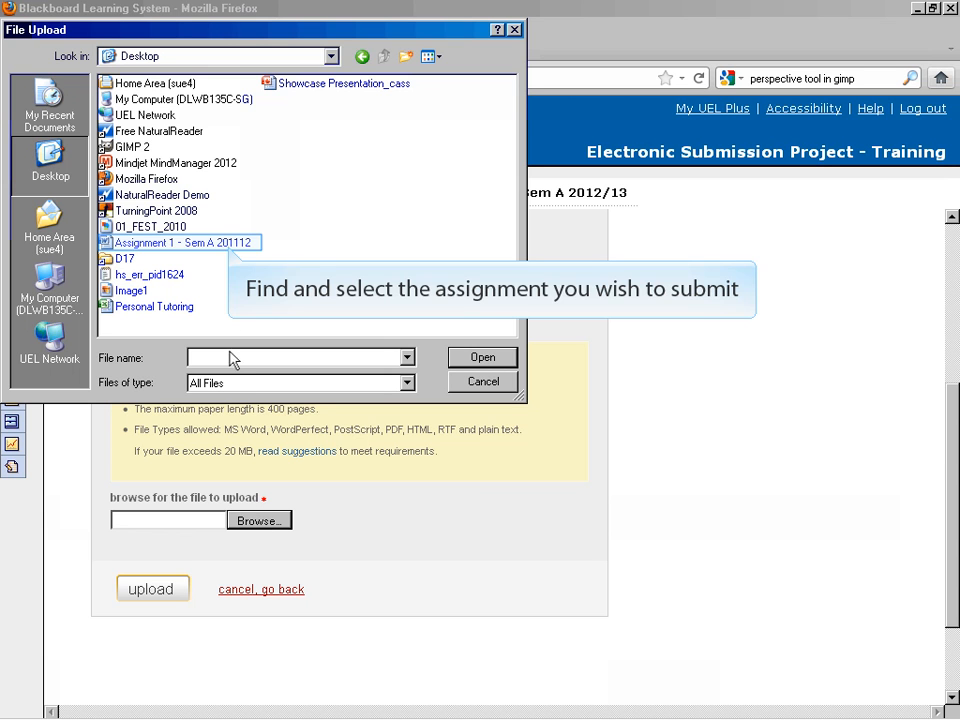
pyautogui.click(228, 244)
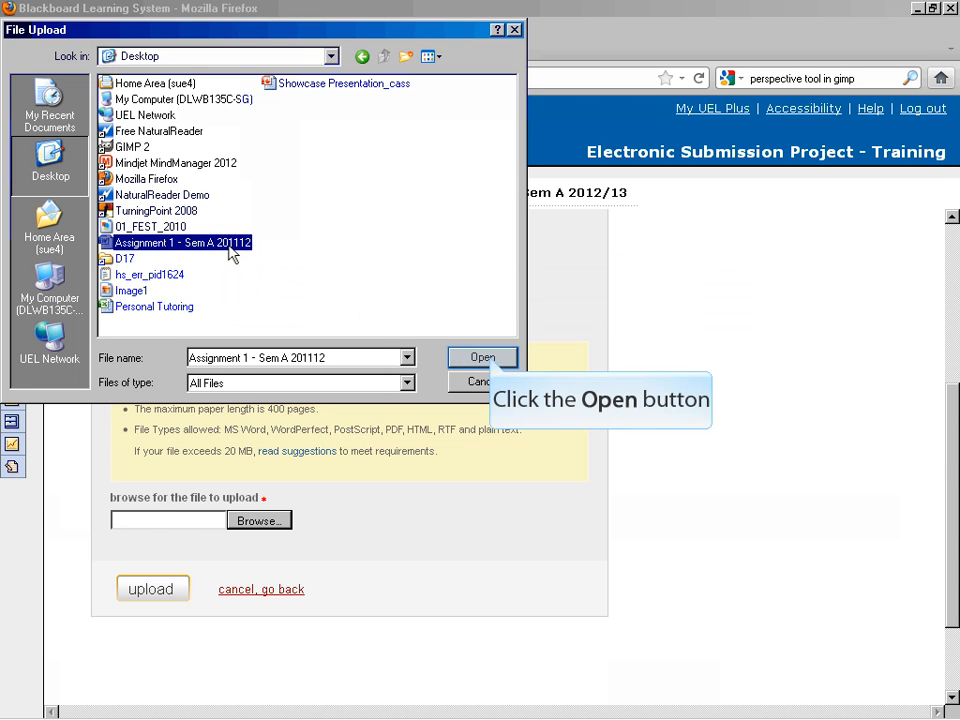
pyautogui.click(482, 358)
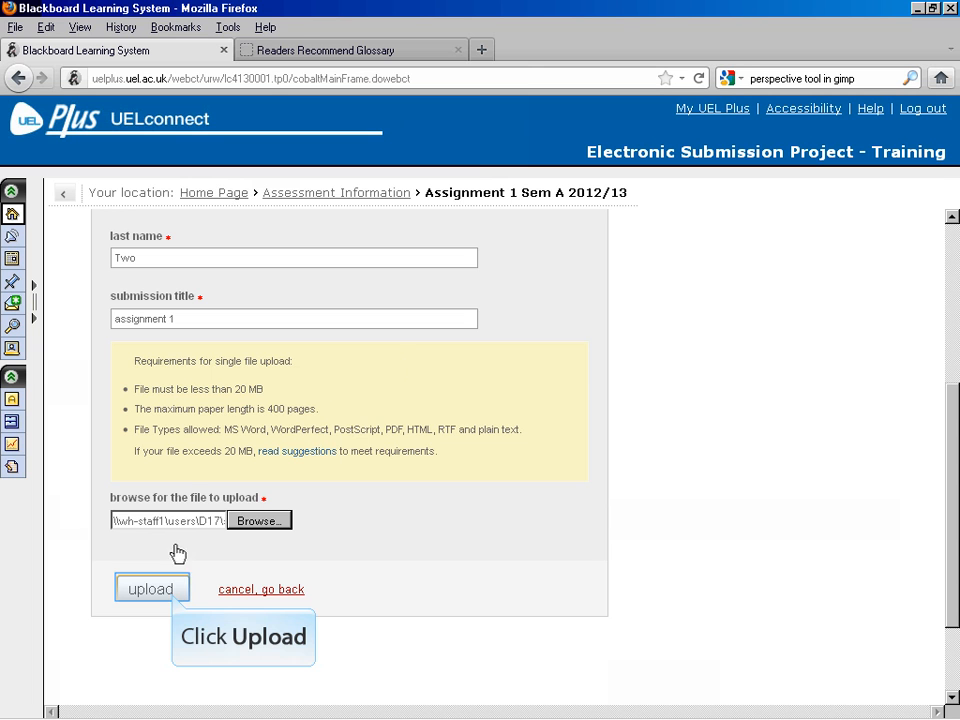
pyautogui.click(152, 589)
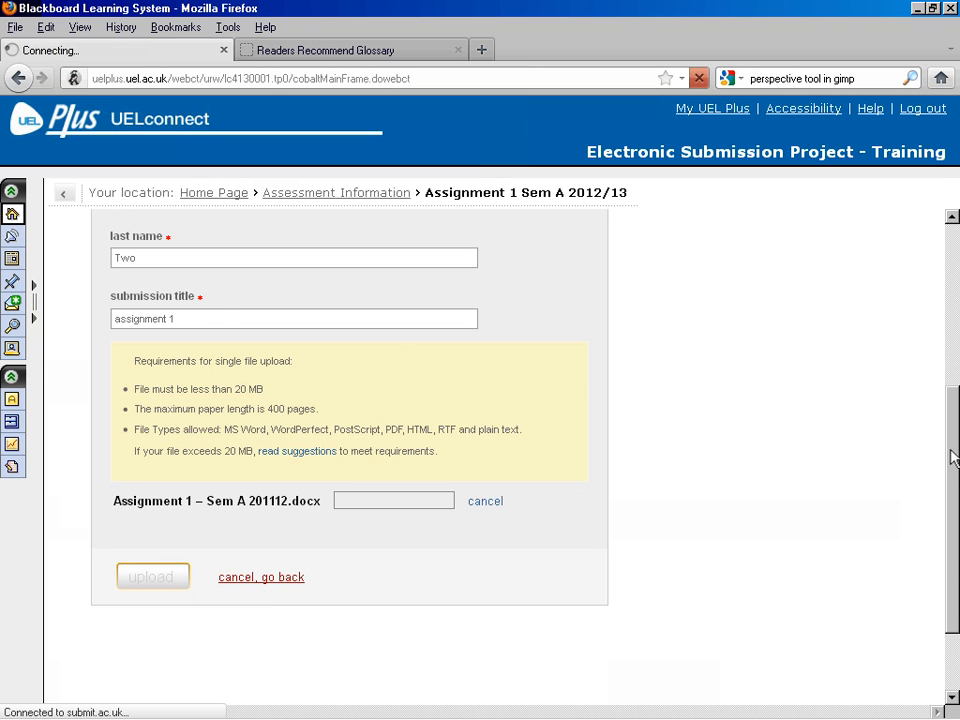
# Step: Submit the previewed paper and highlight the paper ID on the digital receipt
pyautogui.moveTo(952, 443); pyautogui.dragTo(955, 611)
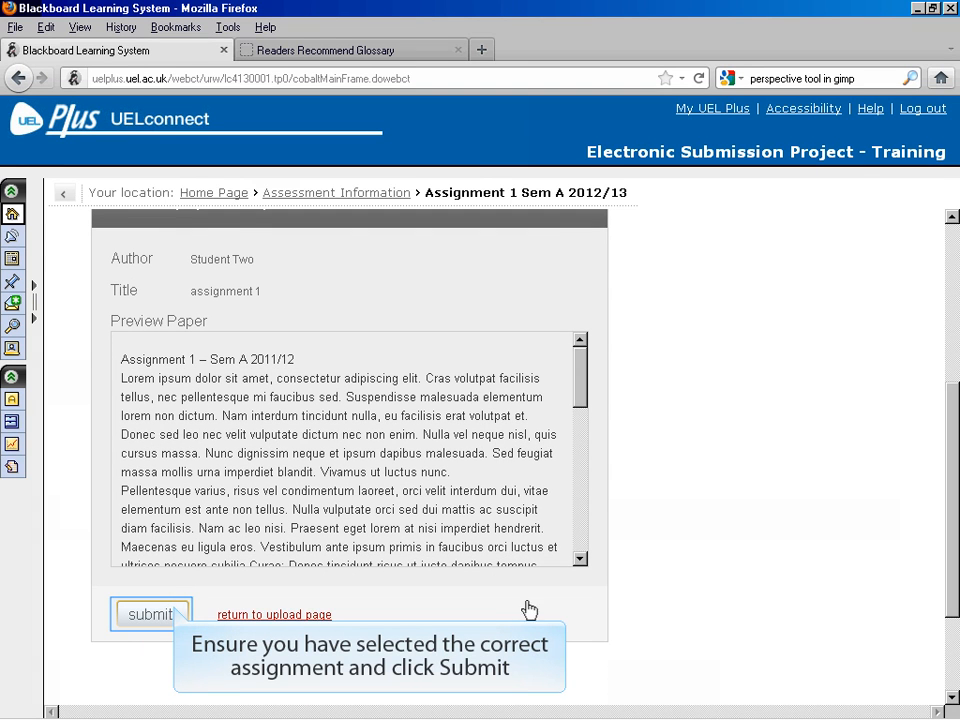
pyautogui.click(157, 622)
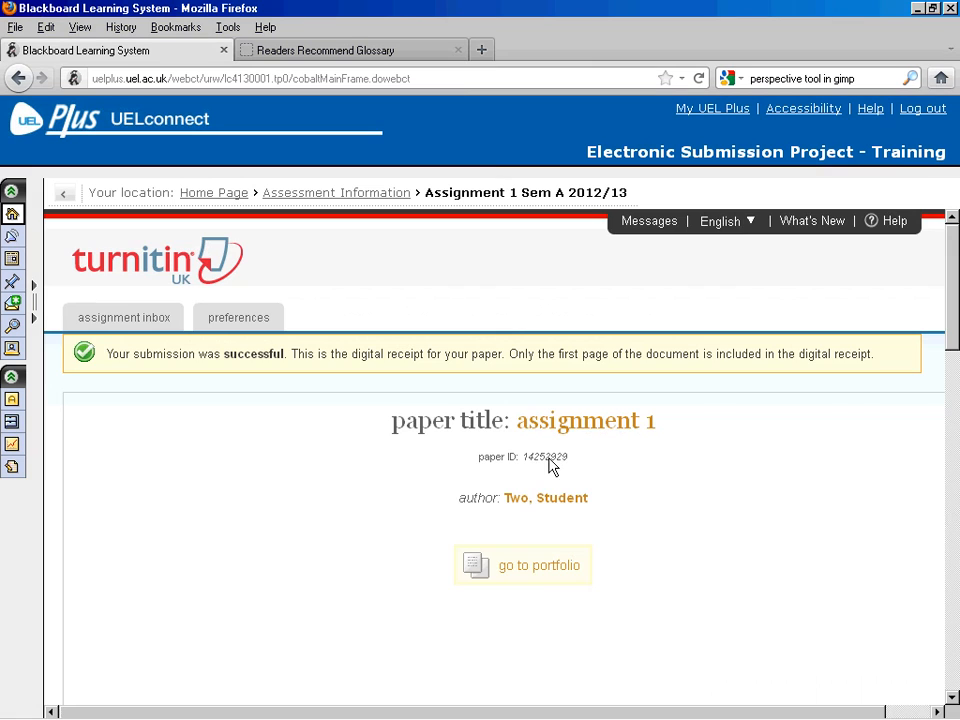
pyautogui.moveTo(568, 457); pyautogui.dragTo(525, 457)
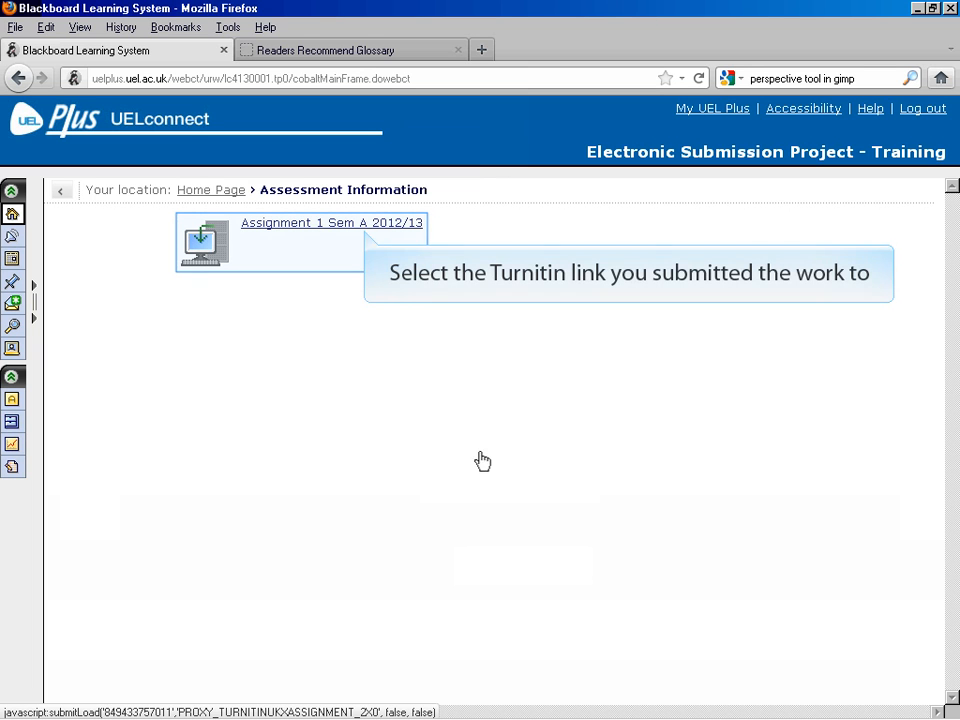
# Step: Reopen Assignment 1 Sem A 2012/13, expand its submission details and open the originality report for the submitted paper
pyautogui.click(366, 226)
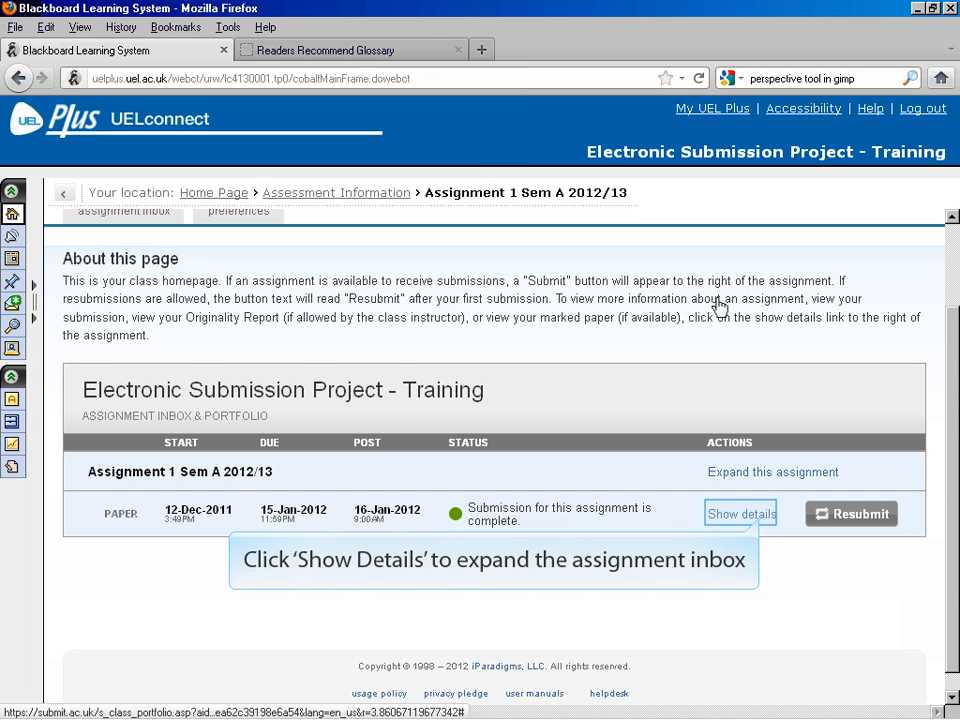
pyautogui.click(752, 514)
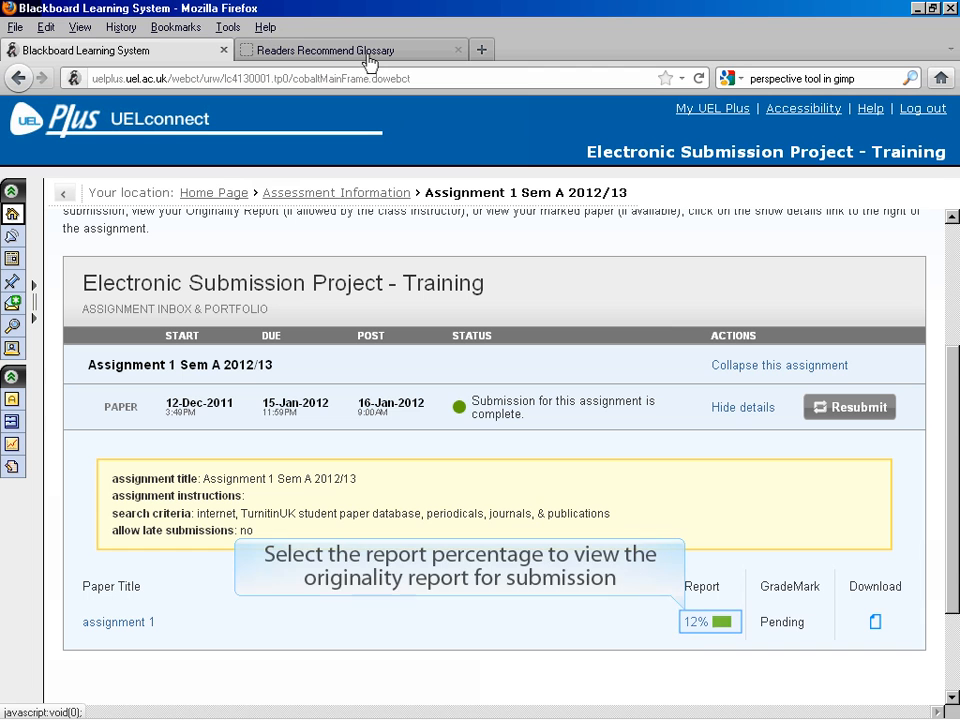
pyautogui.click(721, 624)
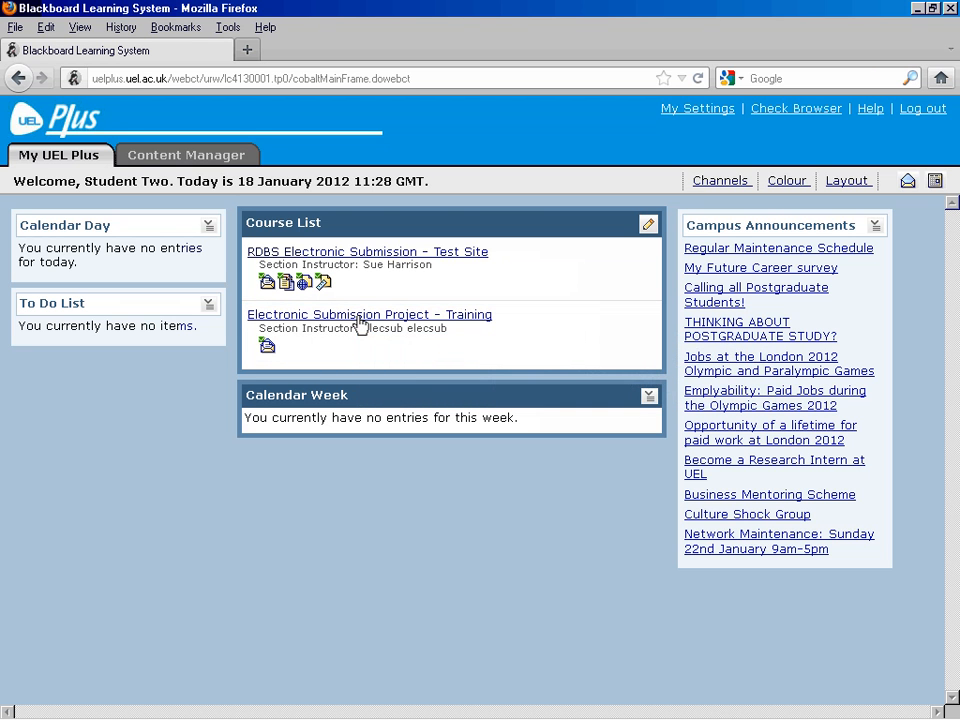
# Step: Open Assignment 1 Sem A 2012/13 from the training course's Assessment Information, expand its details and view the paper's GradeMark feedback
pyautogui.click(359, 316)
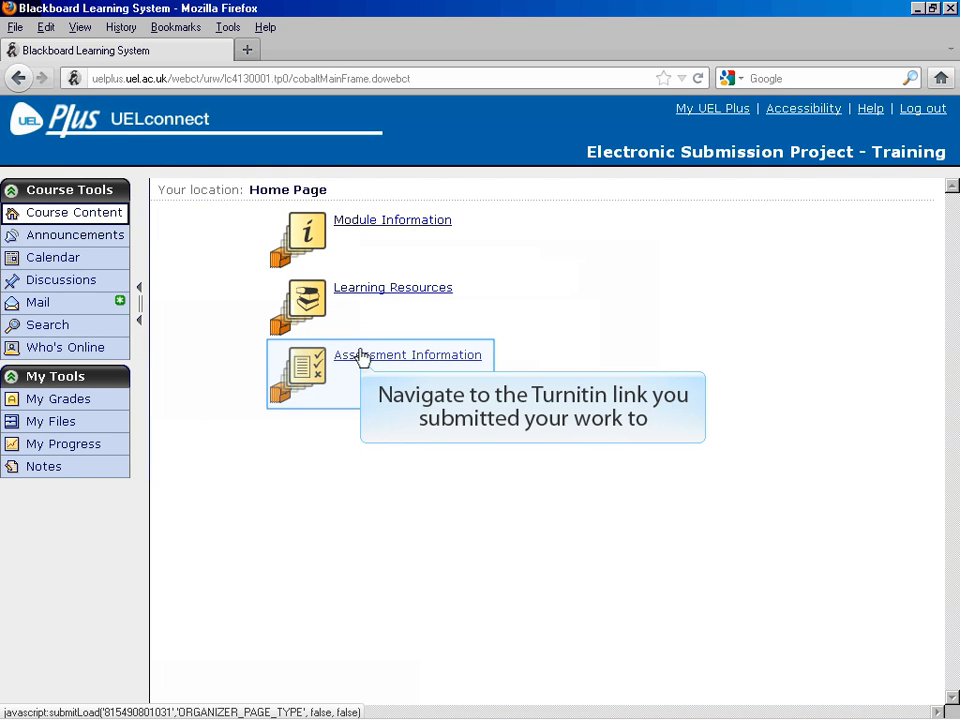
pyautogui.click(363, 362)
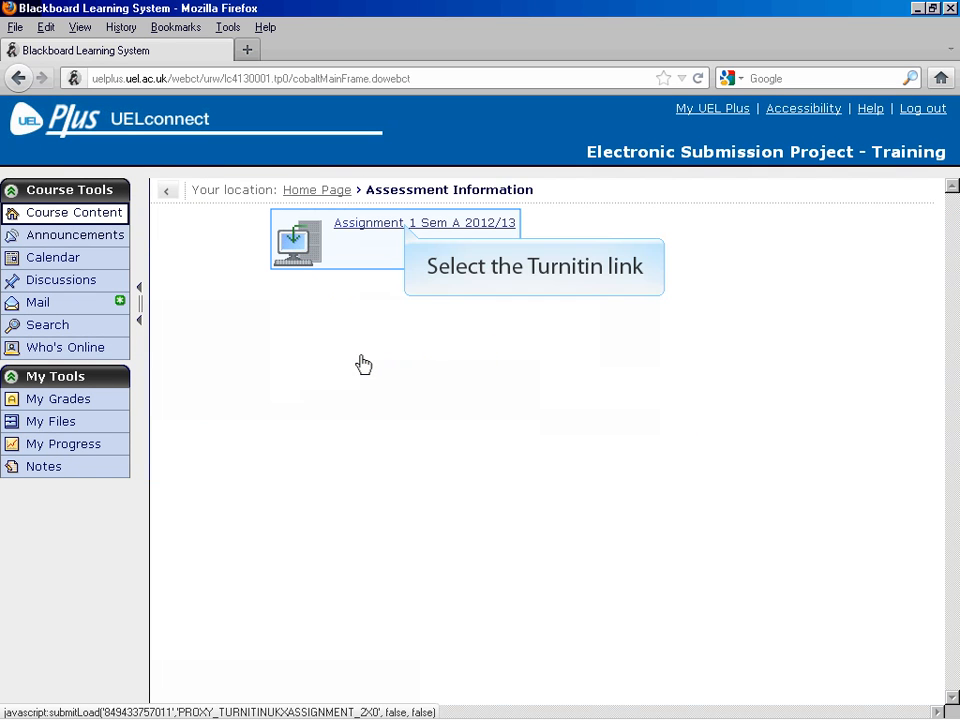
pyautogui.click(406, 229)
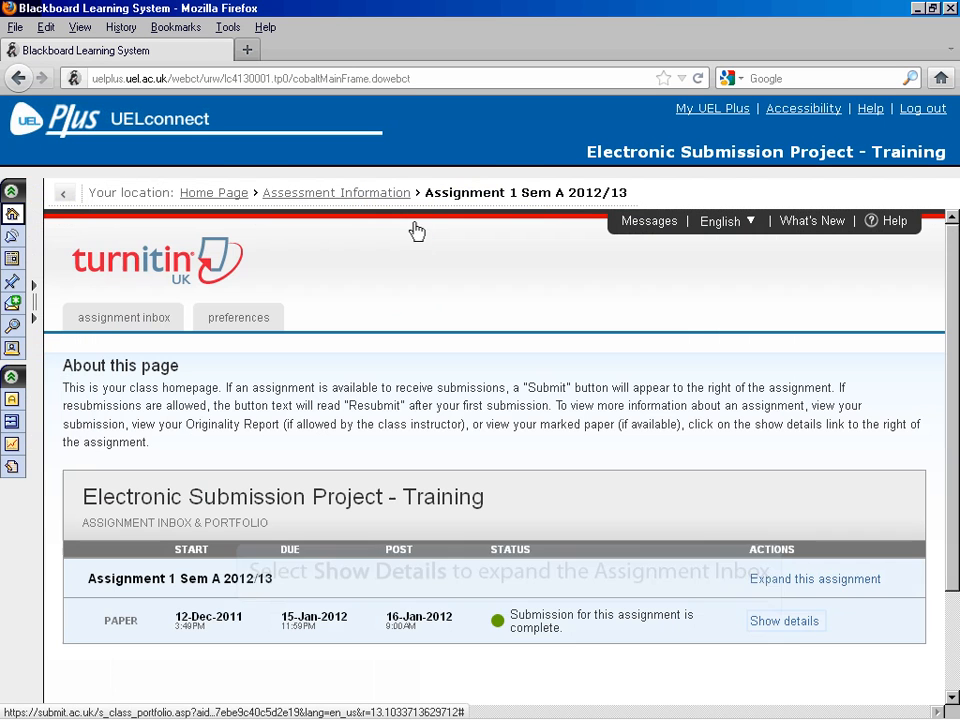
pyautogui.click(785, 621)
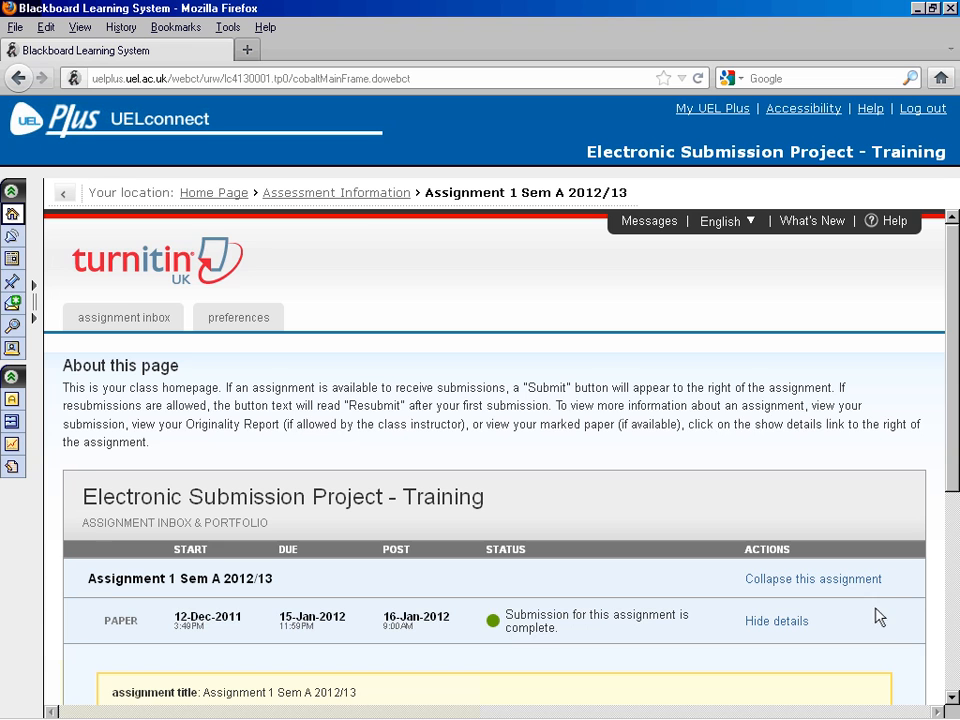
pyautogui.scroll(-2, 955, 562)
pyautogui.moveTo(954, 557); pyautogui.dragTo(954, 618)
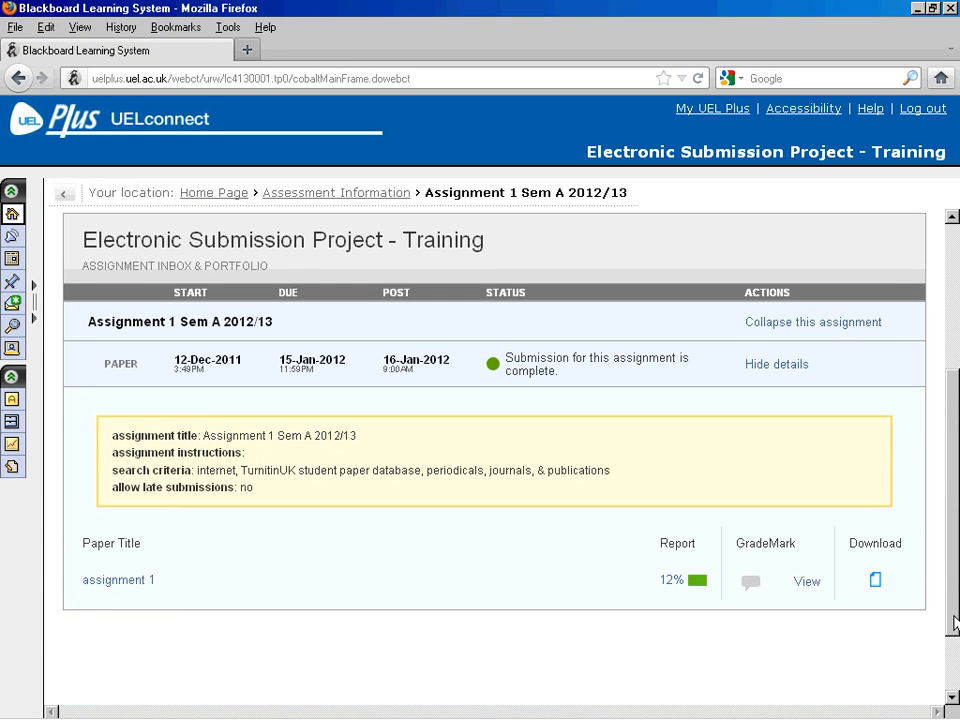
pyautogui.click(806, 588)
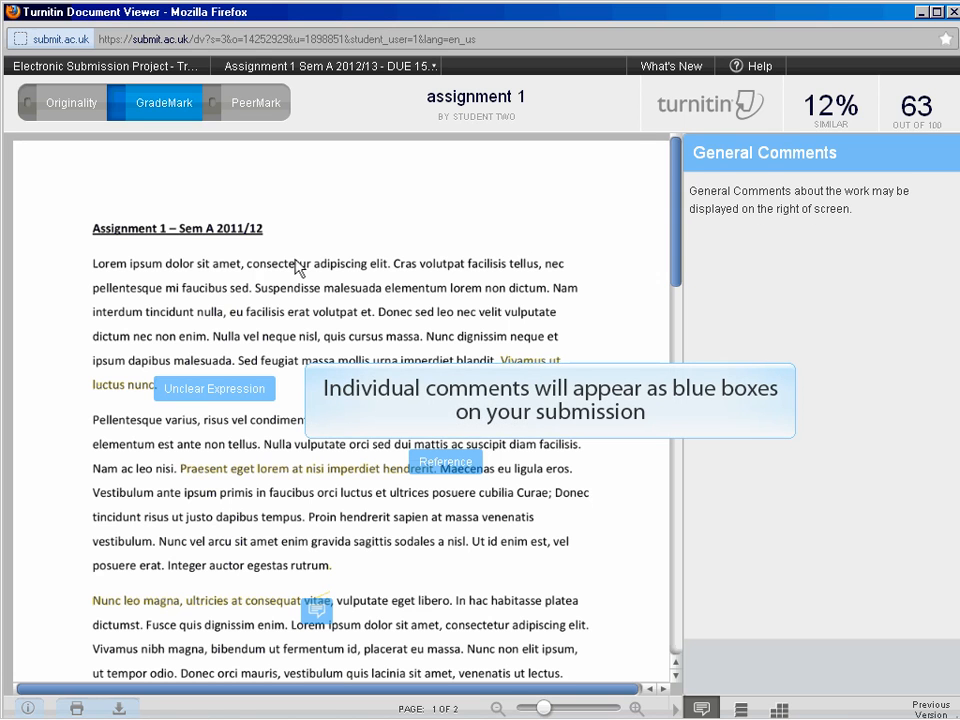
# Step: Review the comments on the paper, list those on page 1 and locate the Unclear Expression comment in the text
pyautogui.moveTo(228, 386)
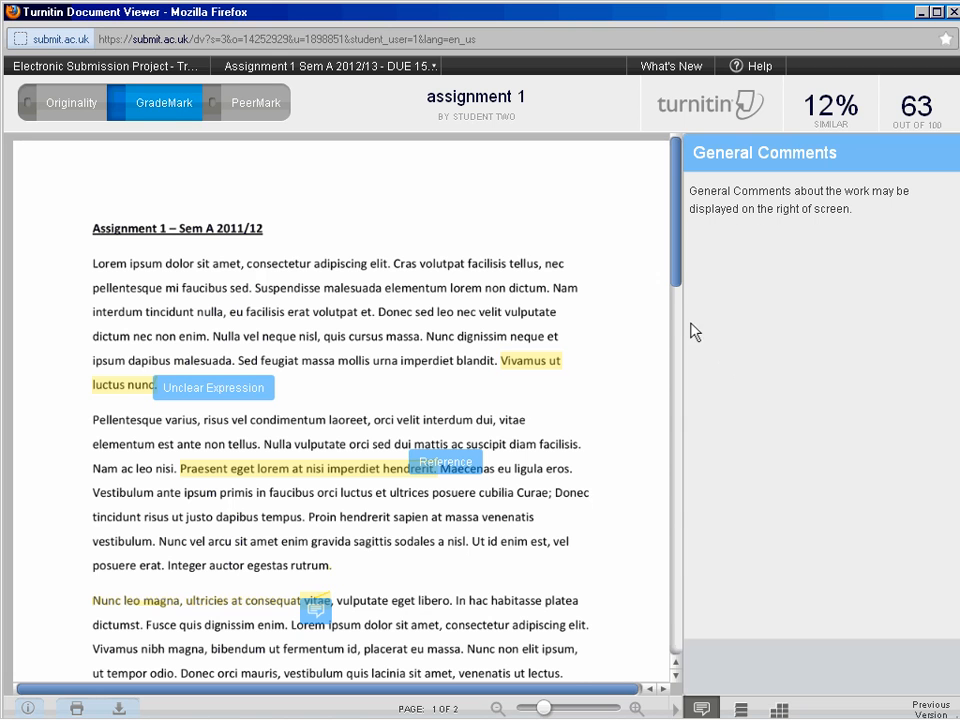
pyautogui.moveTo(677, 268); pyautogui.dragTo(677, 378)
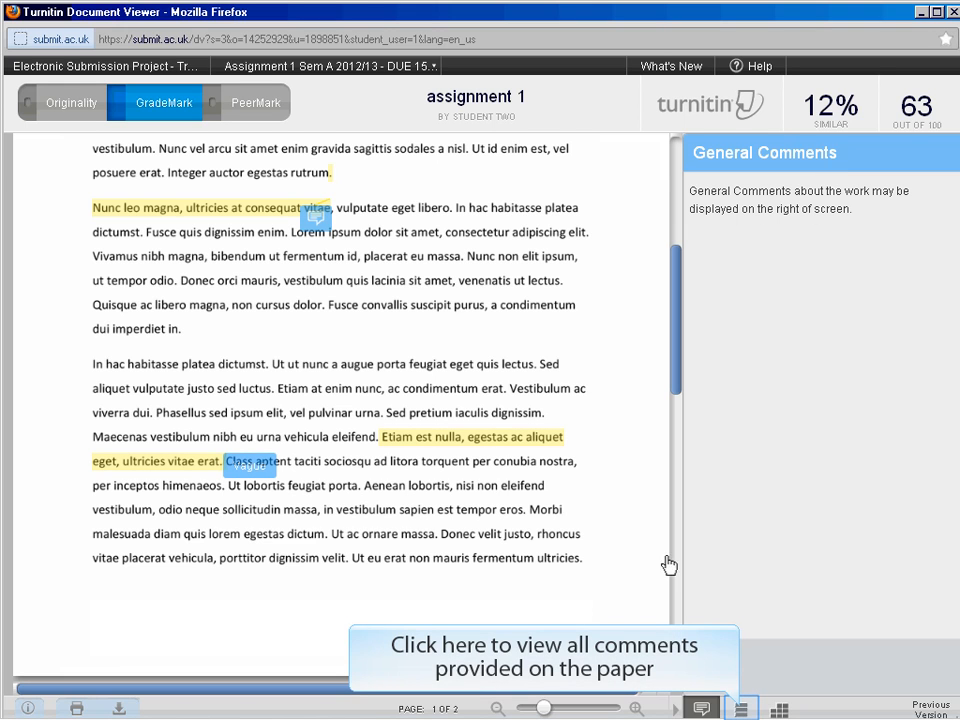
pyautogui.click(741, 708)
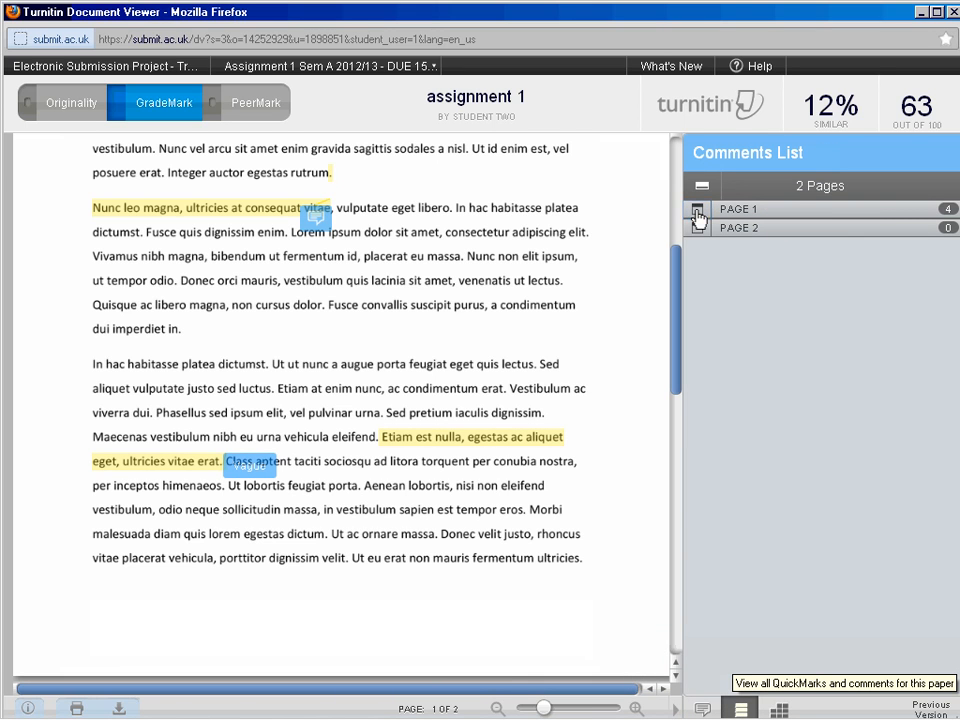
pyautogui.click(698, 212)
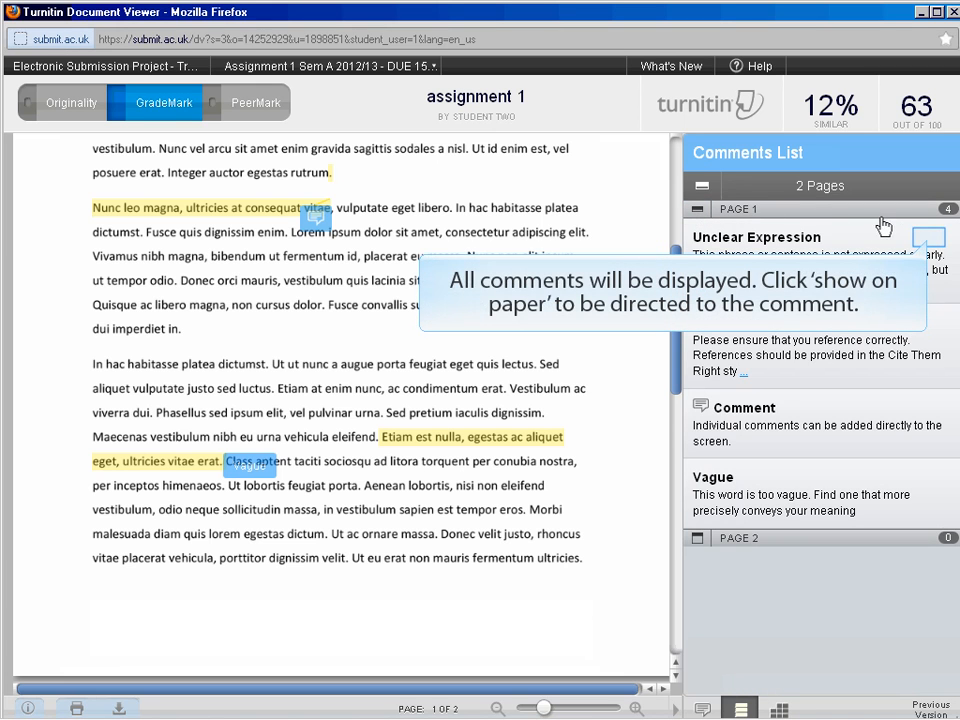
pyautogui.click(926, 238)
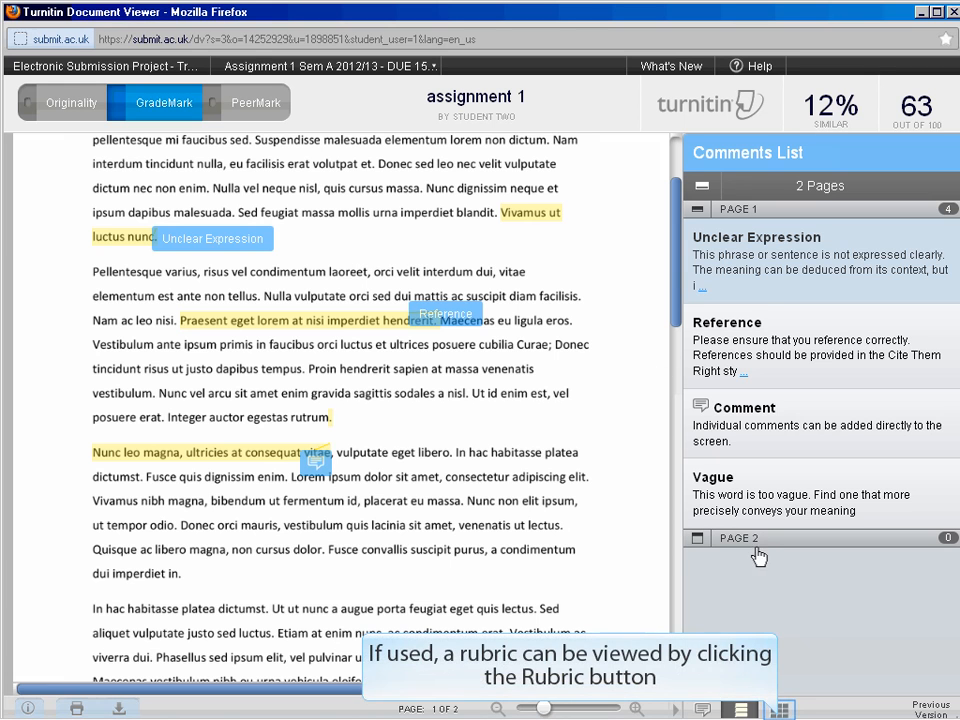
# Step: View the rubric feedback, and download the marked paper as a PDF, opening it in Adobe Reader
pyautogui.click(779, 709)
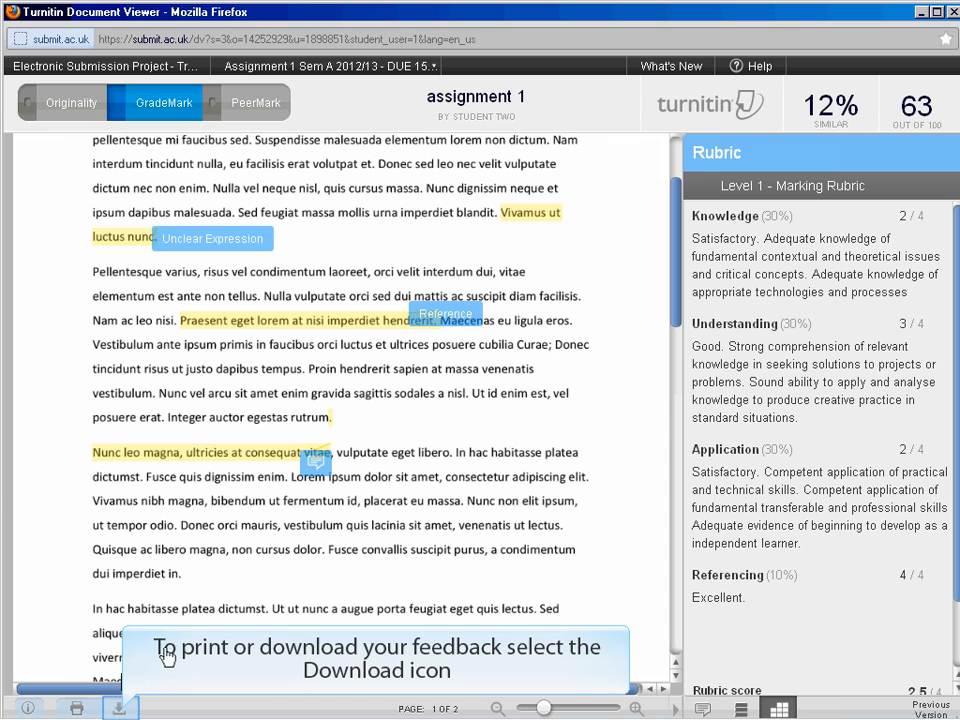
pyautogui.click(120, 708)
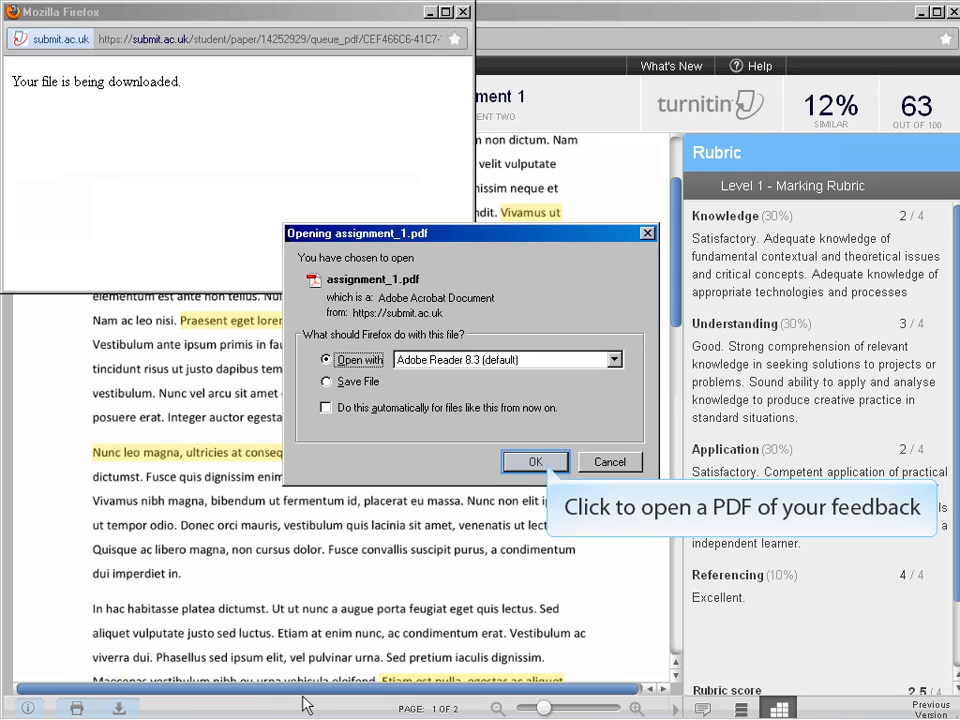
pyautogui.click(536, 462)
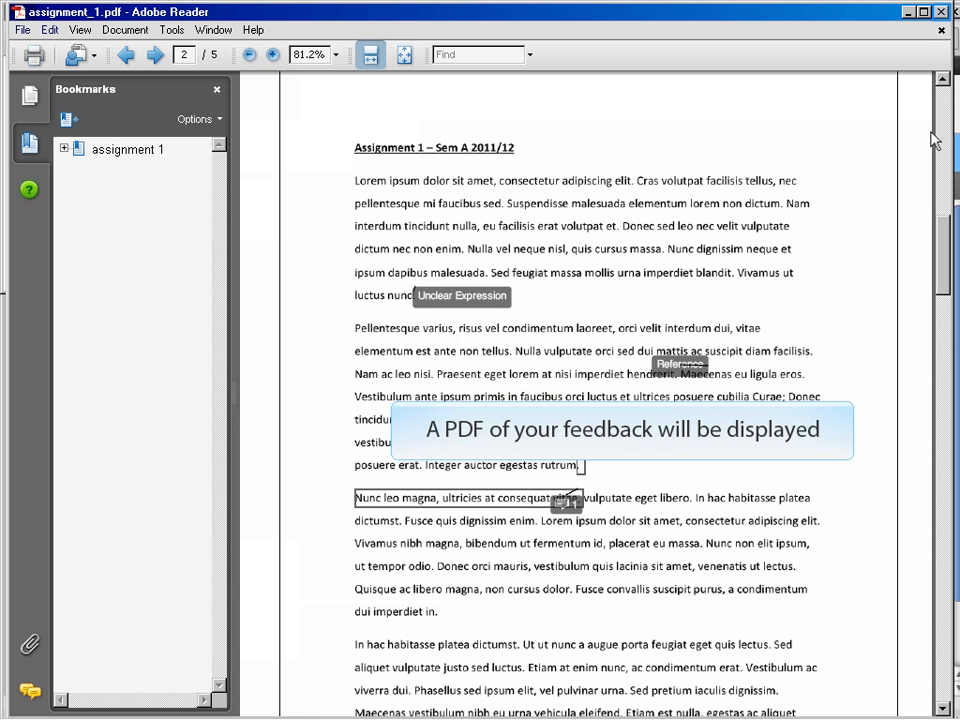